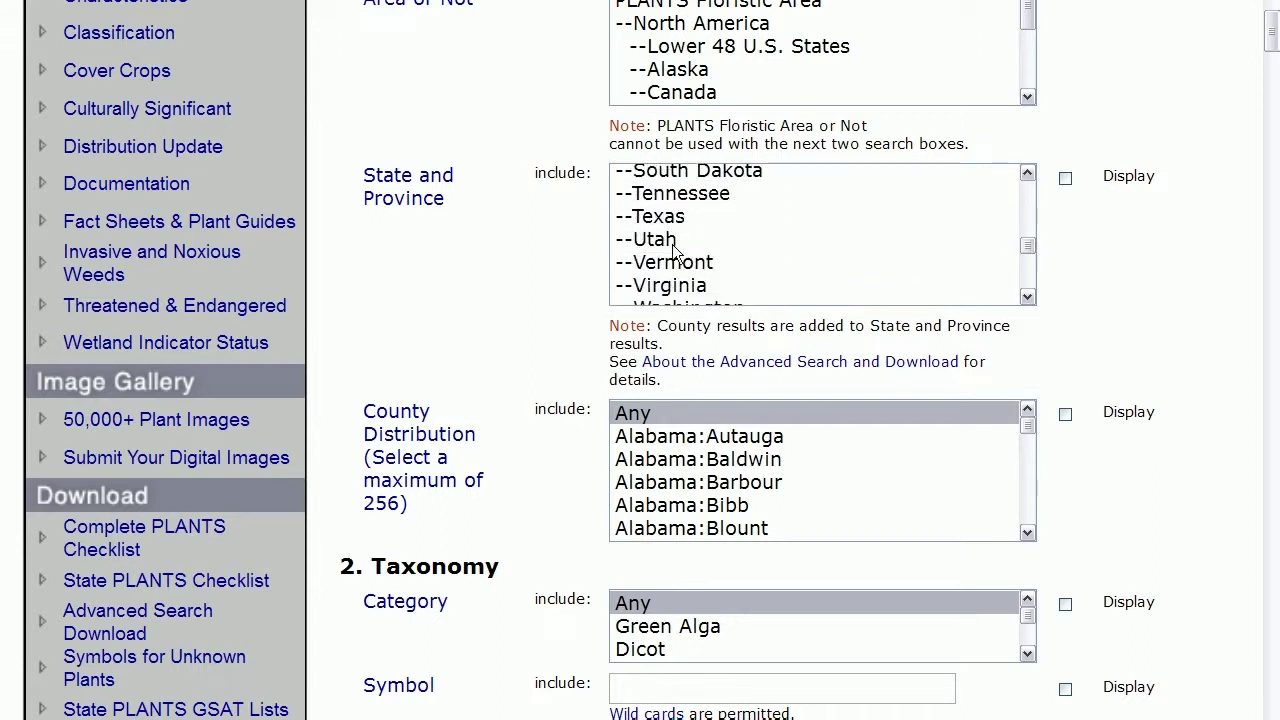
Search USDA PLANTS for Texas, Dallas County, Subkingdom Tracheobionta, with results as an unformatted text file.
left_click(656, 222)
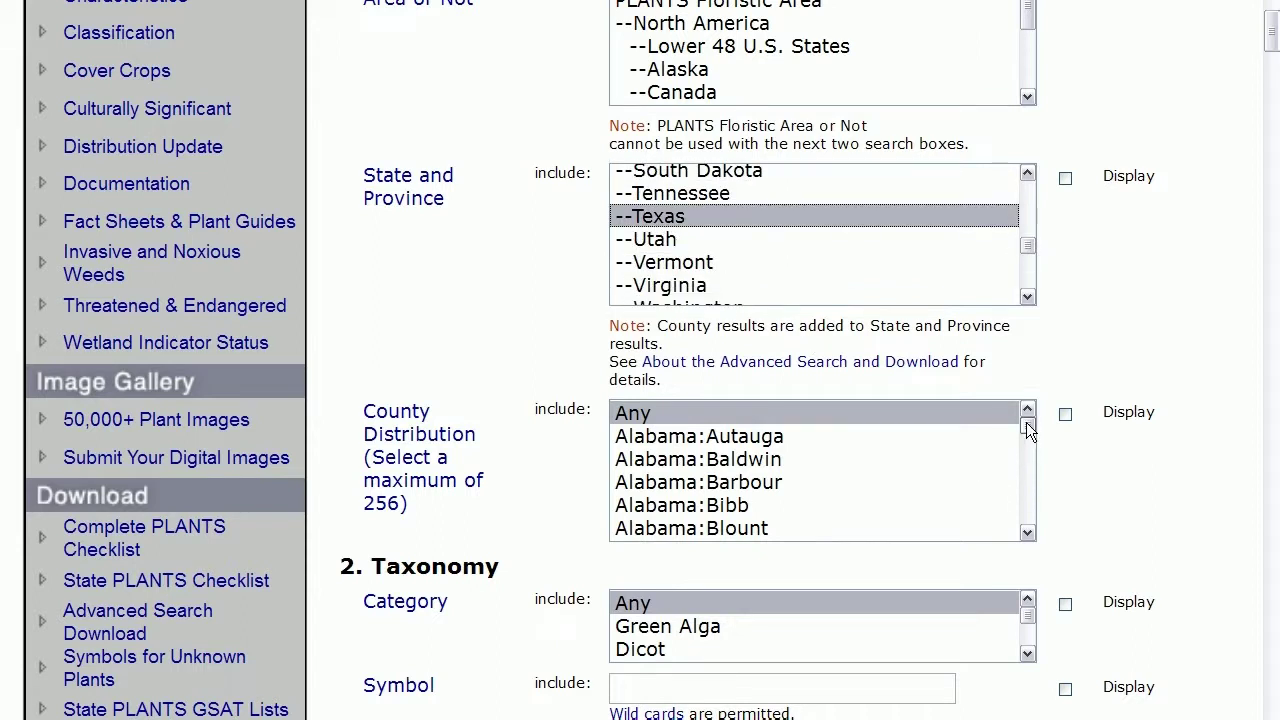
left_click_drag(1027, 423, 1027, 530)
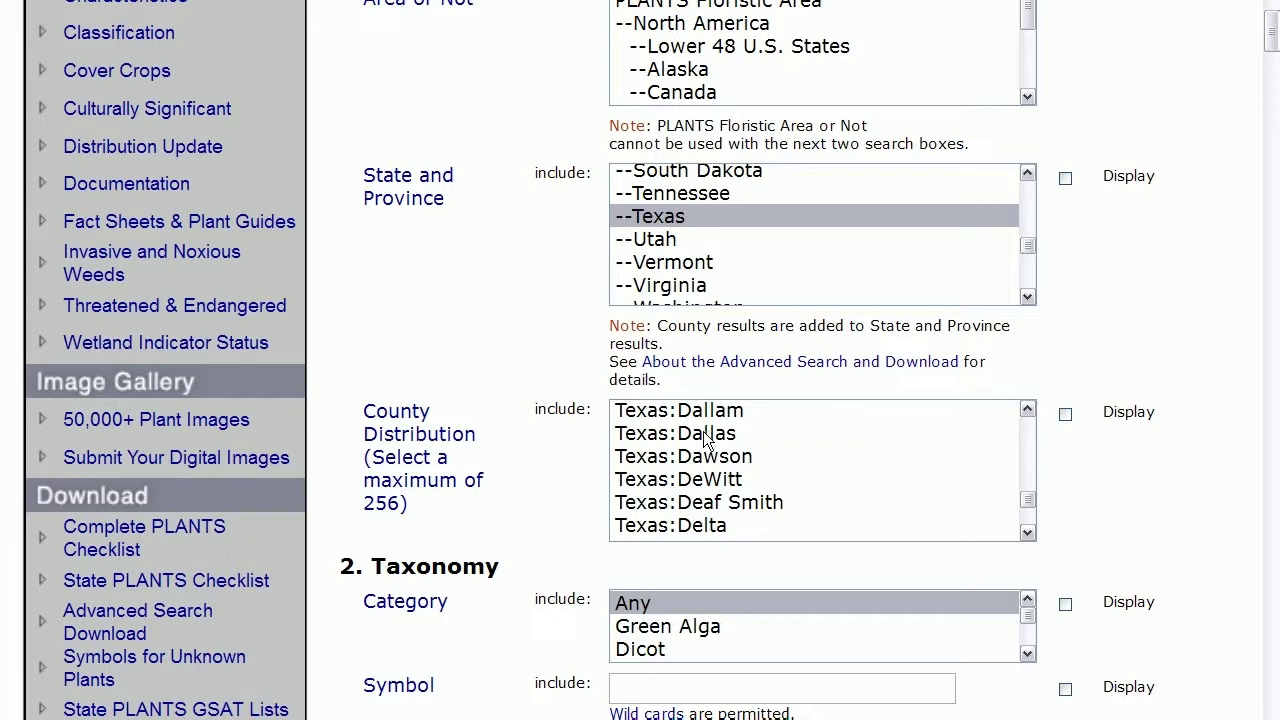
left_click(706, 434)
left_click_drag(1272, 57, 1272, 131)
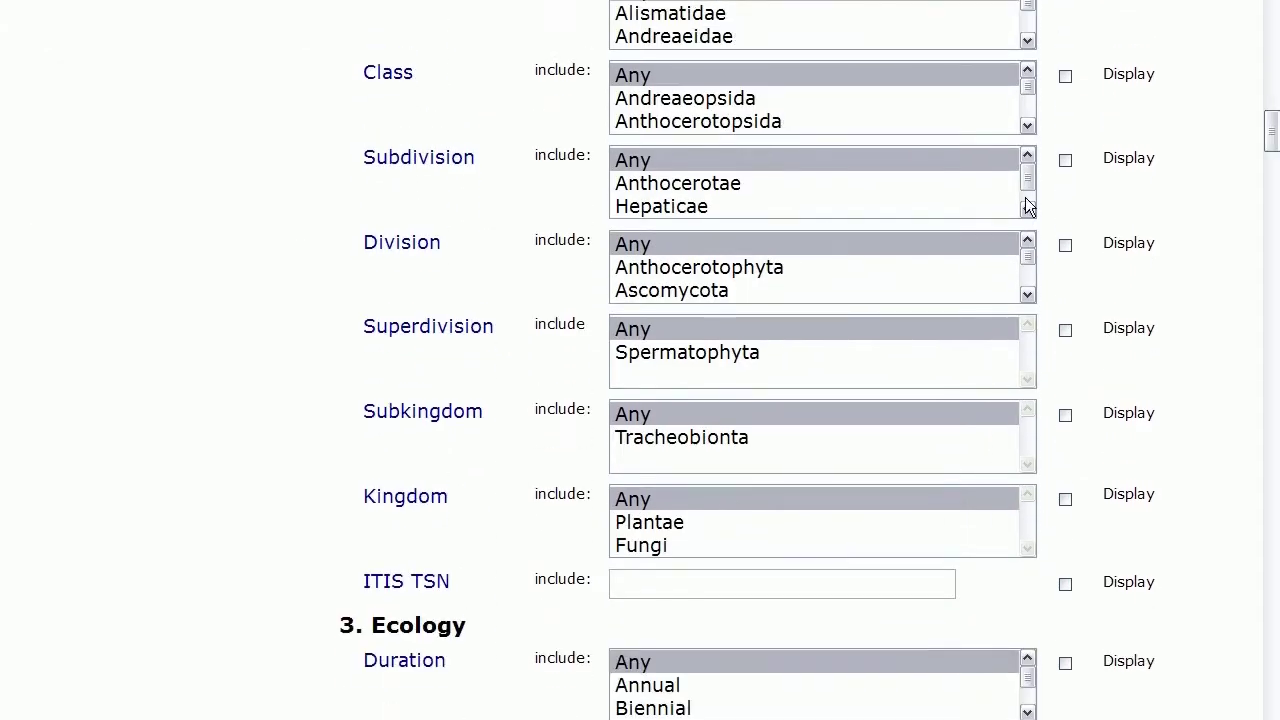
left_click(722, 440)
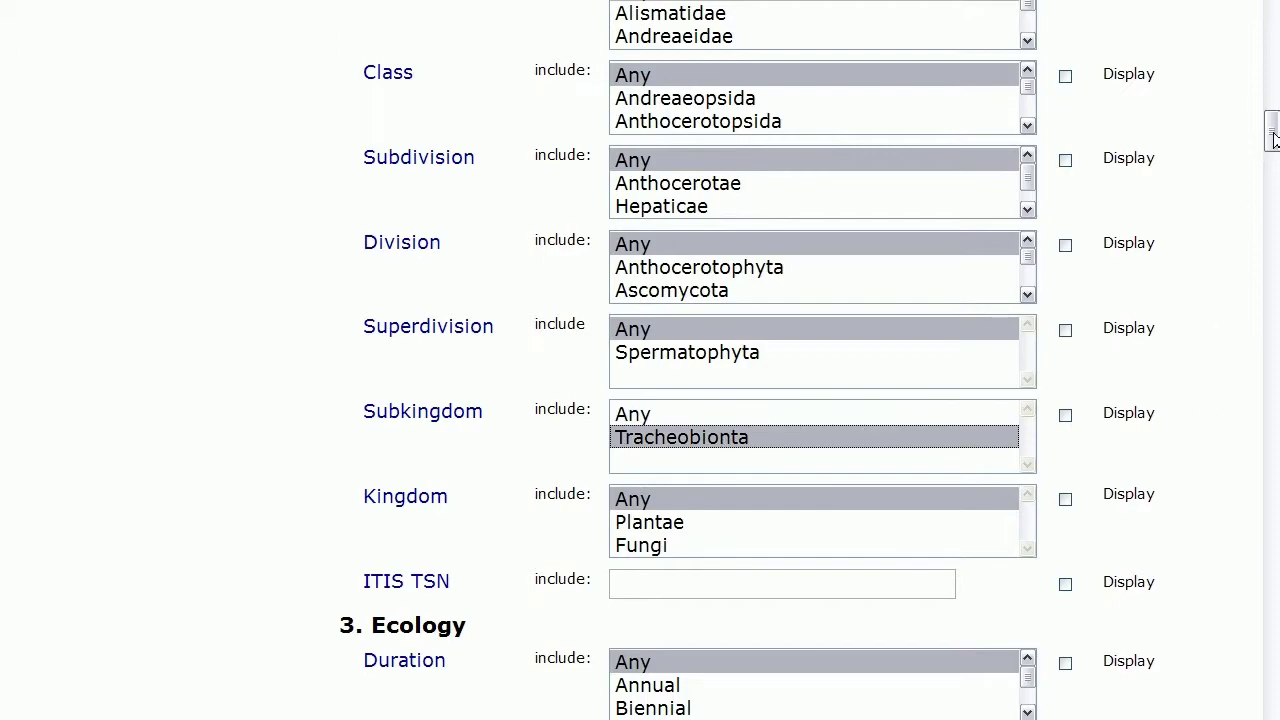
left_click_drag(1271, 131, 1272, 240)
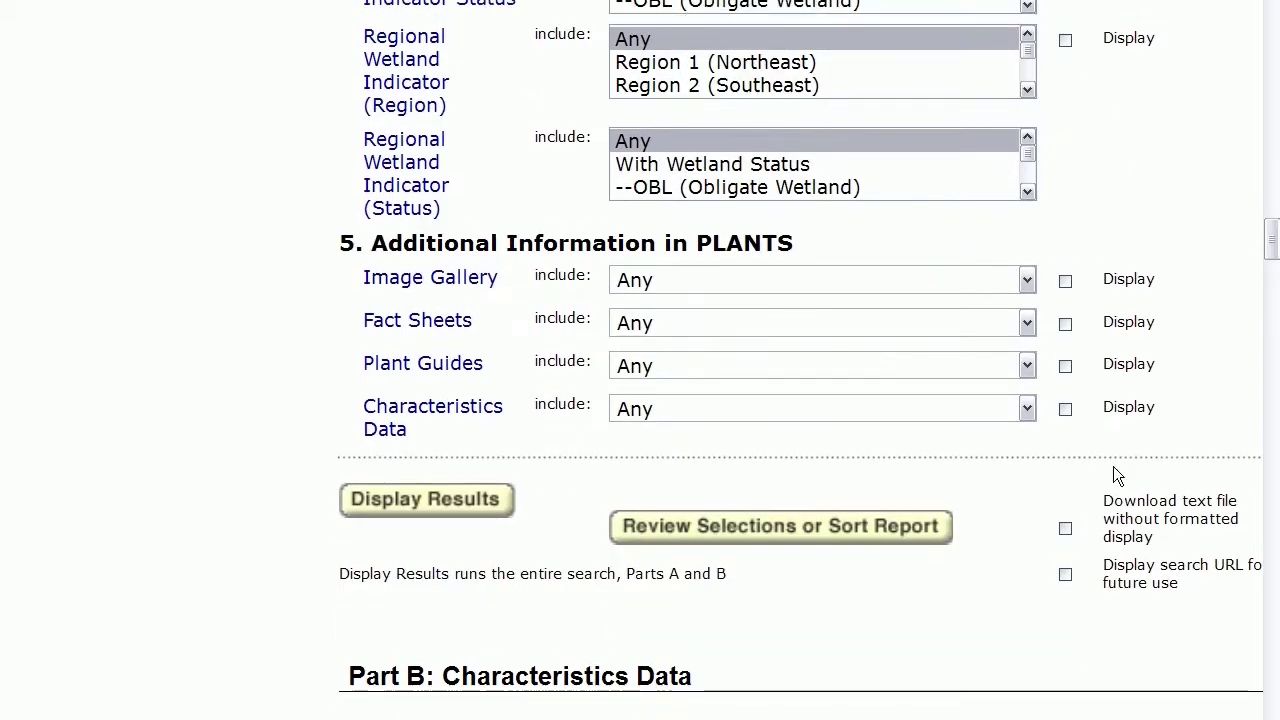
left_click(1064, 526)
left_click(449, 498)
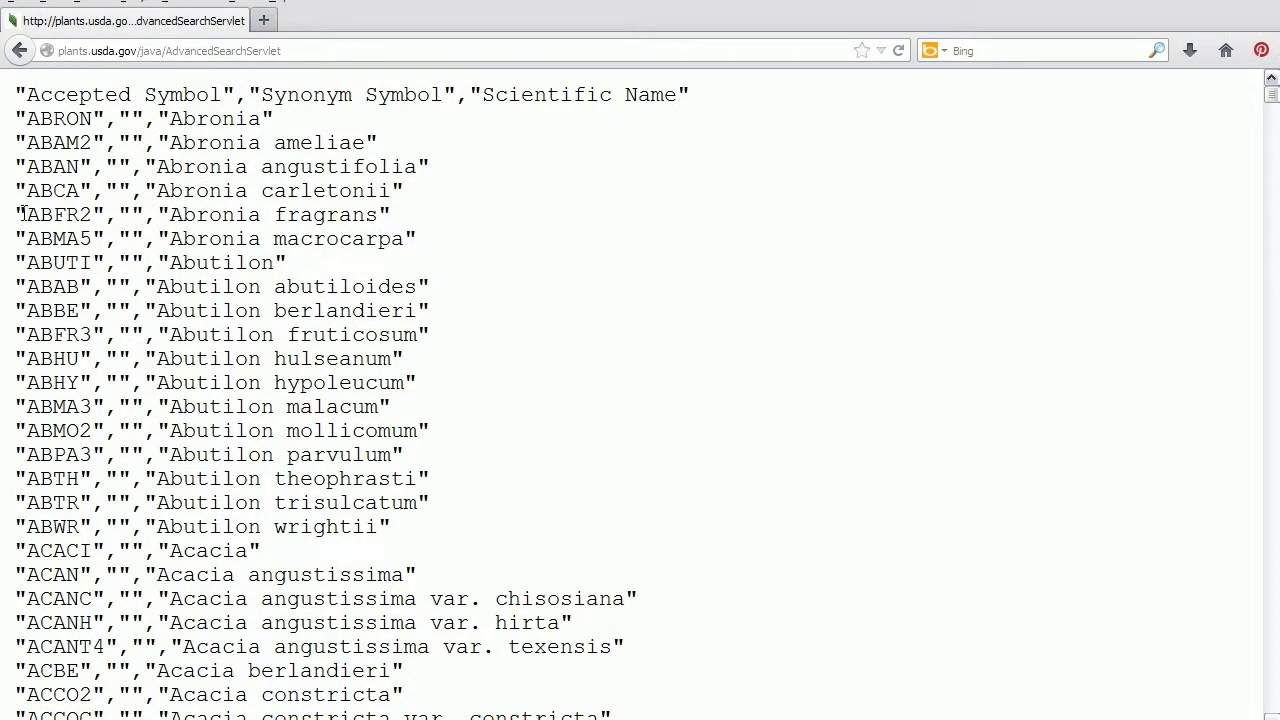
Save the USDA results page to the Desktop as plants.csv.
left_click(16, 5)
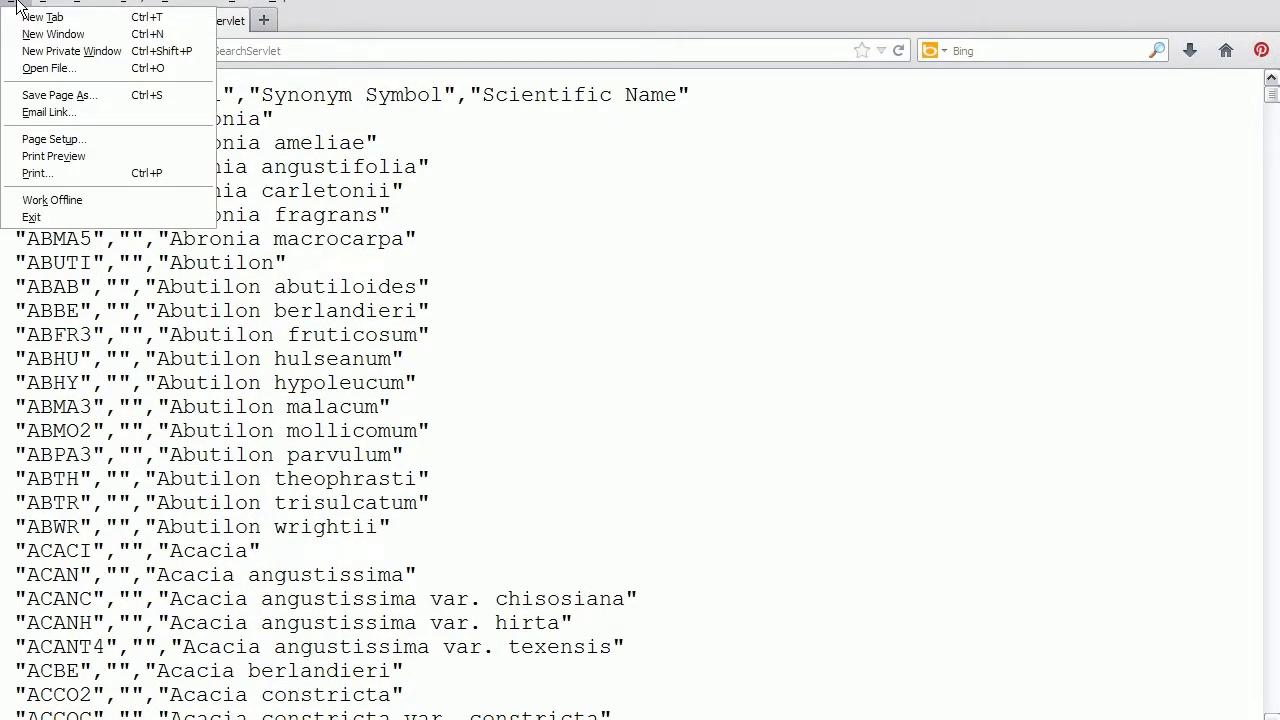
left_click(71, 95)
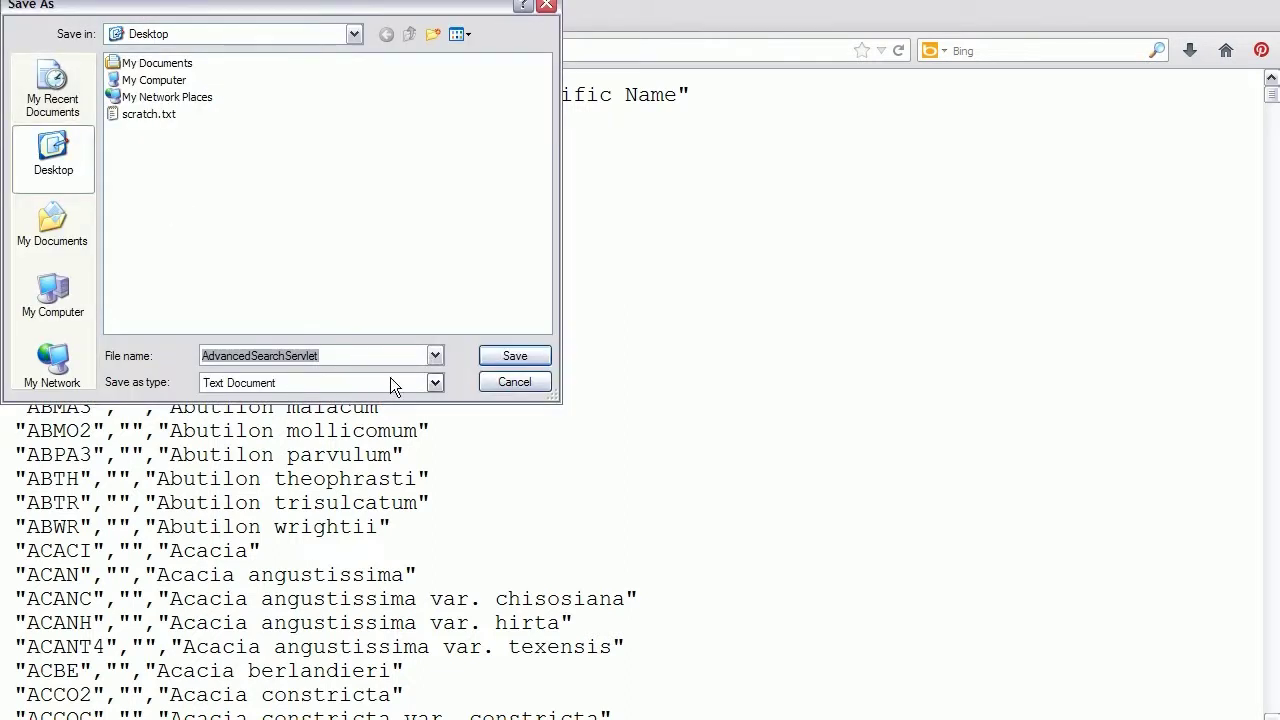
type("plants.csv")
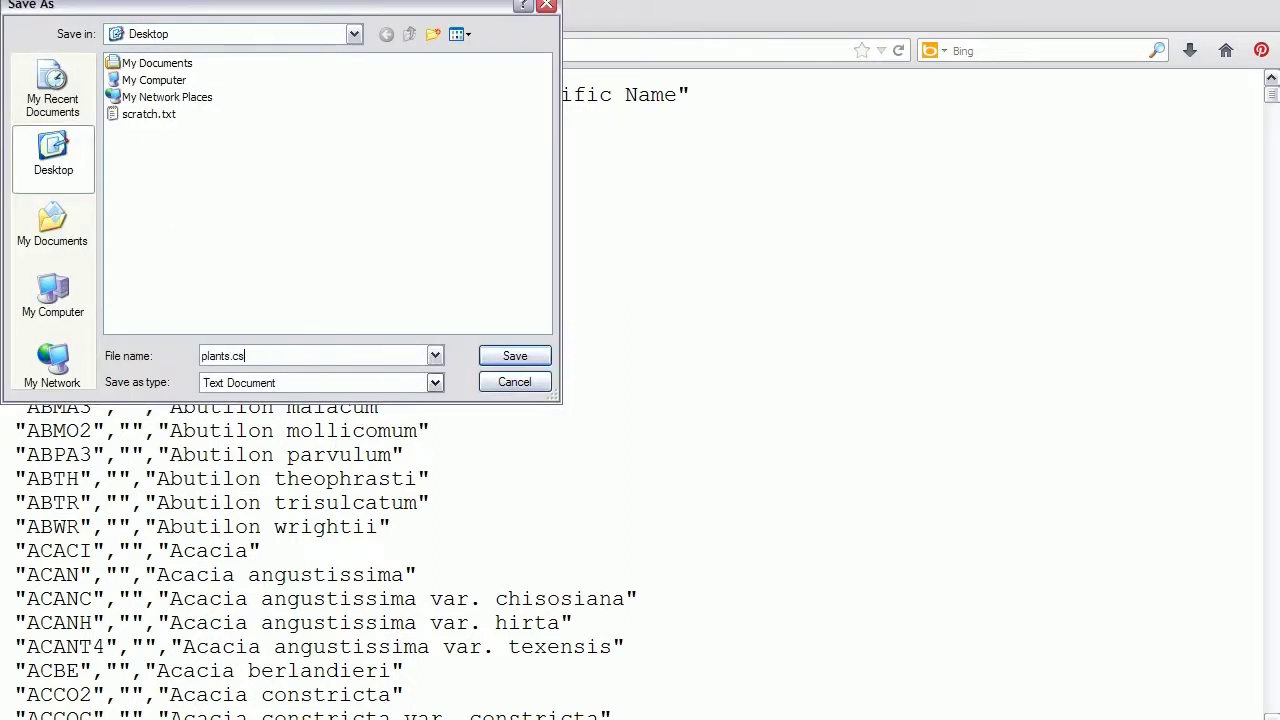
left_click(522, 359)
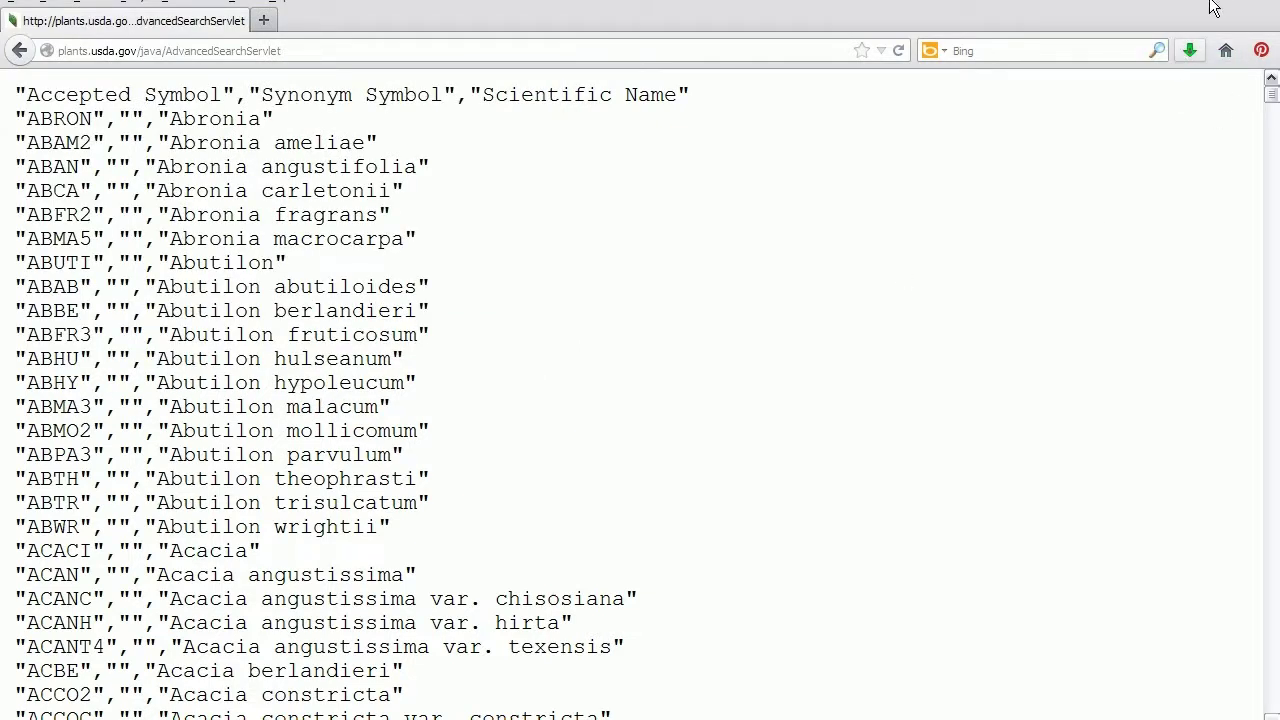
Launch OpenOffice Calc and open Desktop plants.csv with comma-separated import settings.
key("super+d")
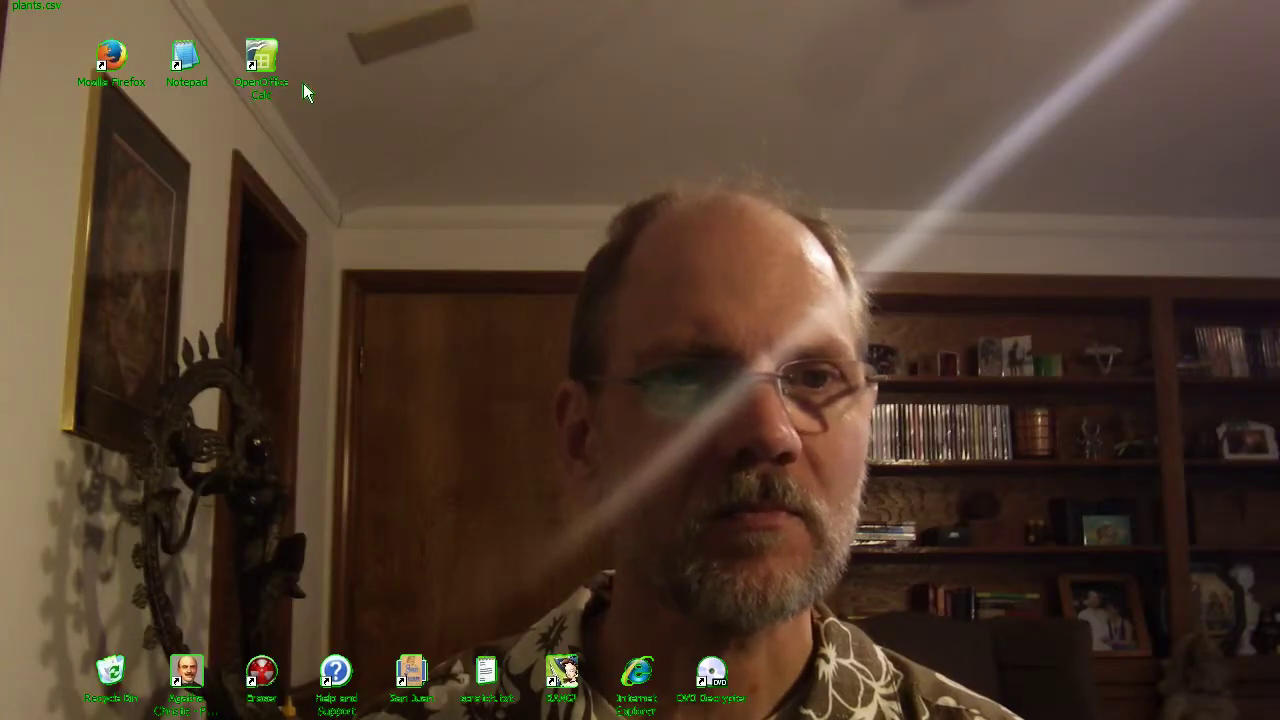
left_click_drag(40, 6, 43, 105)
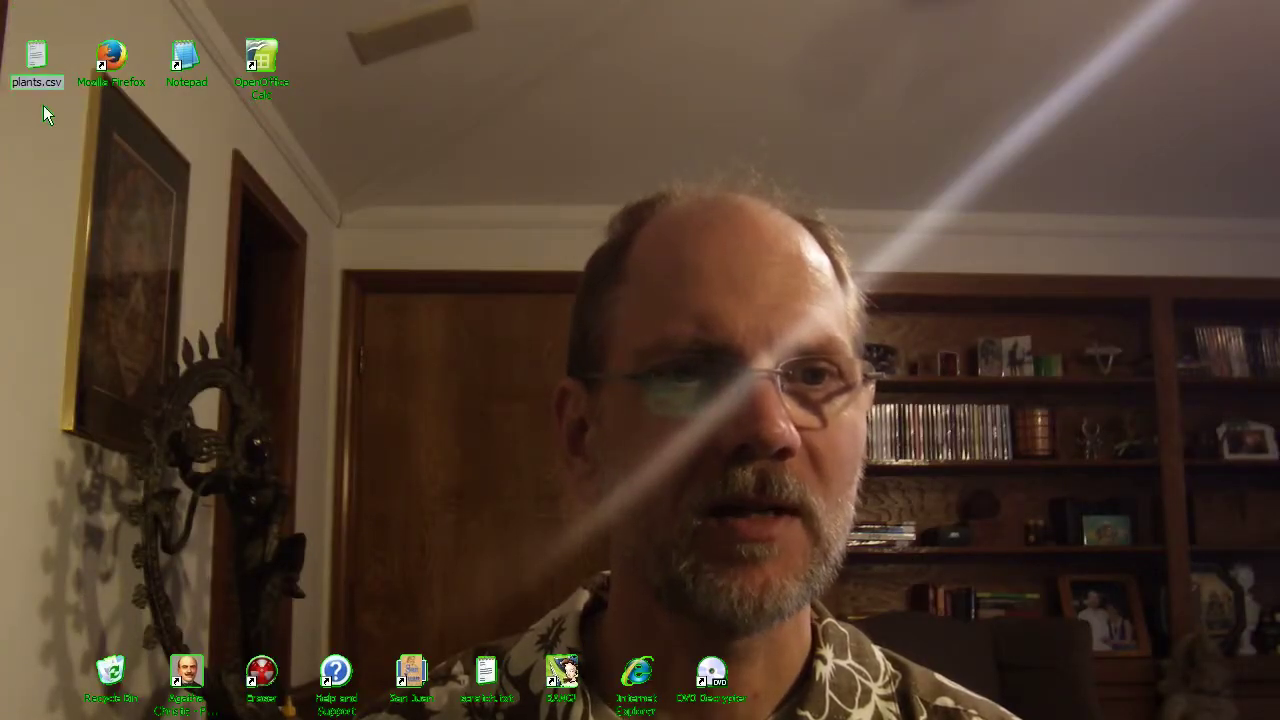
double_click(259, 58)
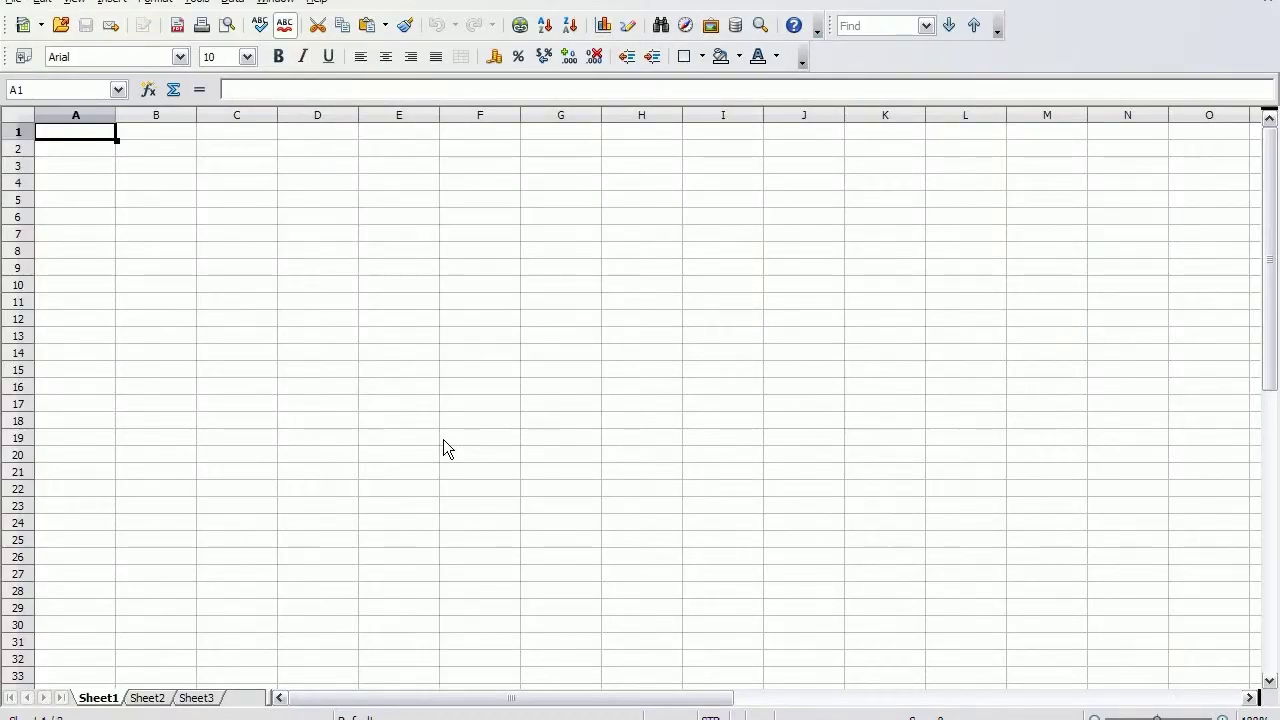
left_click(12, 3)
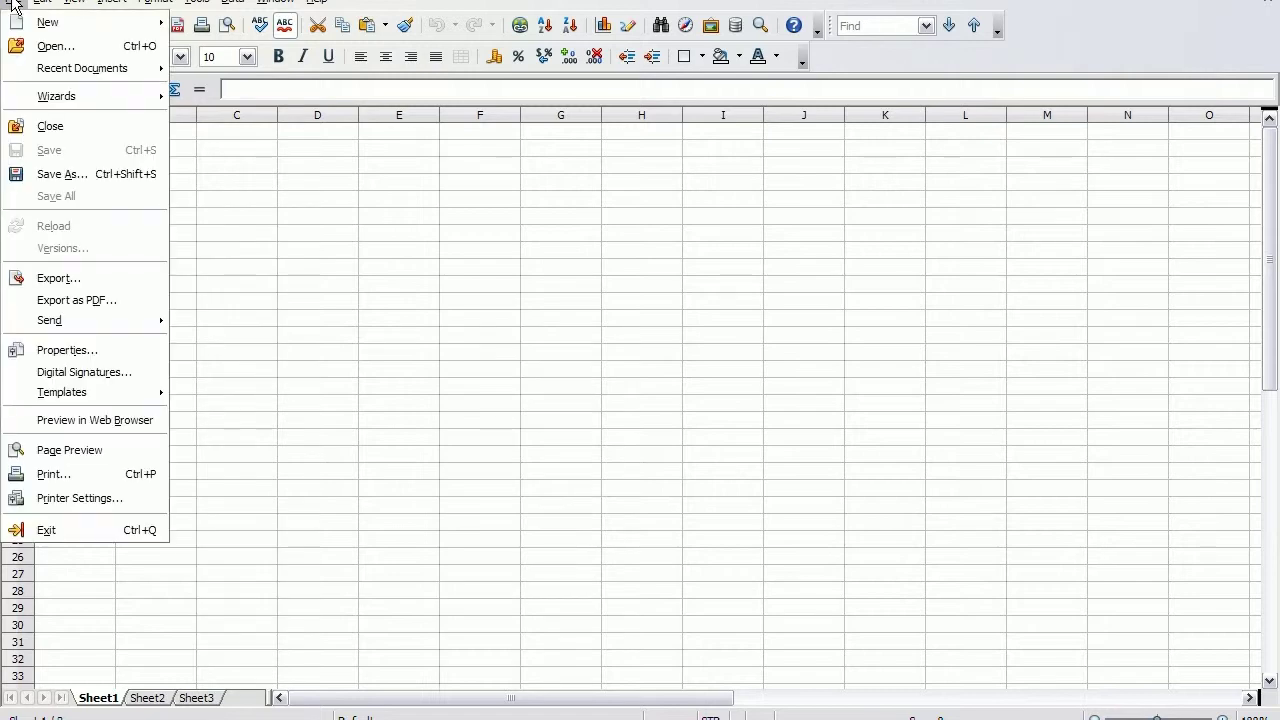
left_click(44, 45)
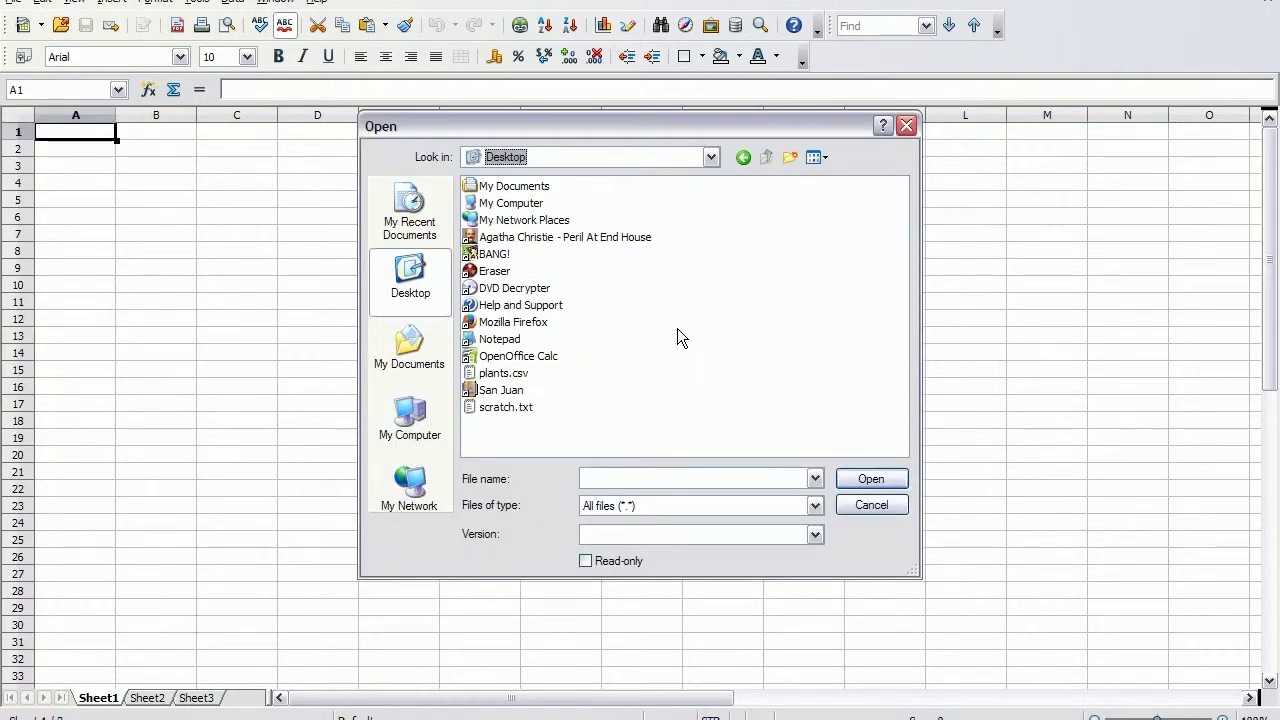
left_click(510, 374)
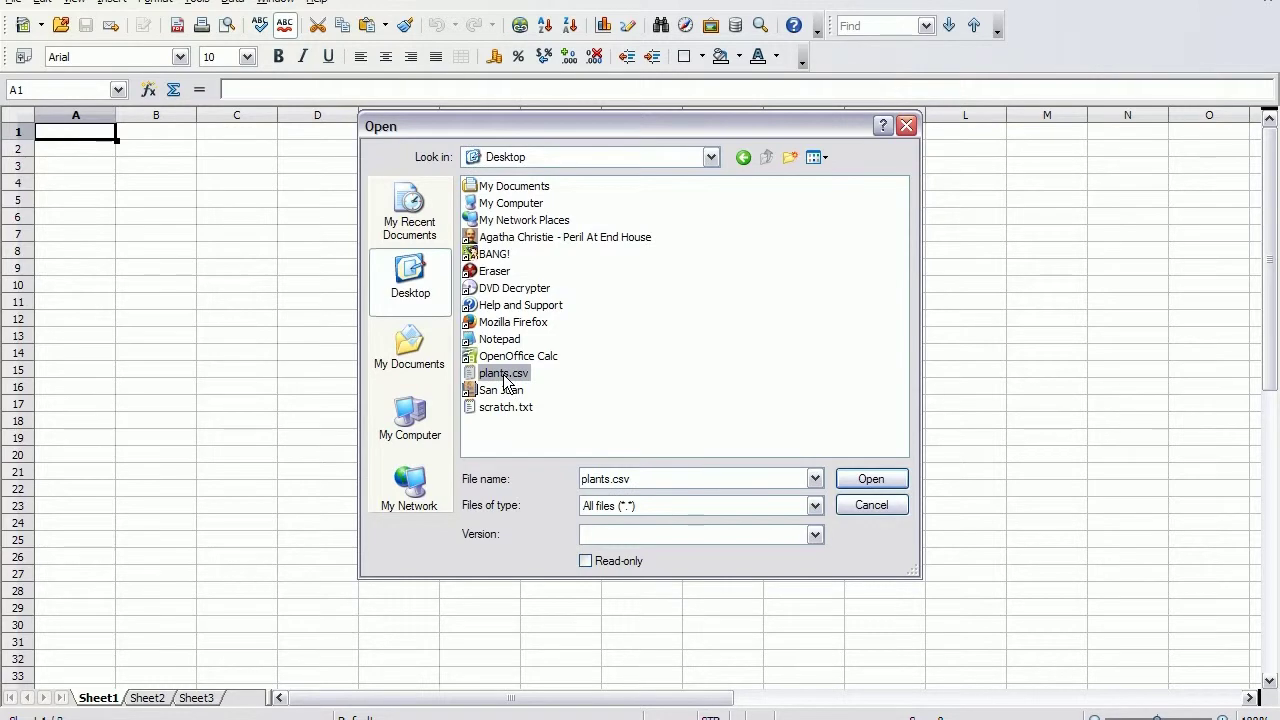
left_click(871, 481)
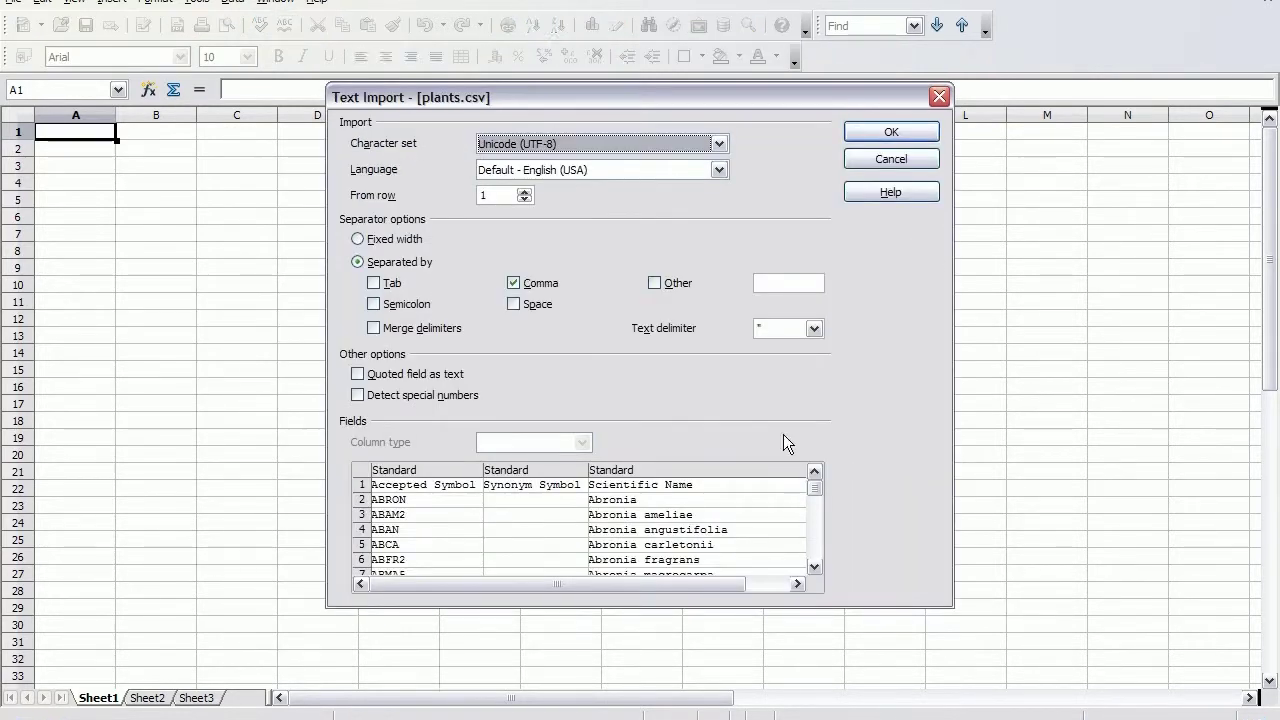
left_click(876, 133)
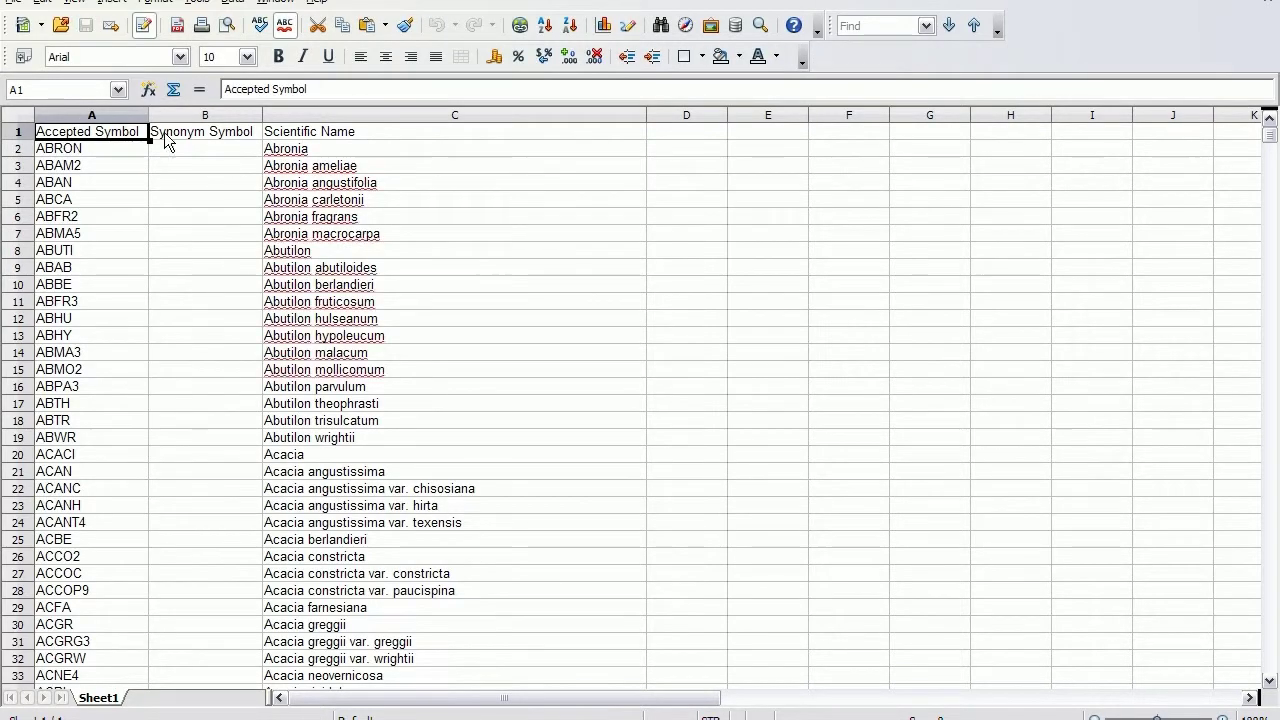
Delete the Accepted Symbol and Synonym Symbol columns and the header row, leaving Abronia first.
left_click(92, 115)
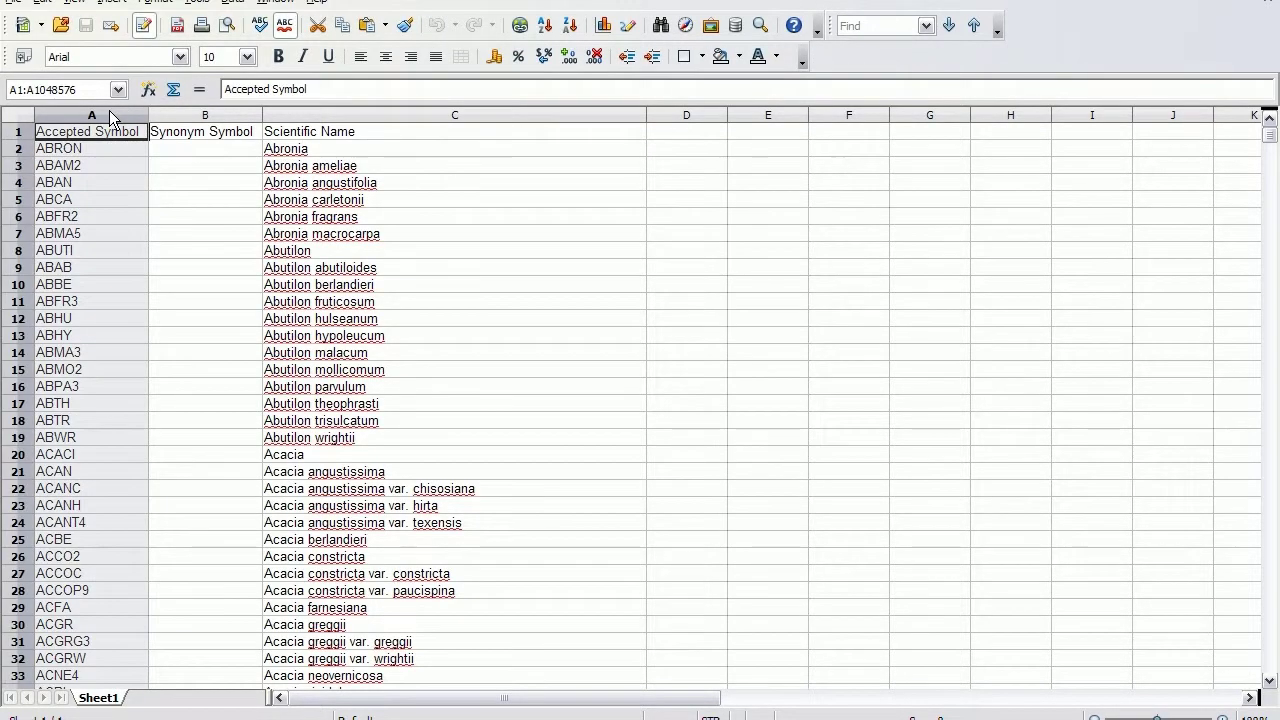
left_click(198, 125)
right_click(196, 115)
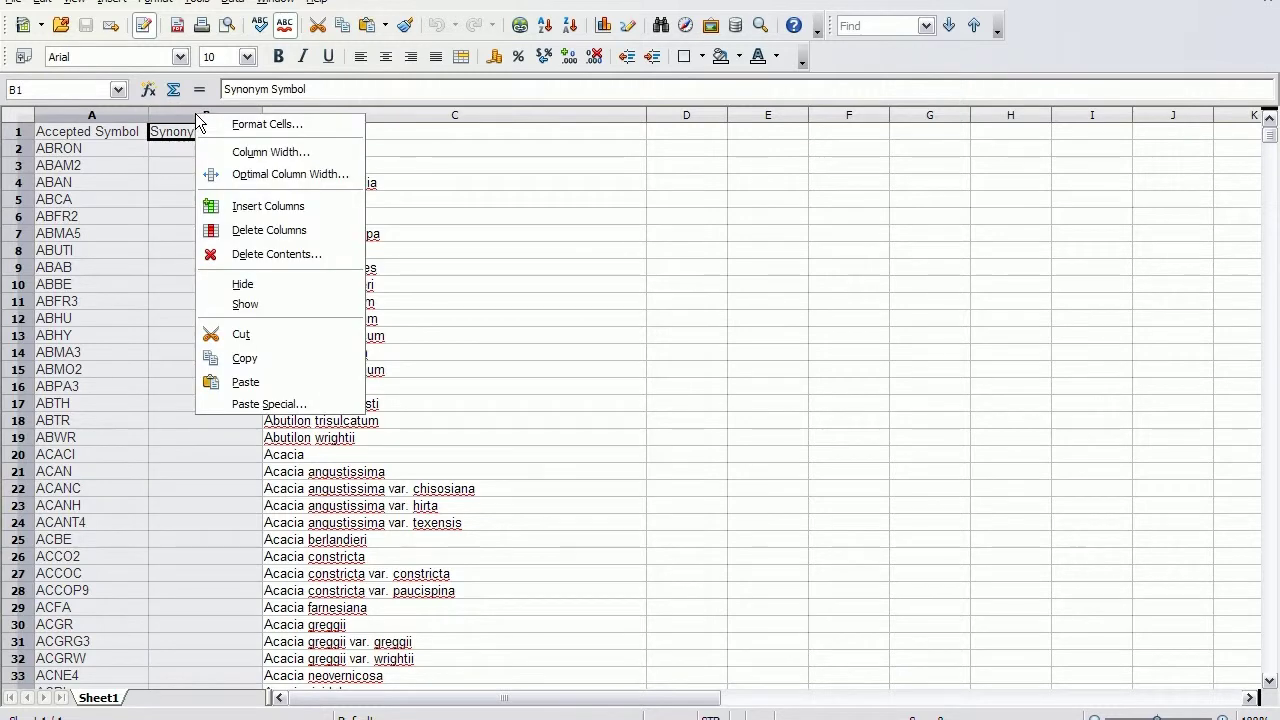
left_click(254, 229)
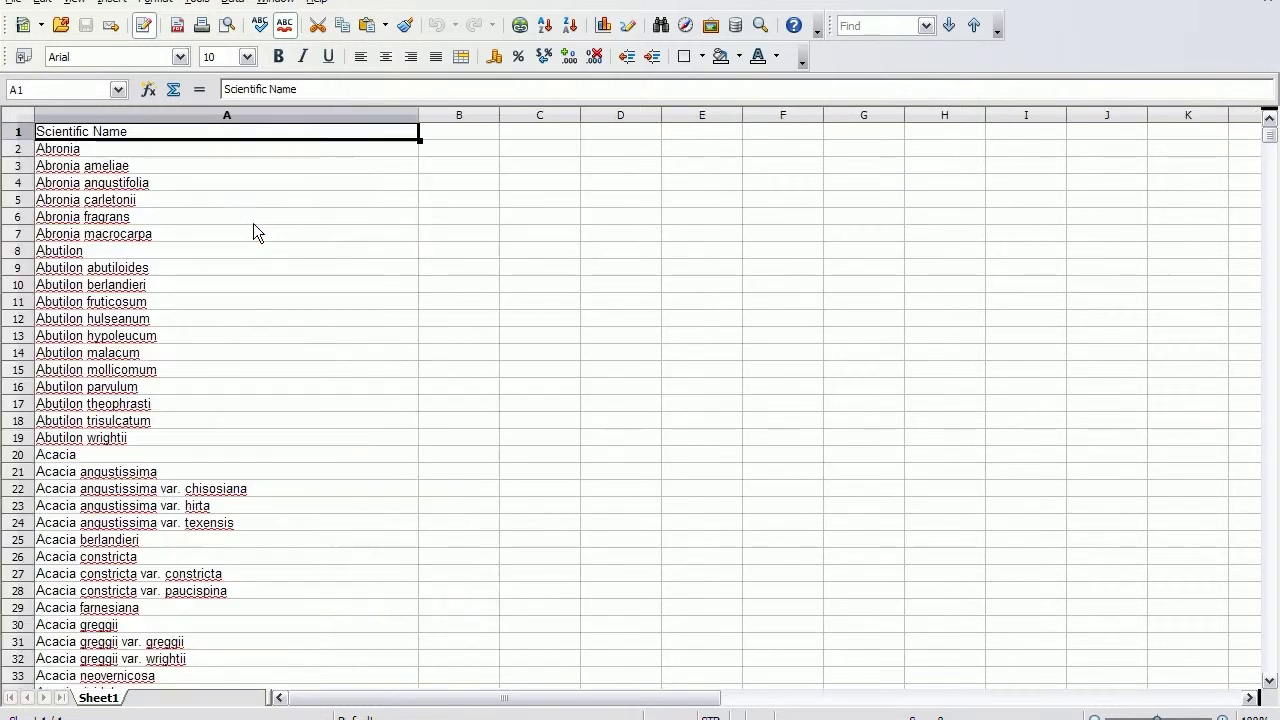
left_click(17, 131)
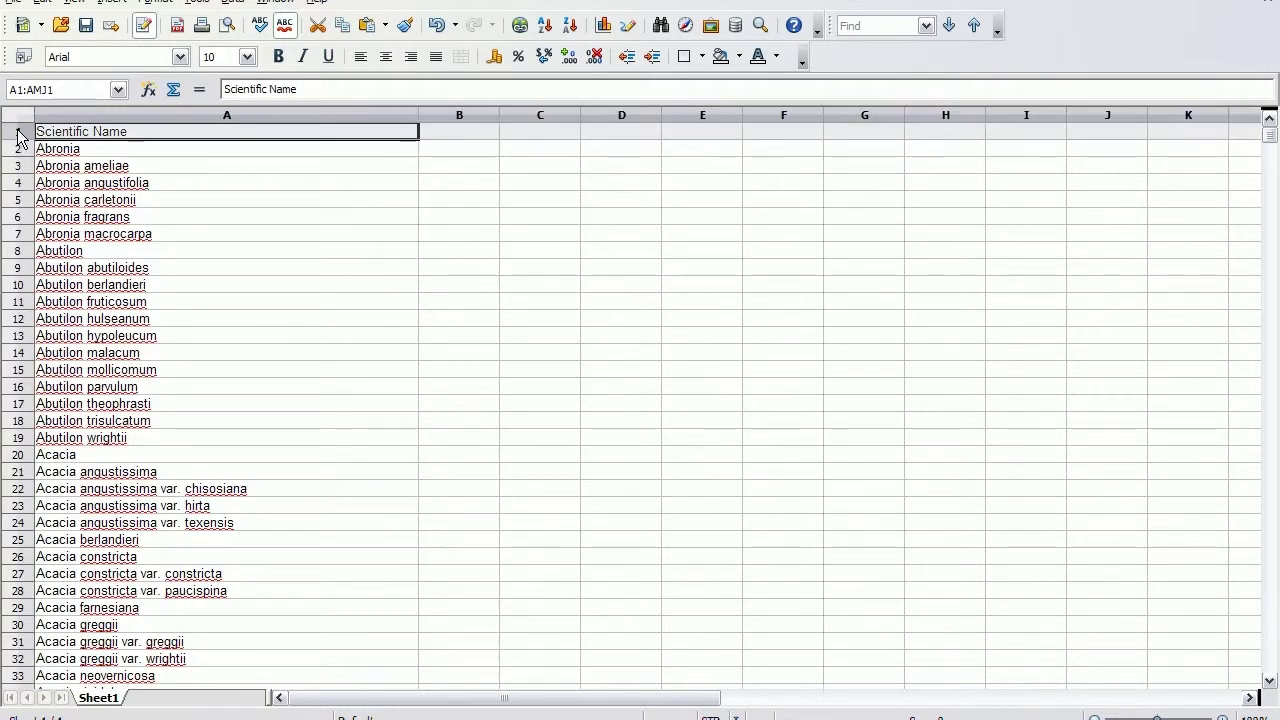
right_click(17, 131)
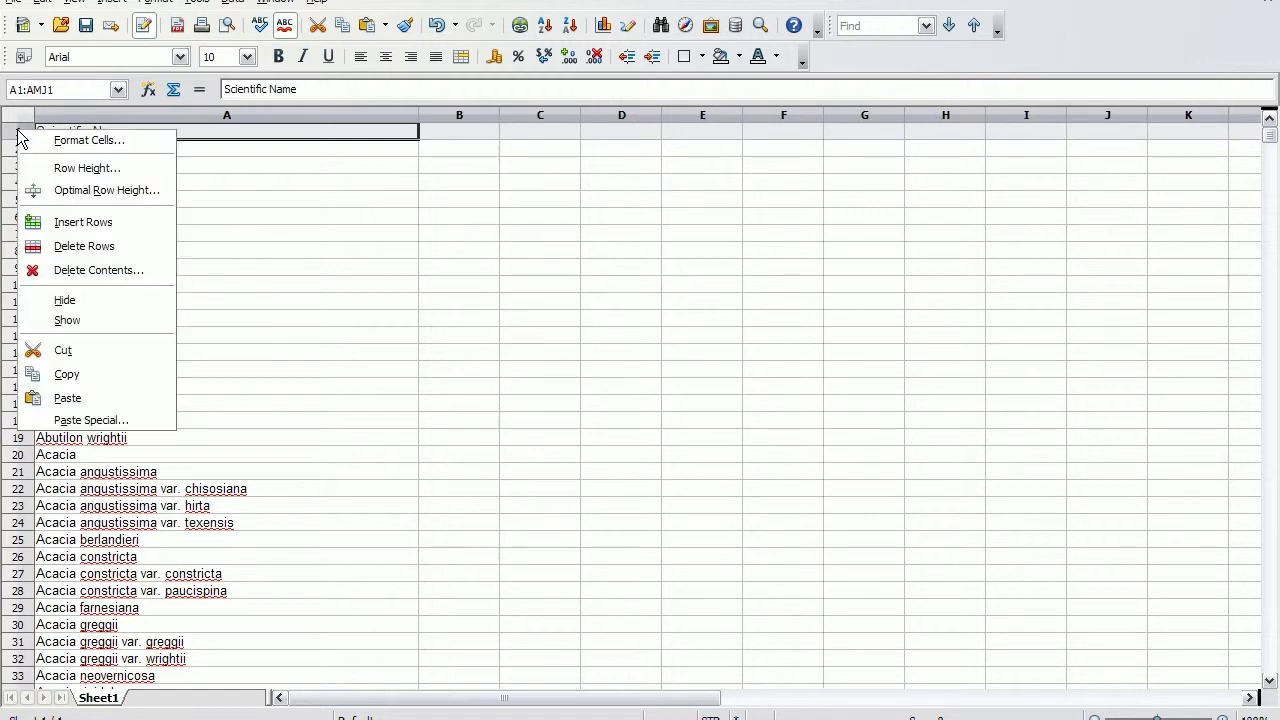
left_click(95, 246)
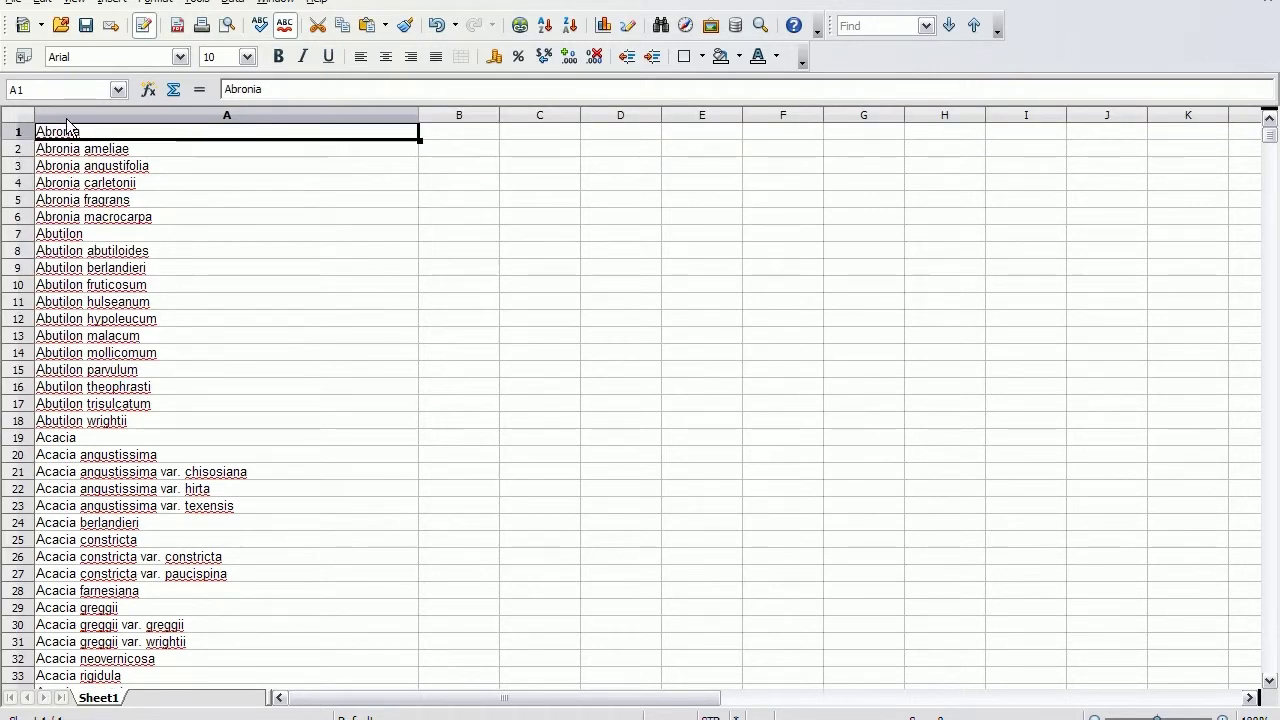
Save plants.csv in CSV format and quit Calc.
left_click(86, 28)
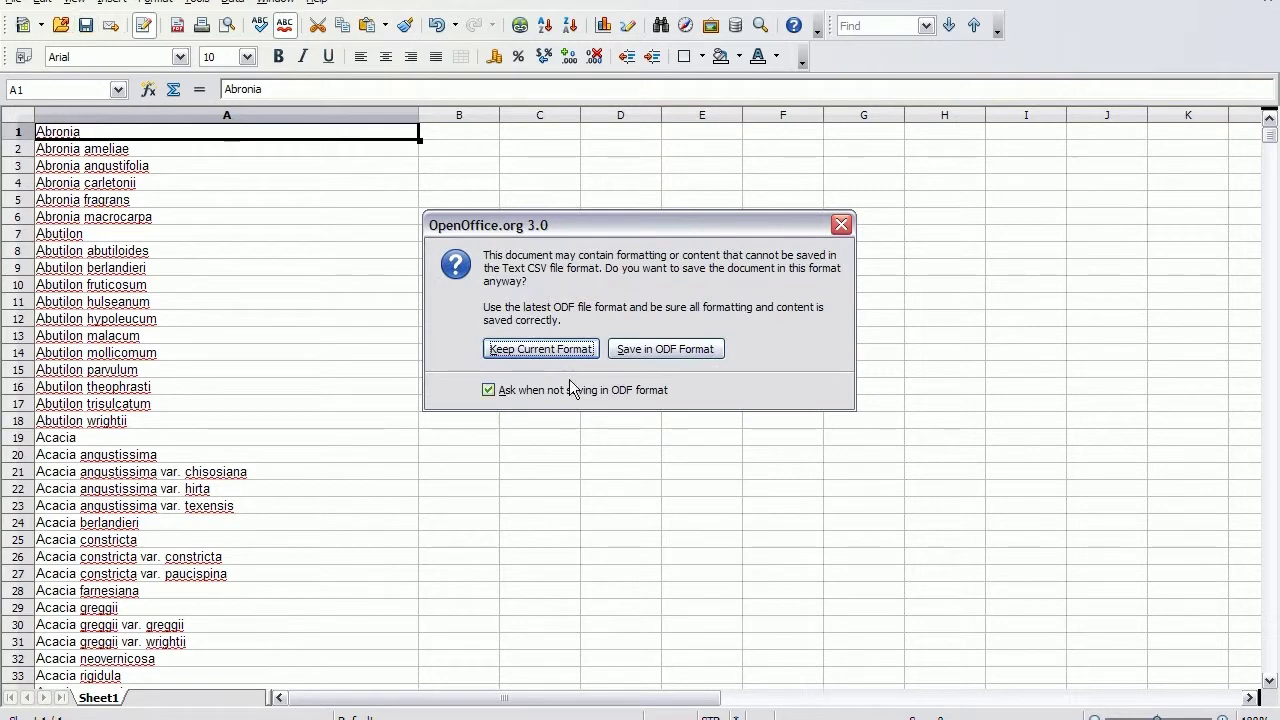
left_click(566, 352)
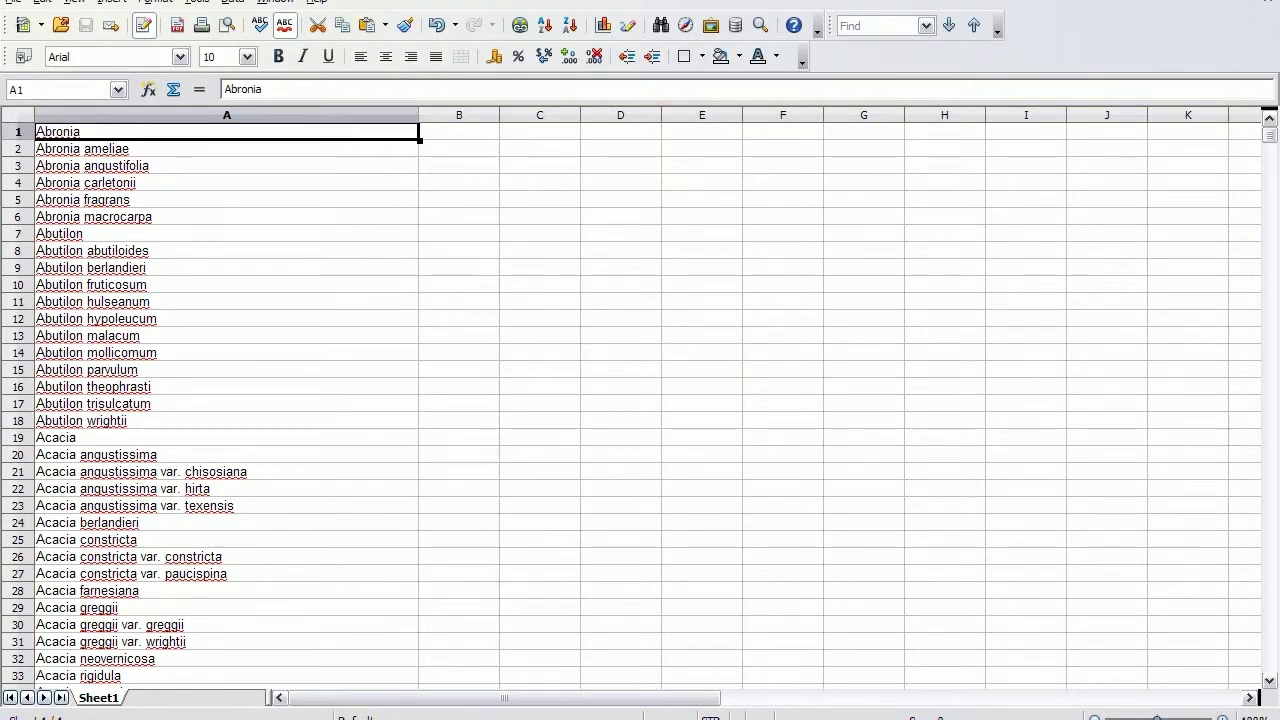
key("ctrl+q")
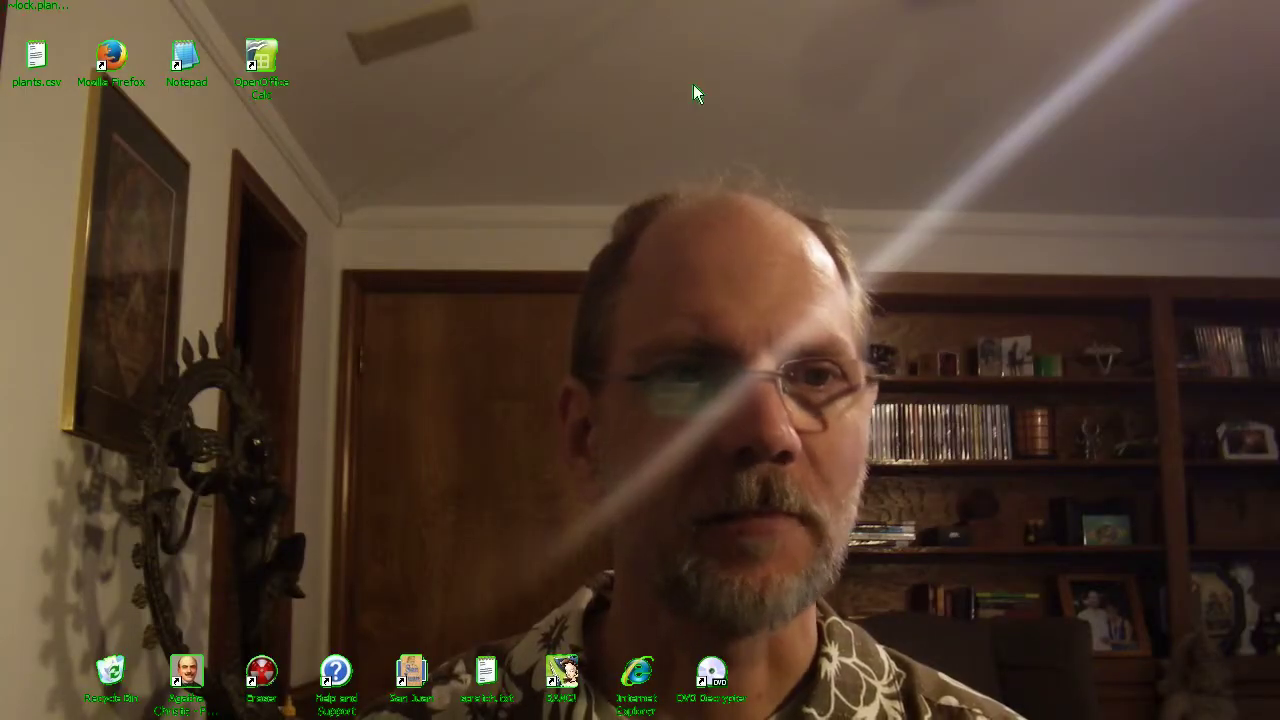
Open plants.csv in Notepad to confirm it holds only scientific names, then close it.
double_click(36, 67)
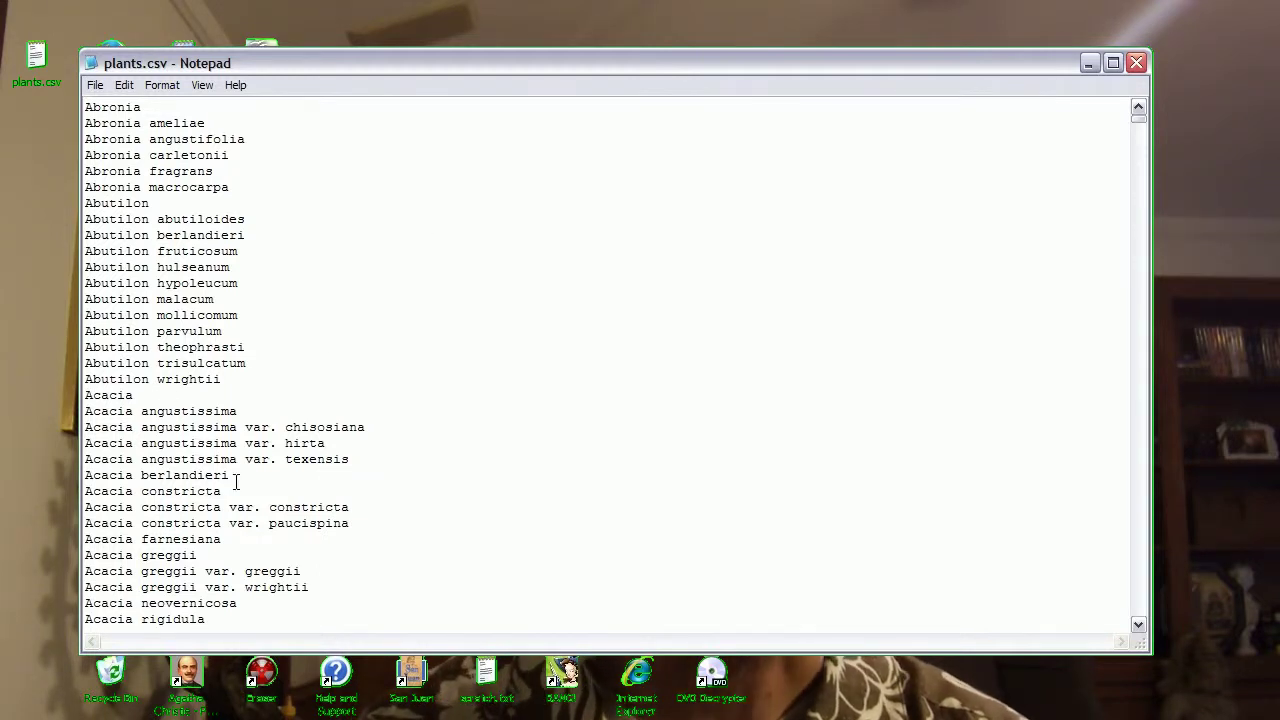
left_click(1139, 64)
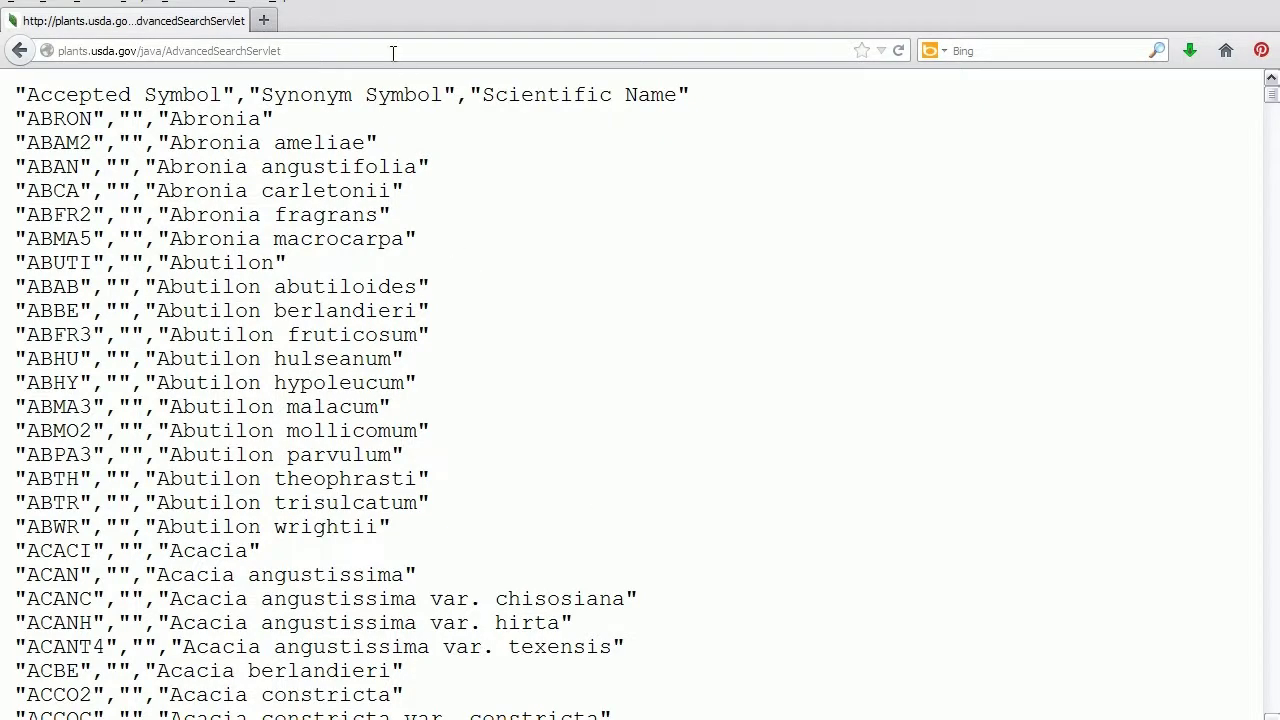
Go to inaturalist.org, sign in with saved credentials, and show the Observations search filters.
left_click(393, 53)
type("inaturalist.org/")
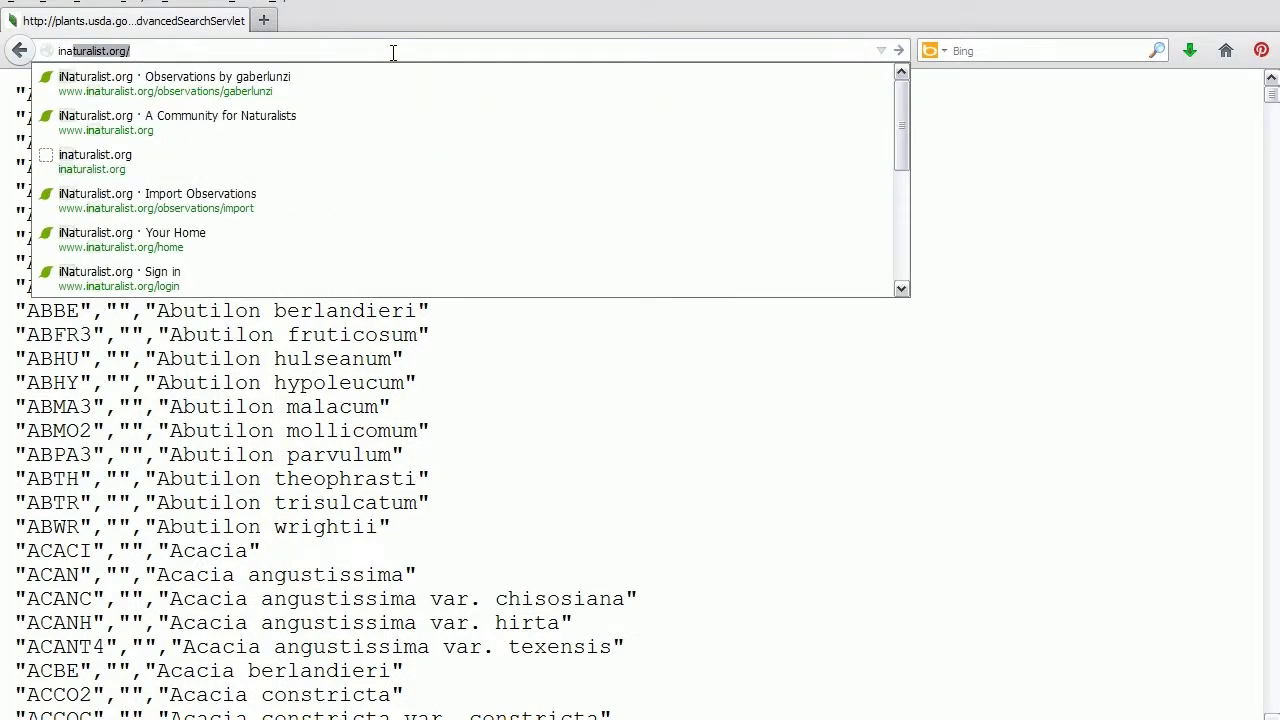
key("Return")
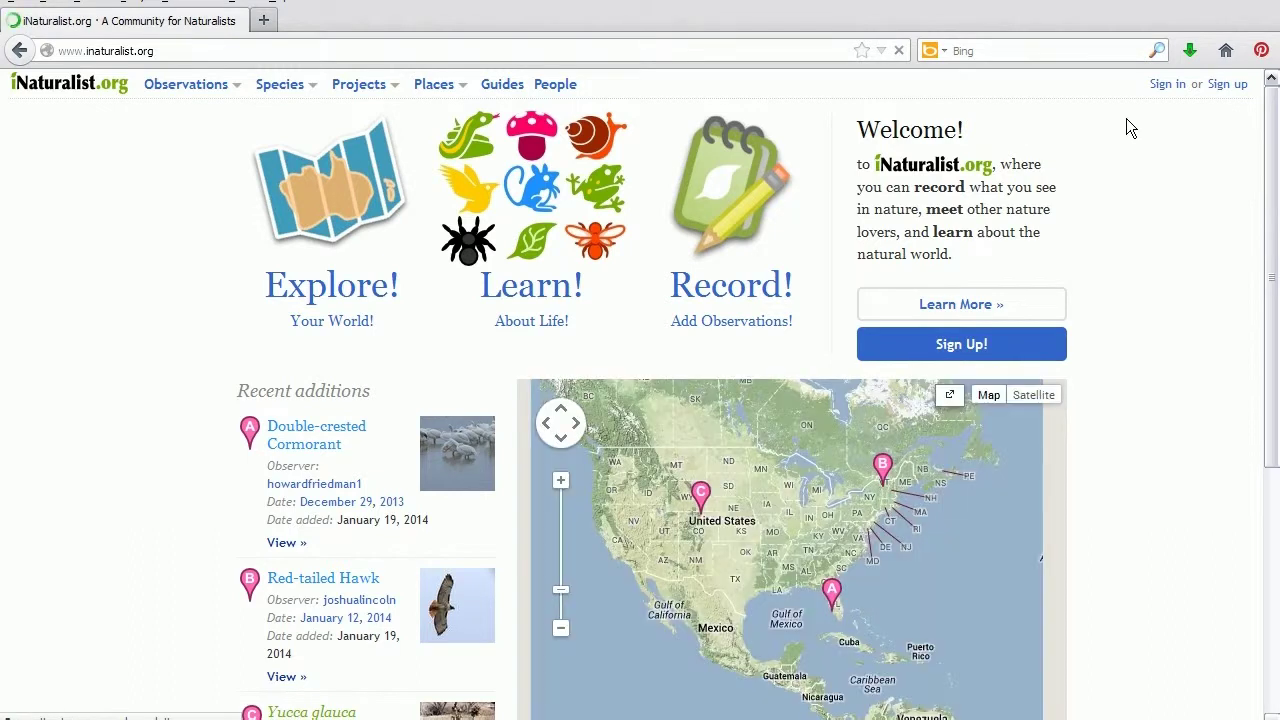
left_click(1163, 86)
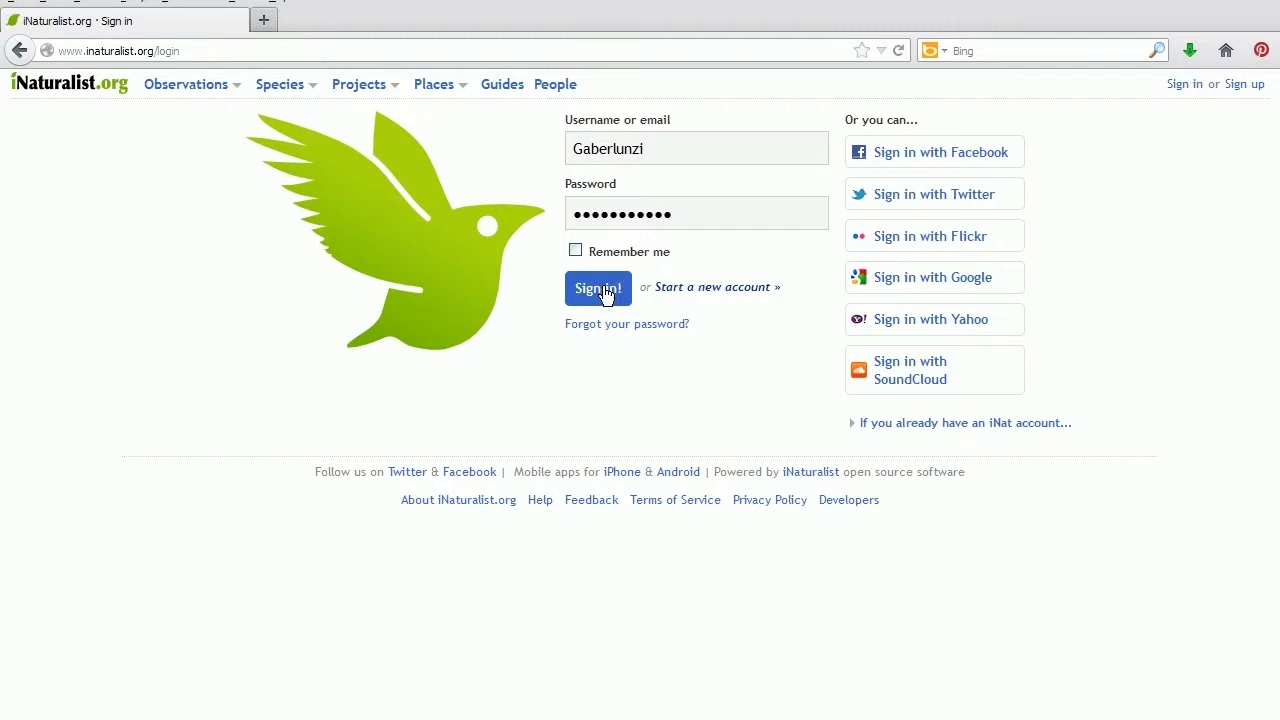
left_click(601, 292)
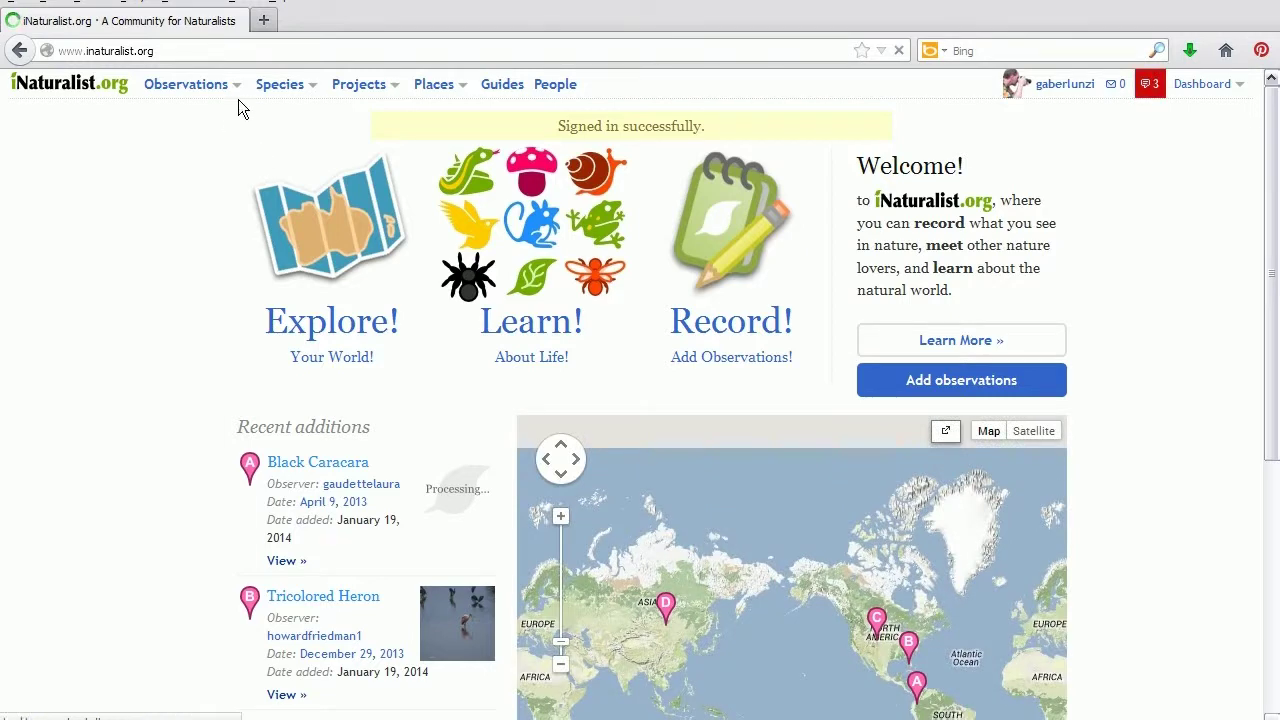
left_click(188, 87)
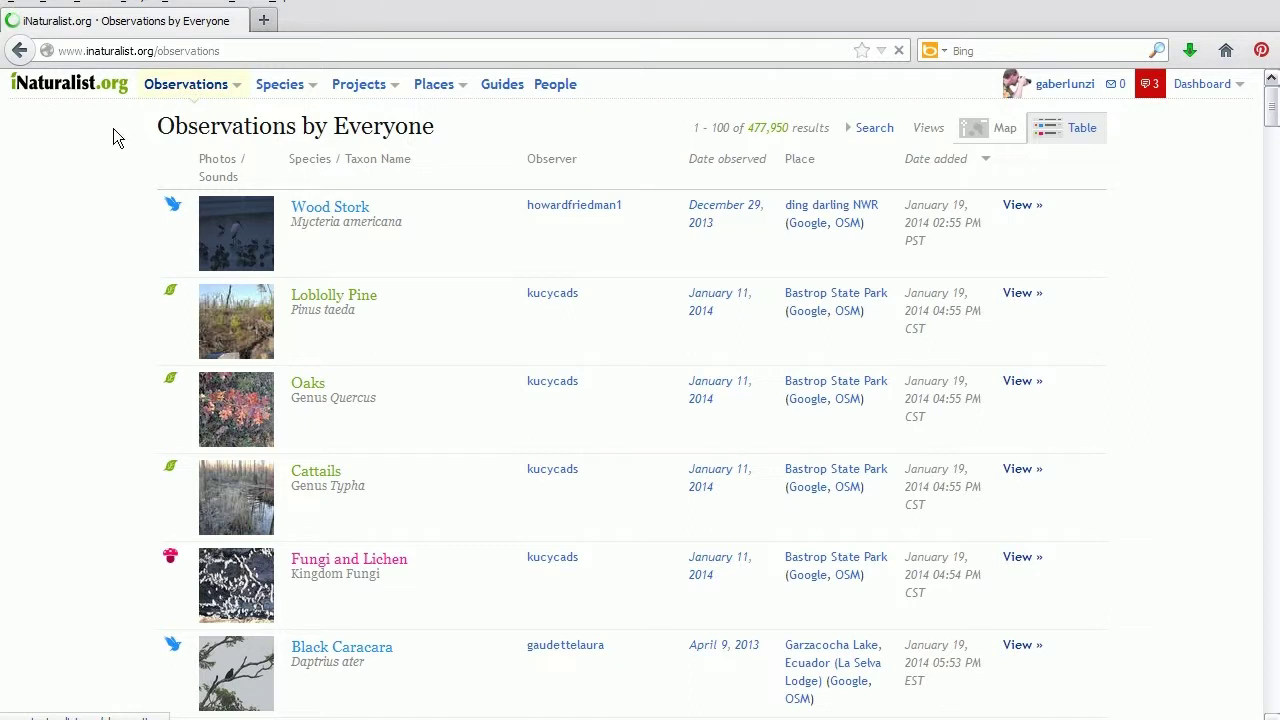
left_click(868, 130)
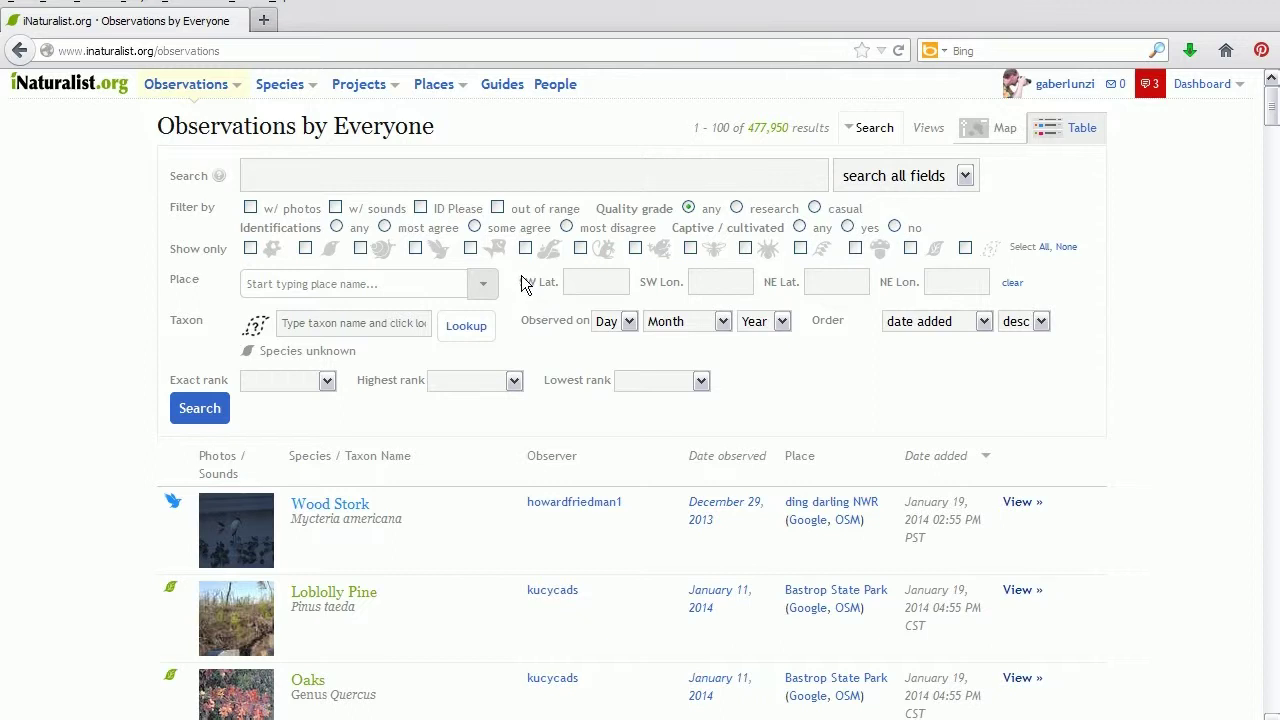
Filter observations to research grade, Plants only, place Dallas County, TX, US, and search.
left_click(736, 210)
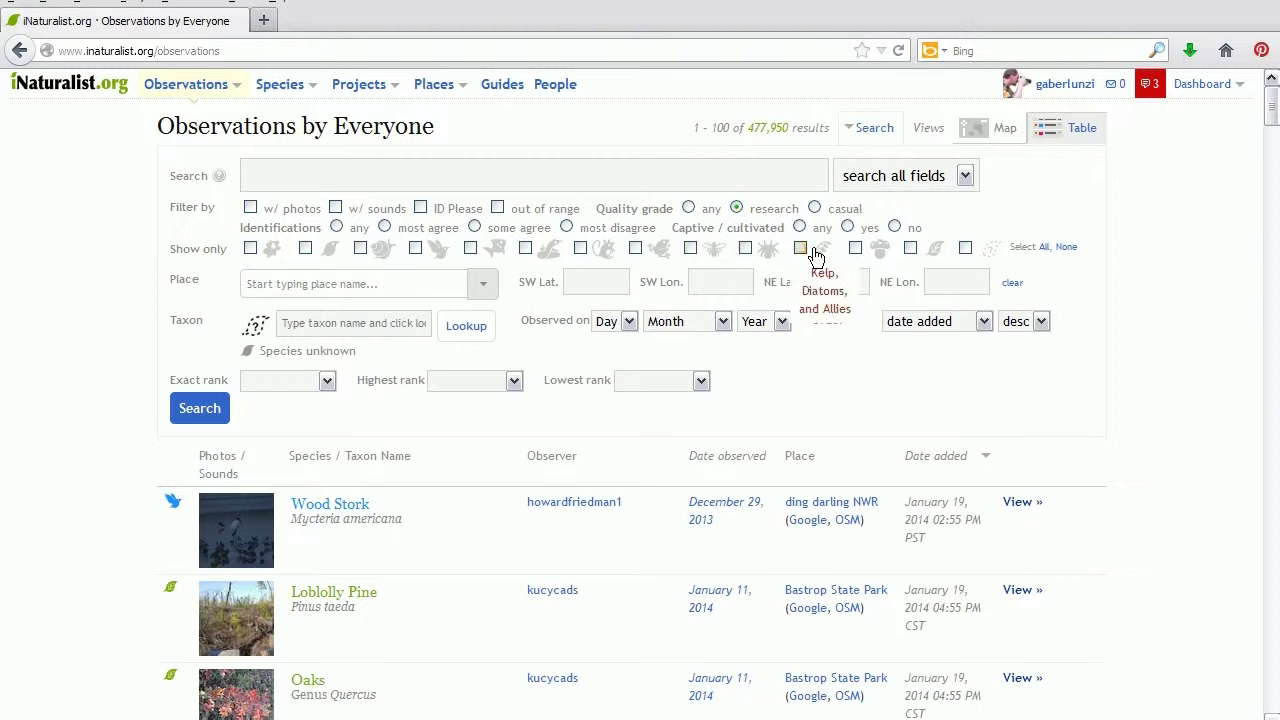
left_click(910, 248)
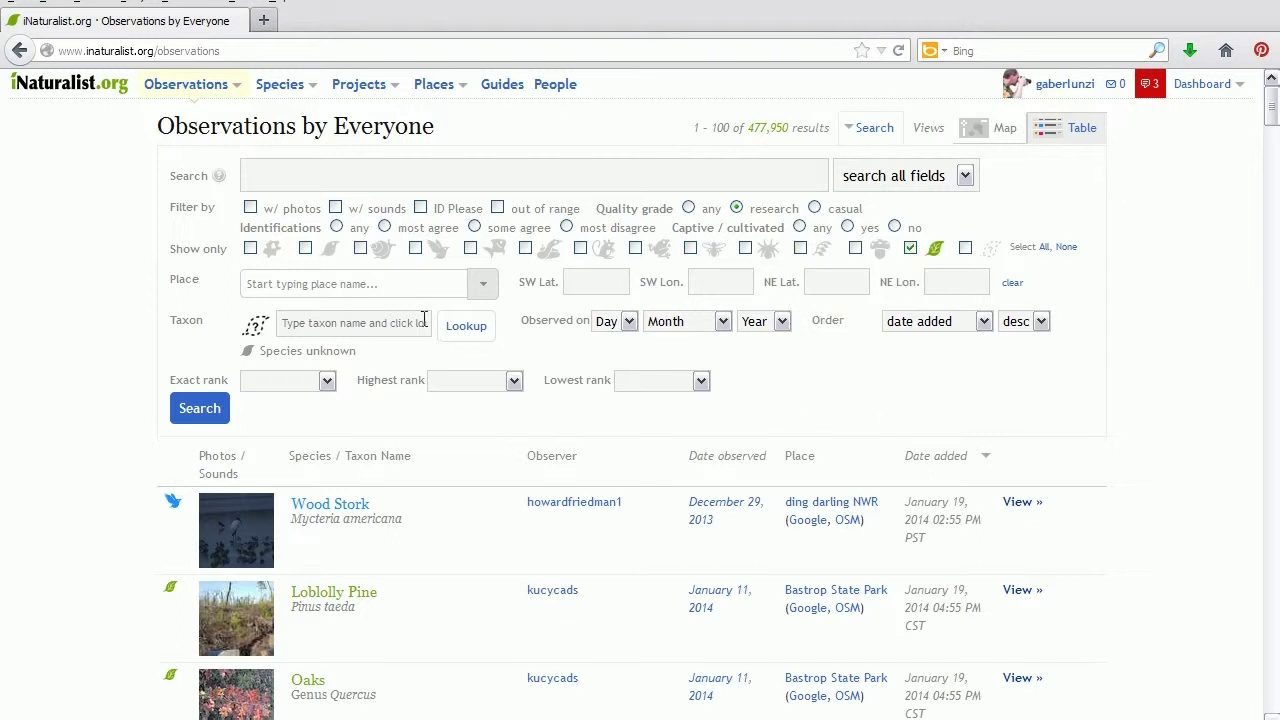
type("dallas county")
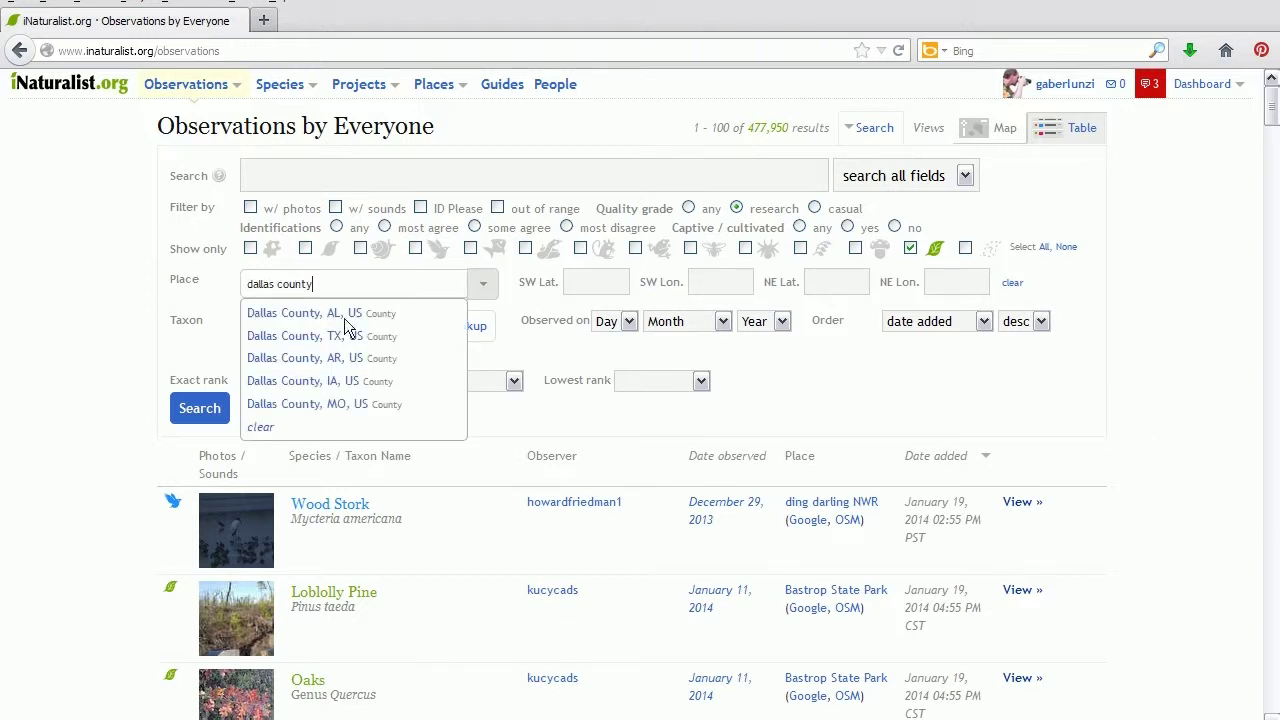
left_click(301, 340)
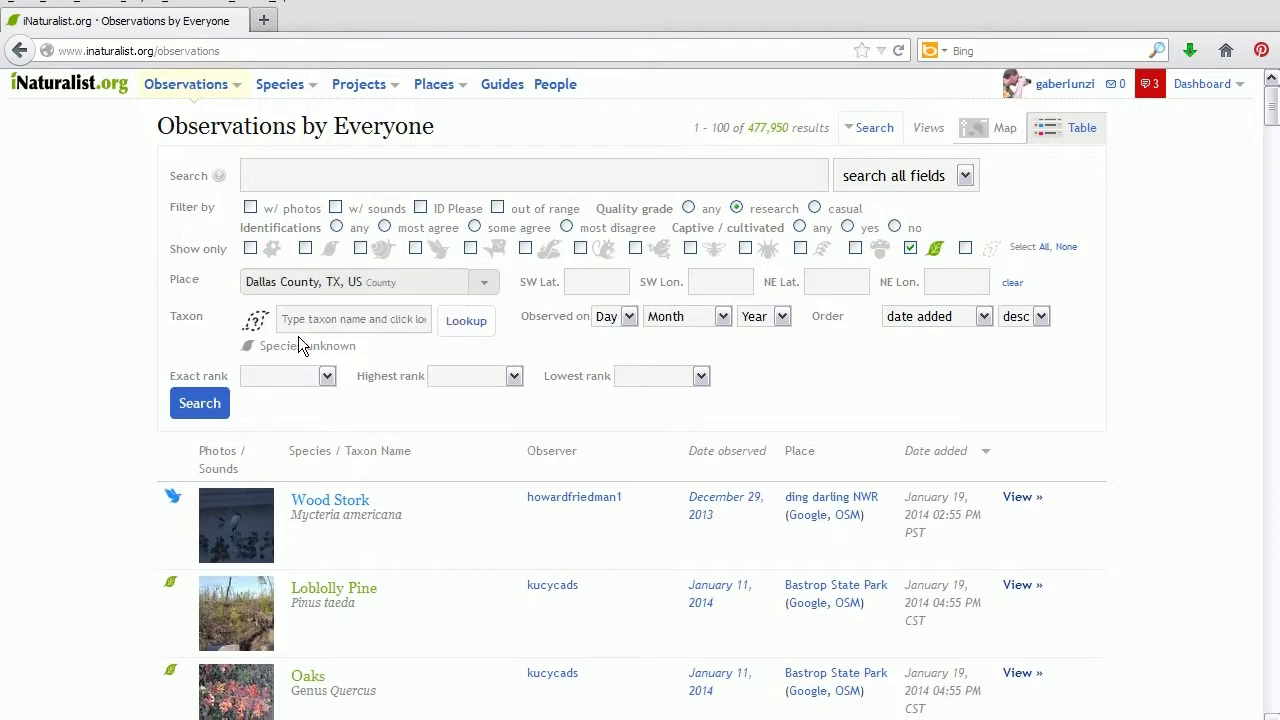
left_click(201, 404)
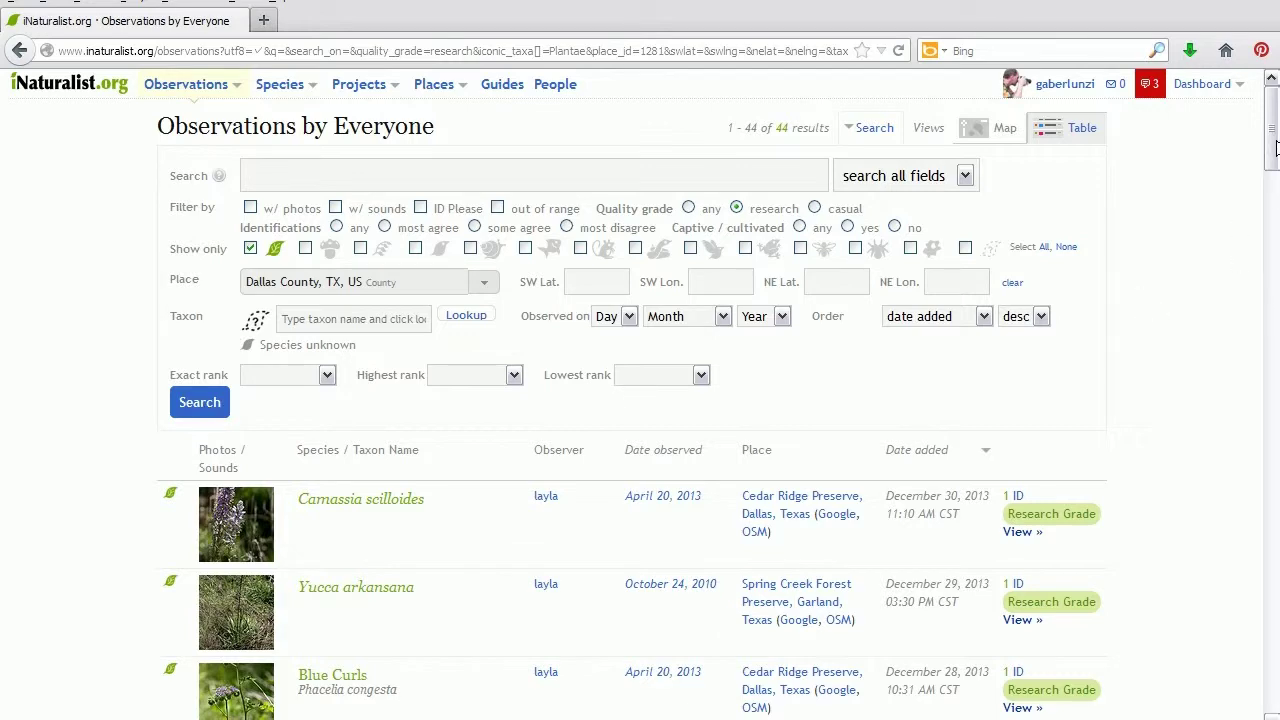
Export the results through the CSV feed link and open observations.csv with OpenOffice.org Calc.
left_click_drag(1274, 140, 1277, 688)
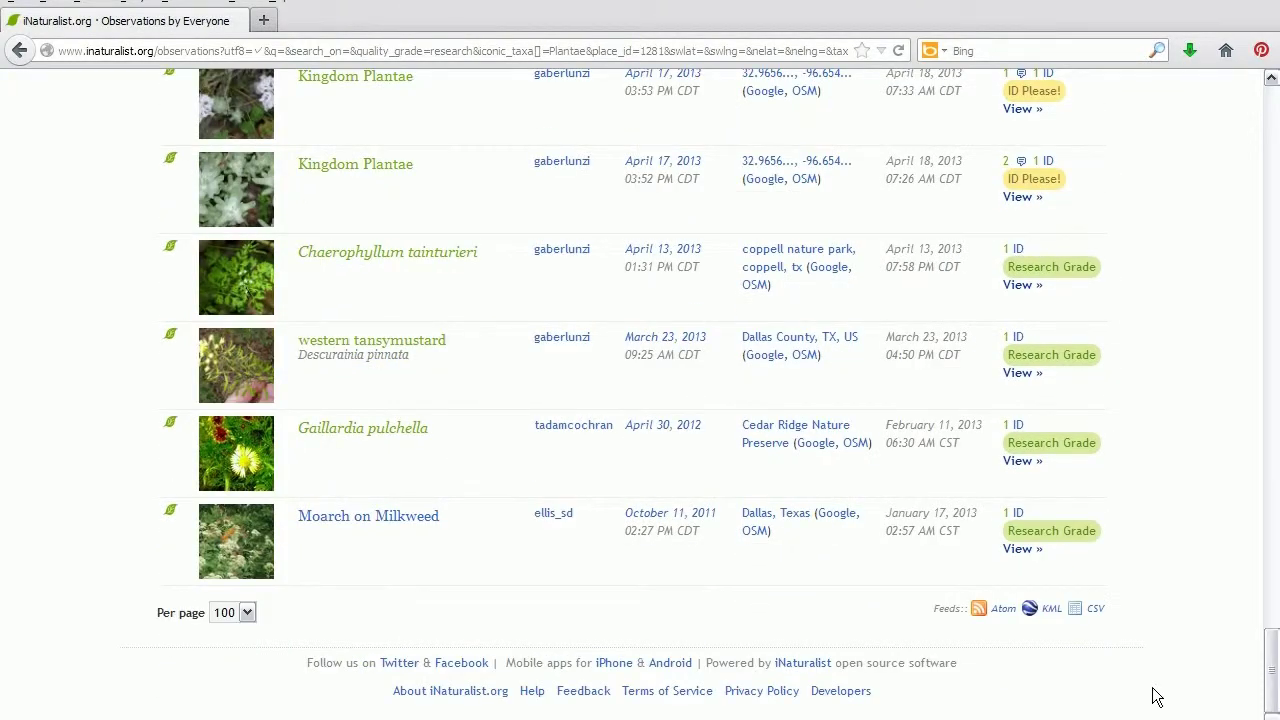
left_click(1096, 614)
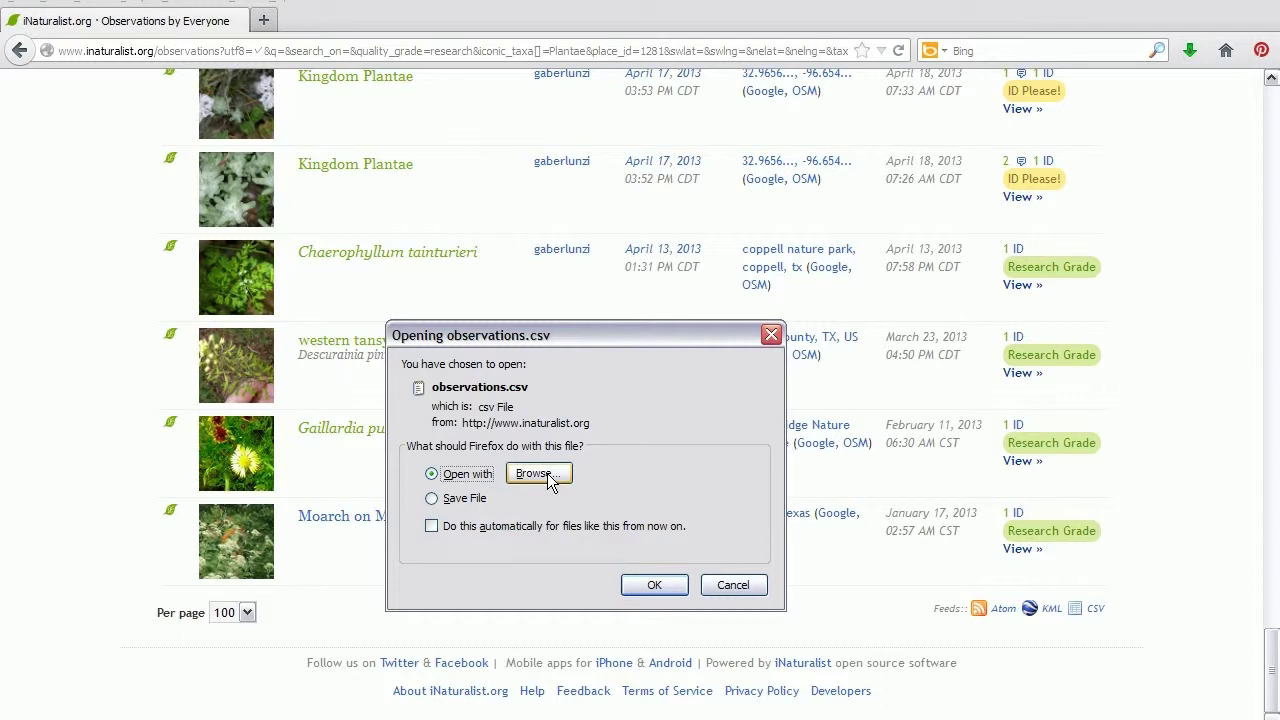
left_click(540, 474)
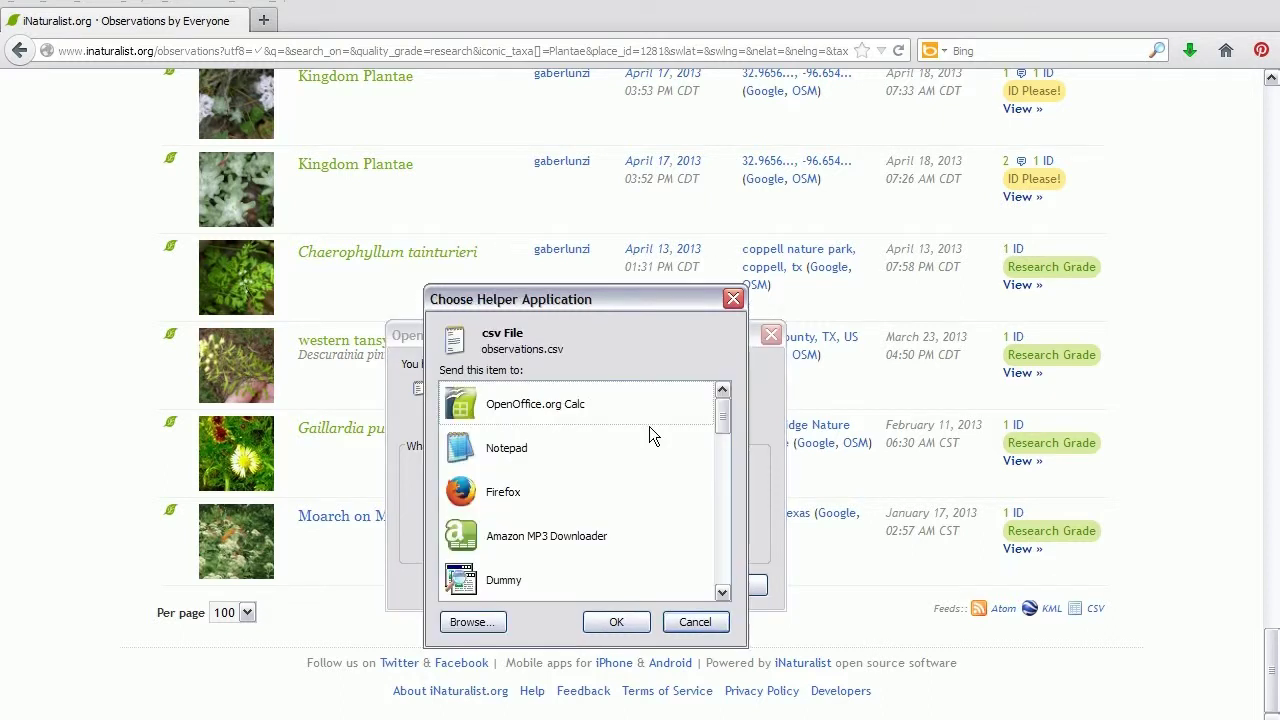
left_click(561, 412)
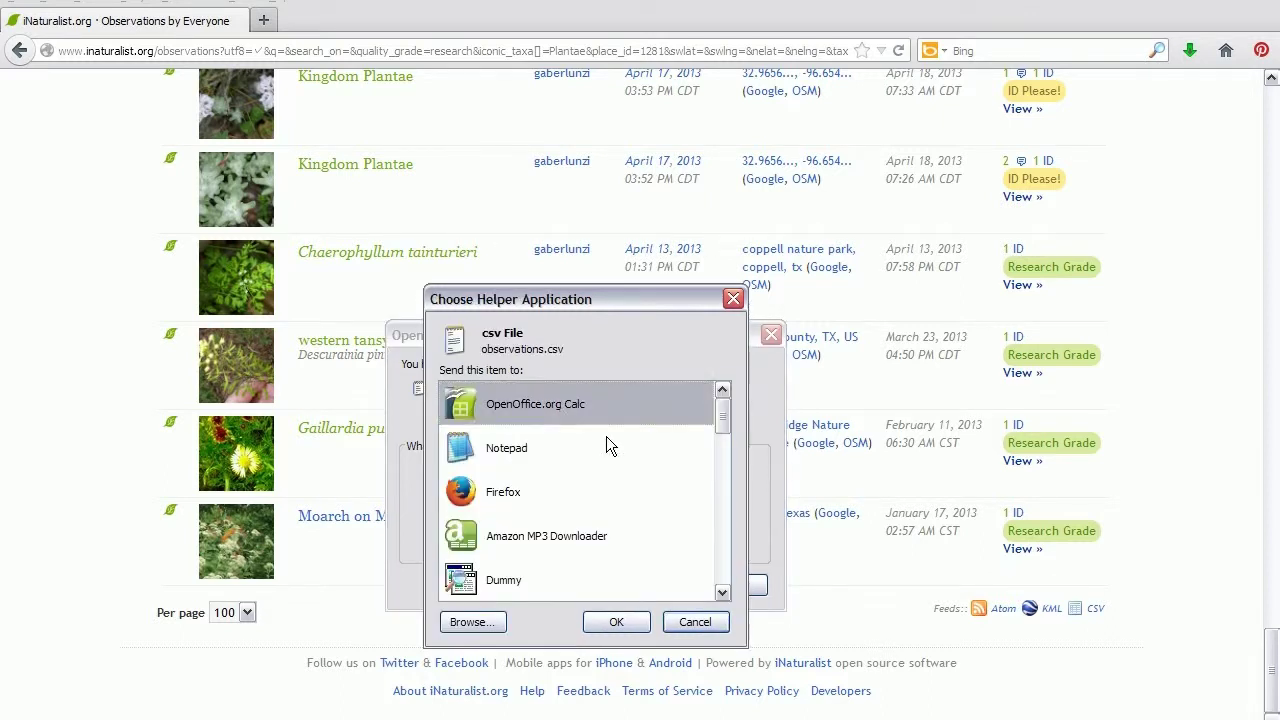
left_click(616, 622)
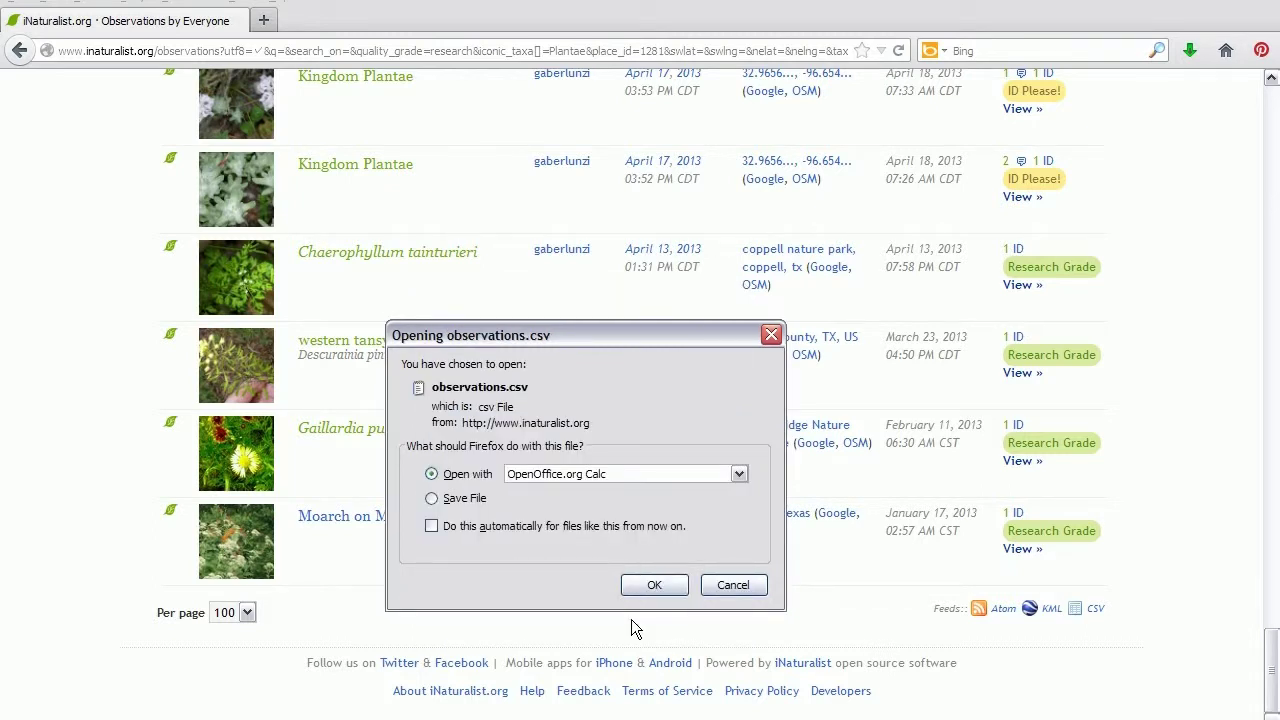
key("Return")
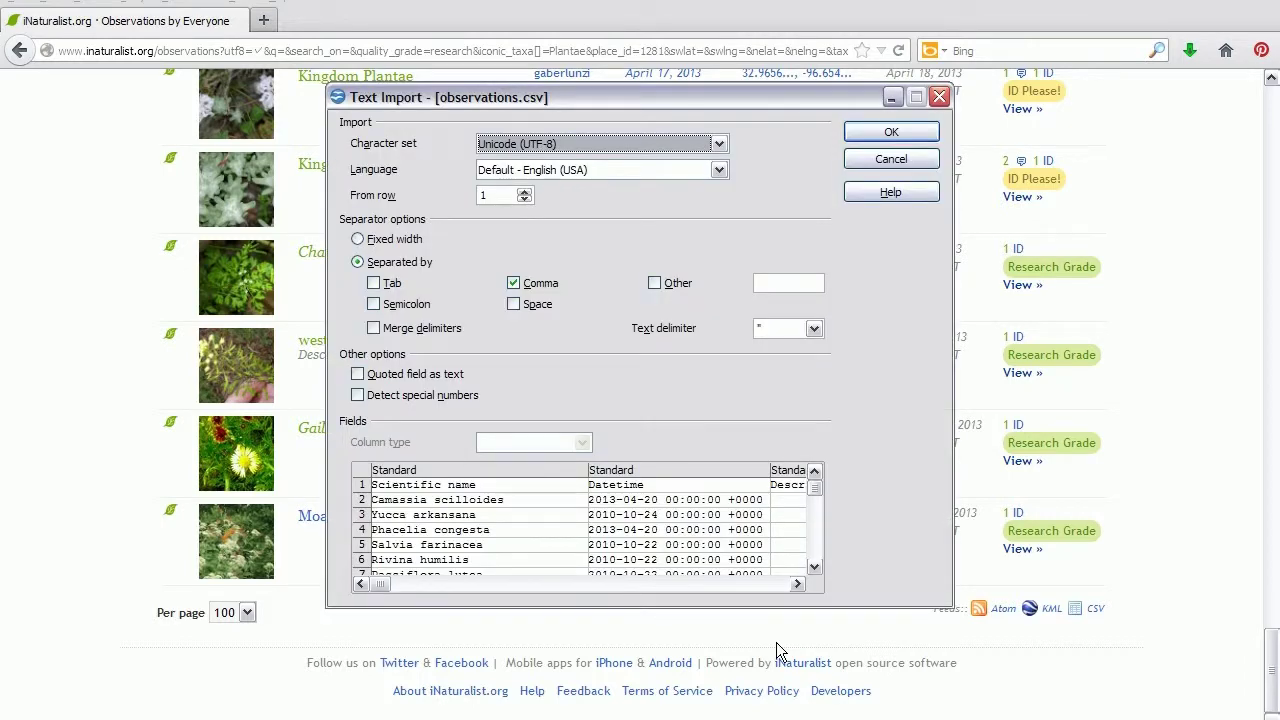
Import observations.csv, select scientific names A2:A45, and switch back to the iNaturalist browser.
left_click(902, 131)
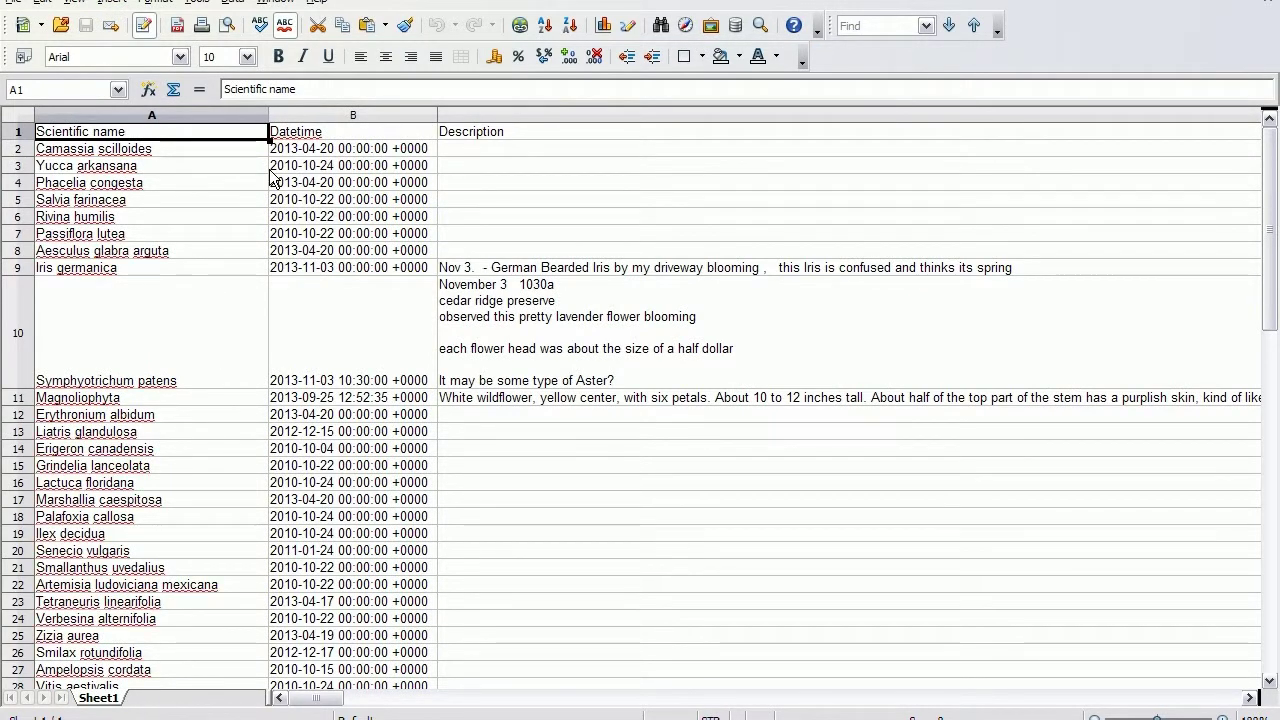
left_click(194, 149)
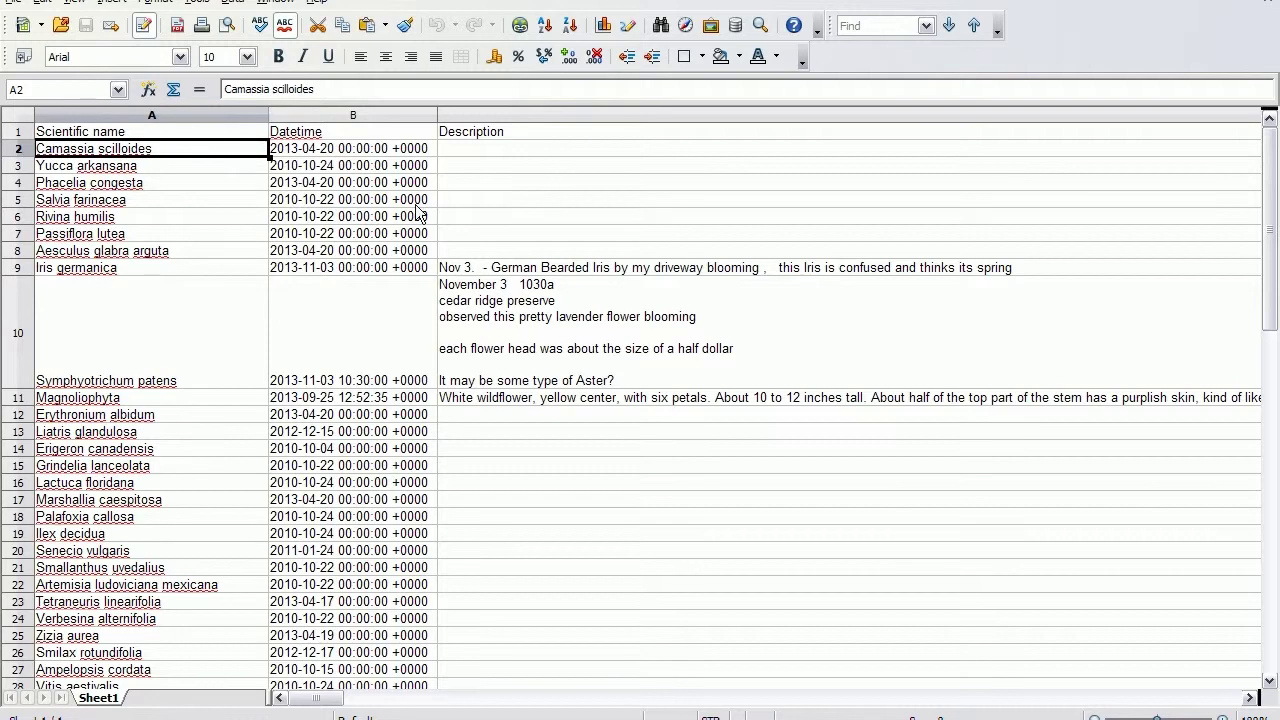
key("shift+Down")
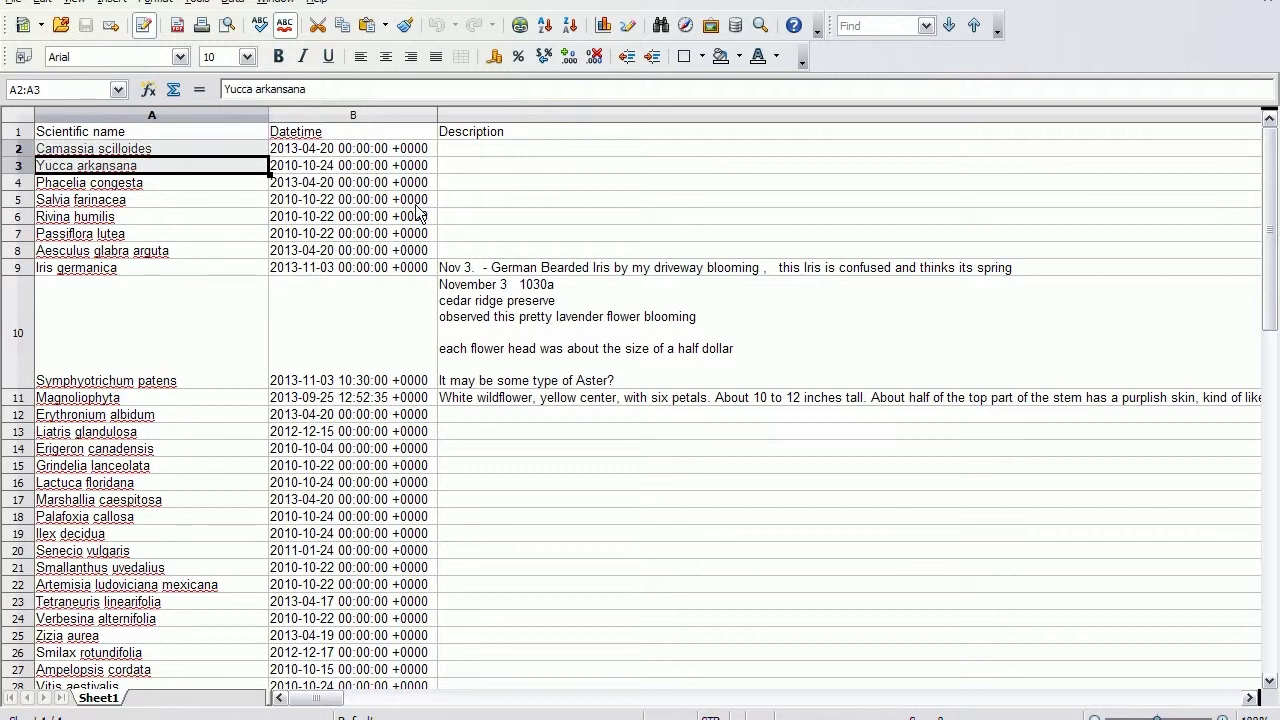
key("shift+Down")
key("shift+Down")
key("shift+Down")
key("shift+Down")
key("shift+Down")
key("shift+Down")
key("shift+Down")
key("shift+Down")
key("shift+Down")
key("shift+Down")
key("shift+Down")
key("shift+Down")
key("shift+Down")
key("shift+Down")
key("shift+Down")
key("shift+Down")
key("shift+Down")
key("shift+Down")
key("shift+Down")
key("shift+Down")
key("shift+Down")
key("shift+Down")
key("shift+Down")
key("shift+Down")
key("shift+Down")
key("shift+Down")
key("shift+Down")
key("shift+Down")
key("shift+Down")
key("shift+Down")
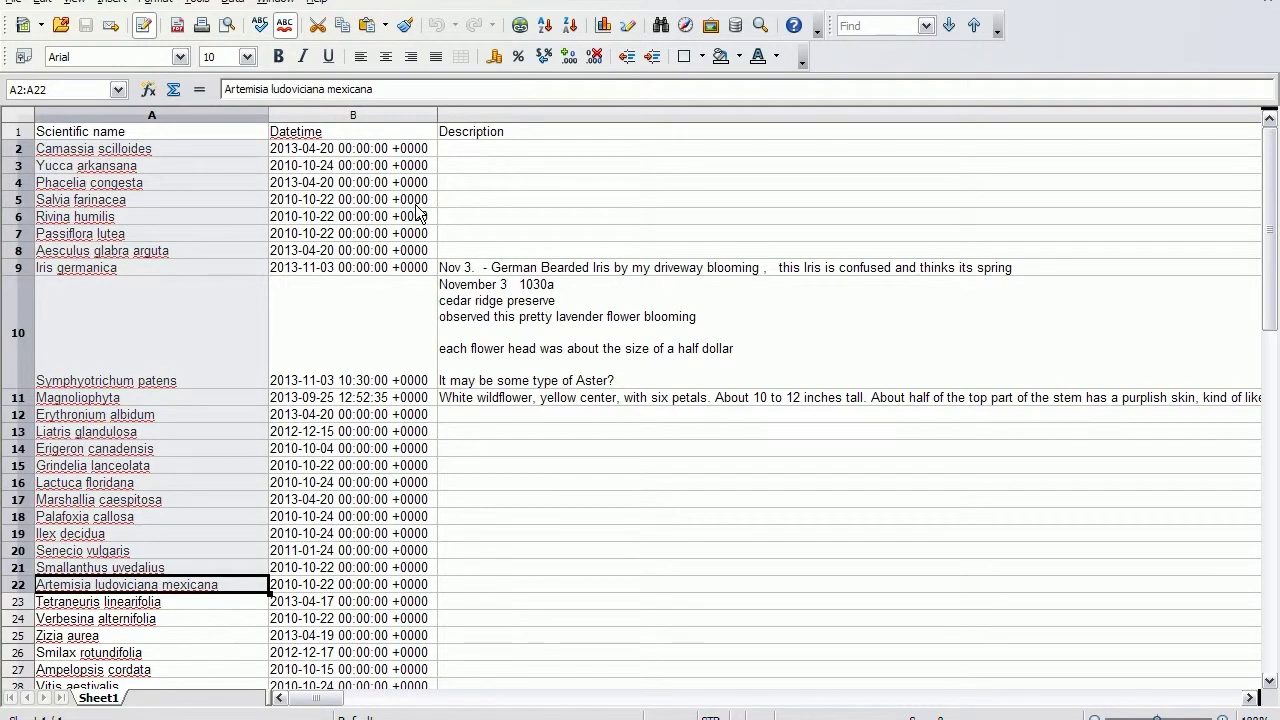
key("shift+Down")
key("shift+Down")
key("shift+Down")
key("shift+Down")
key("shift+Down")
key("shift+Down")
key("shift+Down")
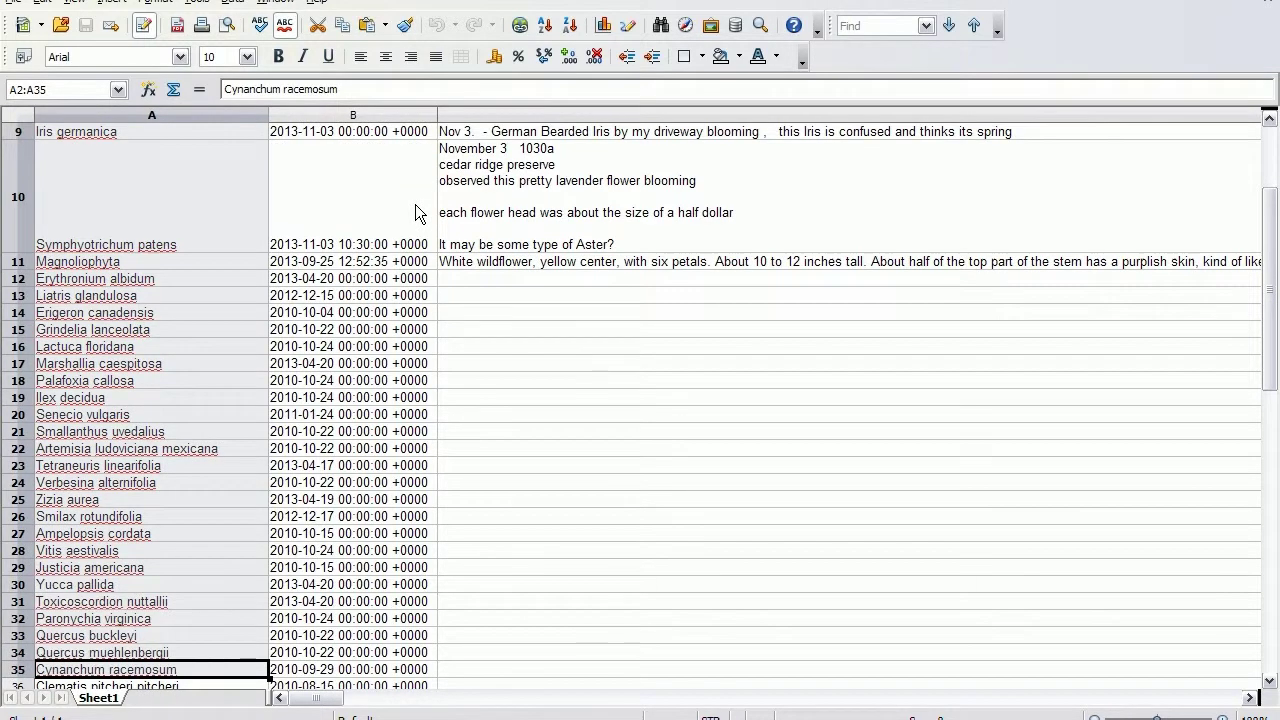
key("shift+Down")
key("shift+Down")
key("shift+Down")
key("shift+Down")
key("shift+Down")
key("shift+Down")
key("shift+Down")
key("shift+Down")
key("shift+Down")
key("shift+Down")
key("shift+Down")
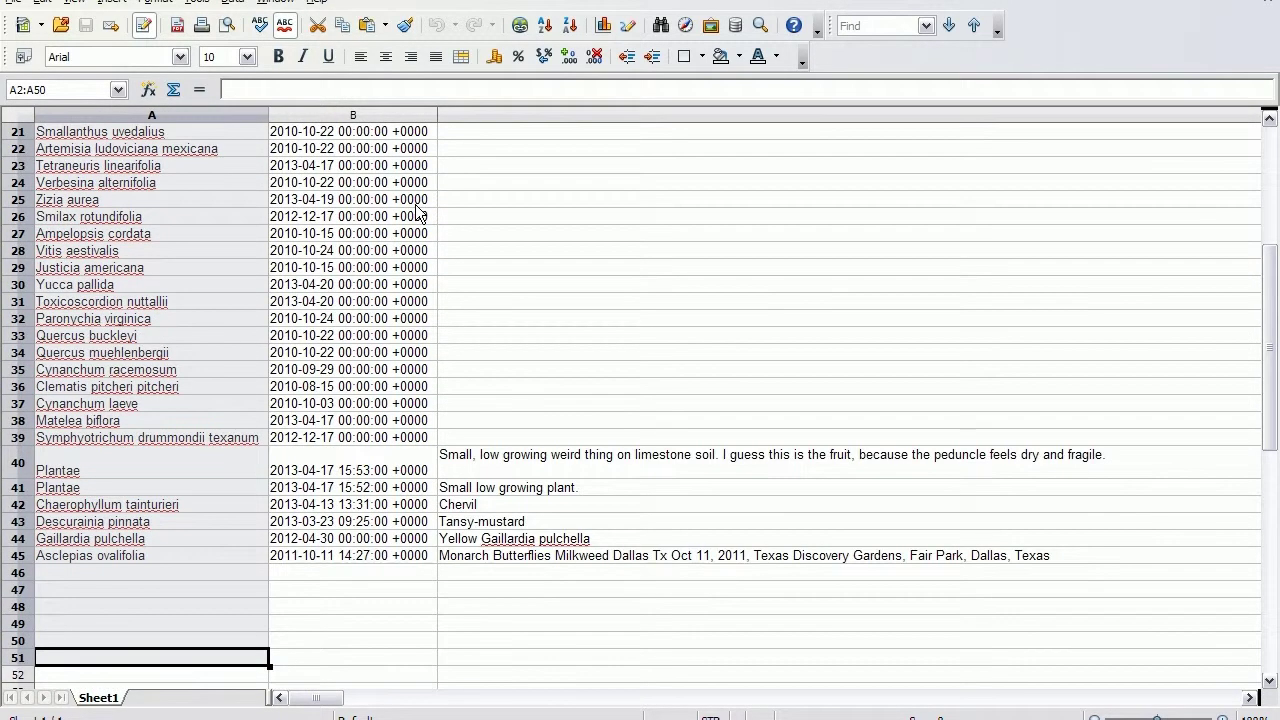
key("shift+Up")
key("shift+Up")
key("shift+Up")
key("shift+Up")
key("shift+Up")
key("shift+Up")
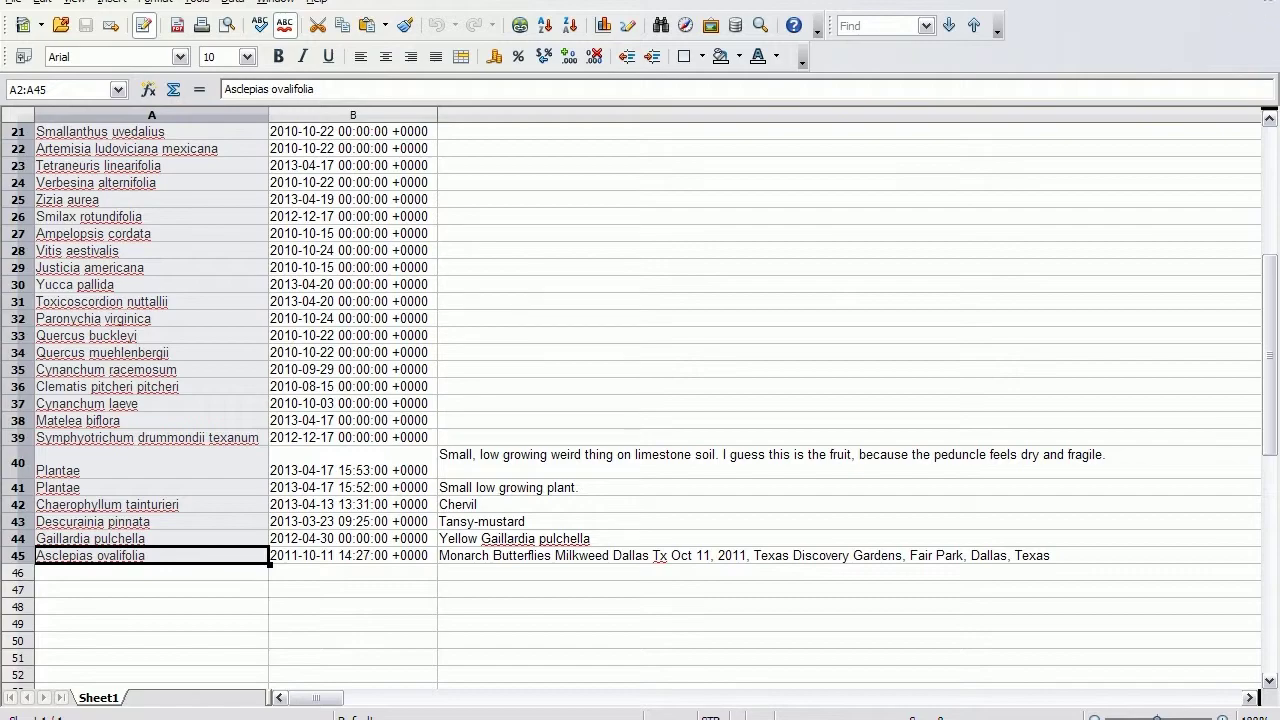
key("alt+Tab")
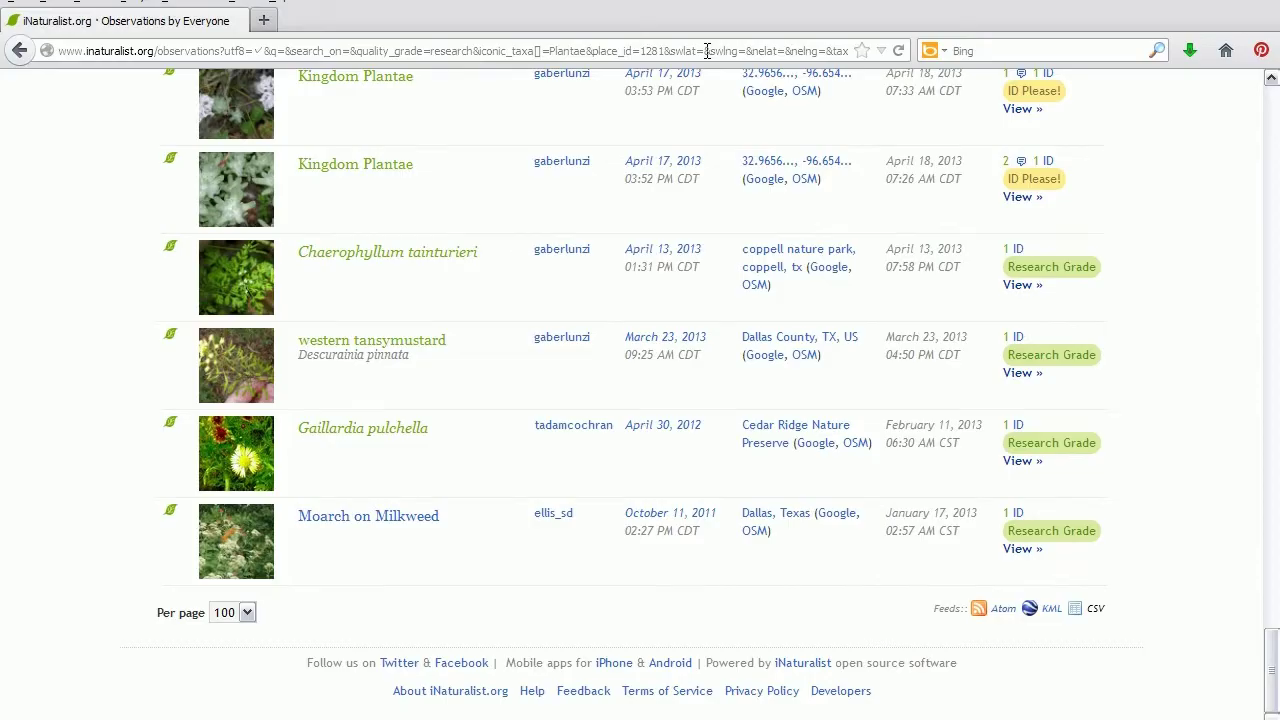
Paste the iNaturalist names above Abronia in plants.csv and delete the two Plantae lines.
key("alt+Tab")
key("alt+Tab")
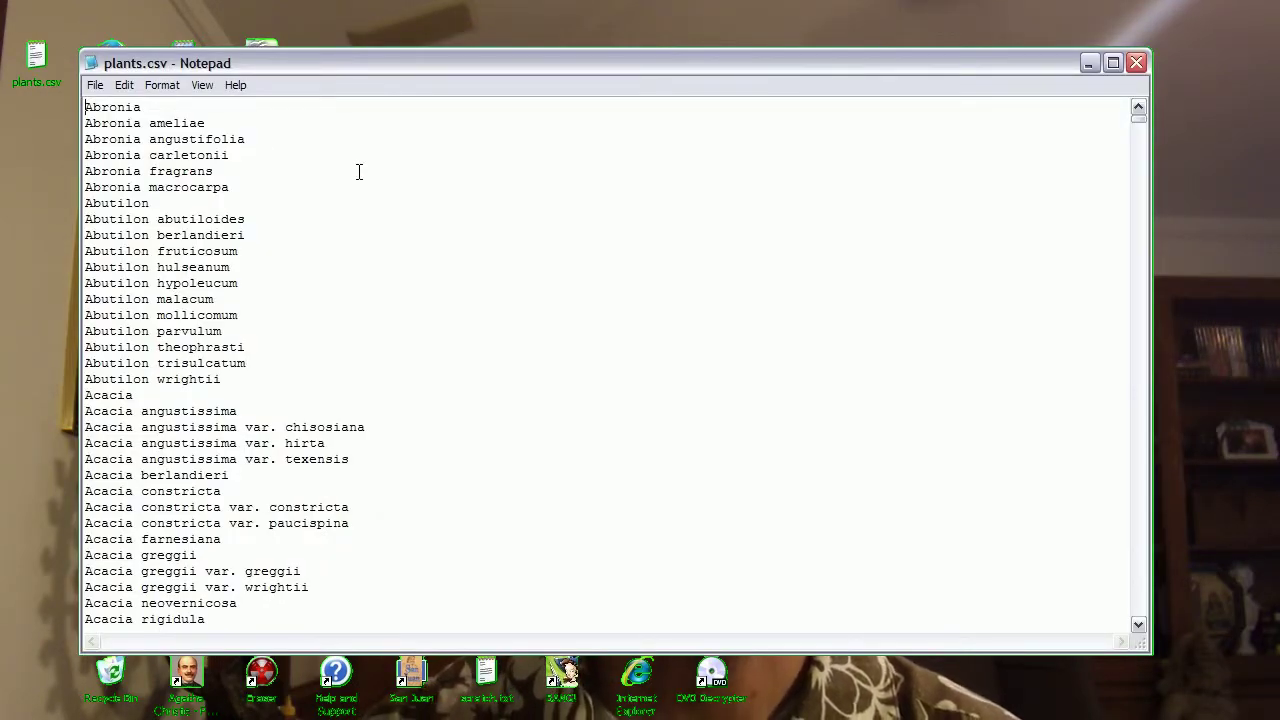
key("ctrl+v")
key("Down")
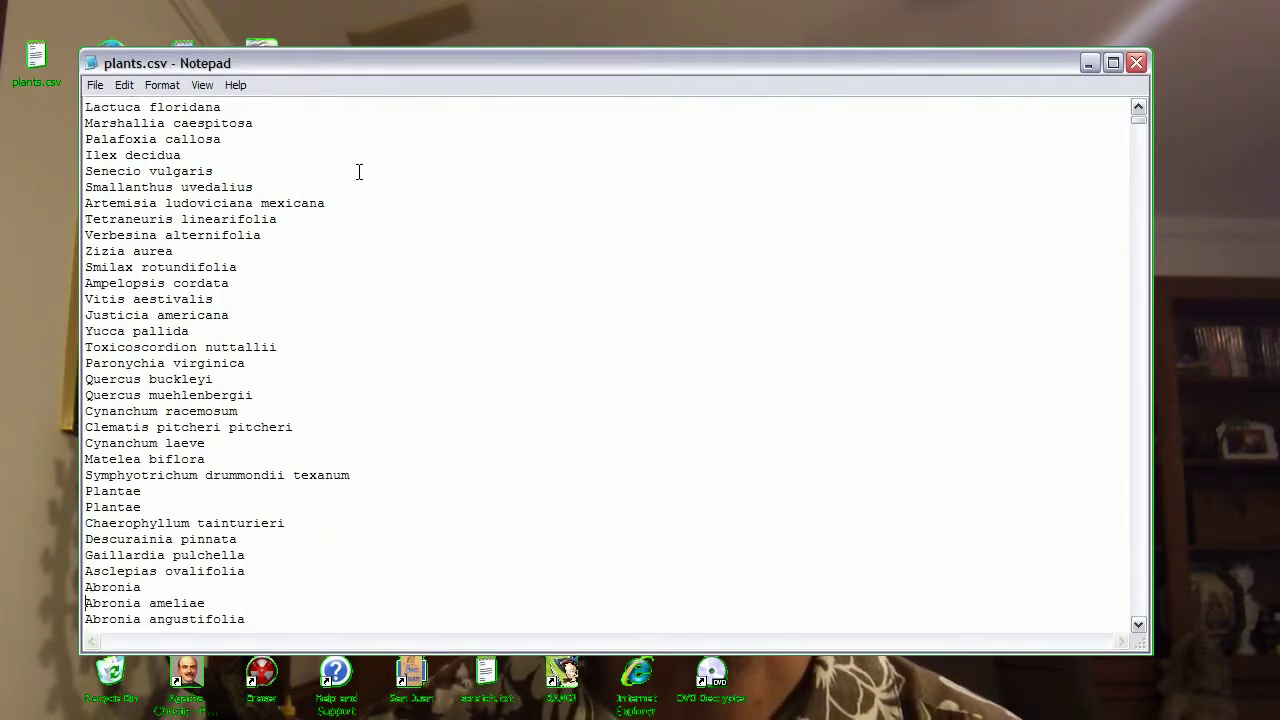
key("Up")
key("Up")
key("Up")
key("Up")
key("shift+Down")
key("shift+Down")
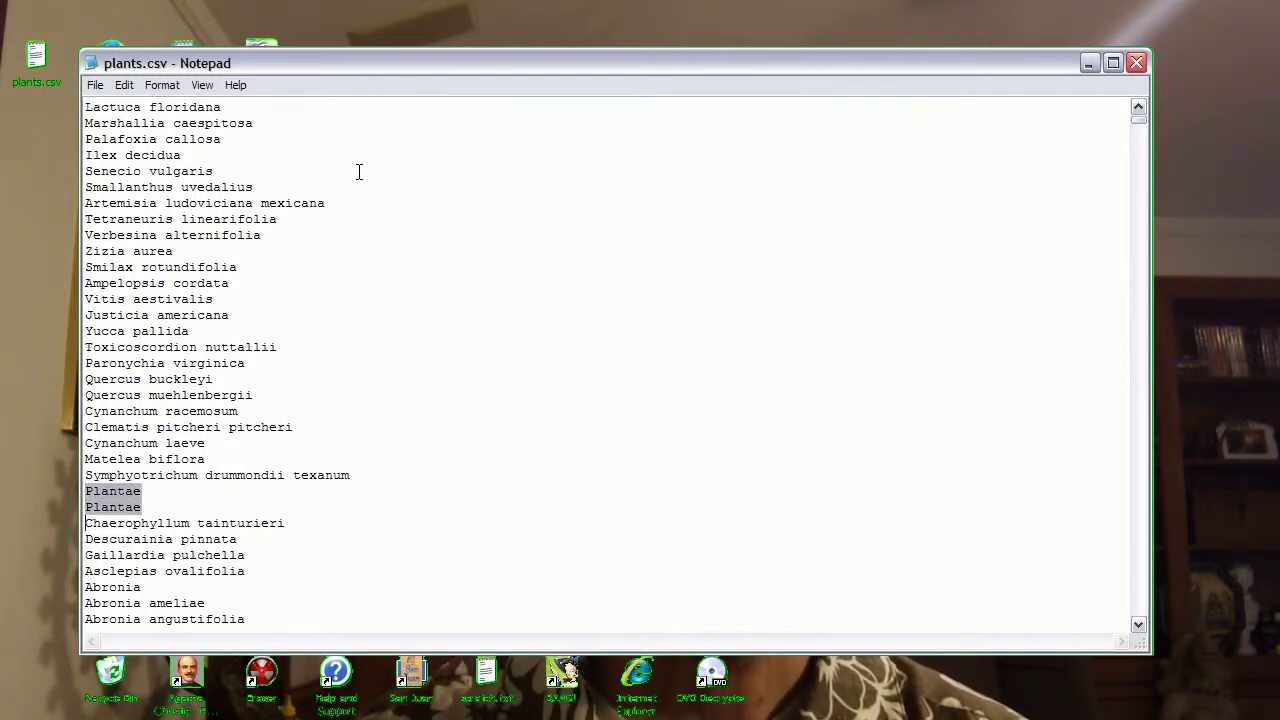
key("Delete")
key("Down")
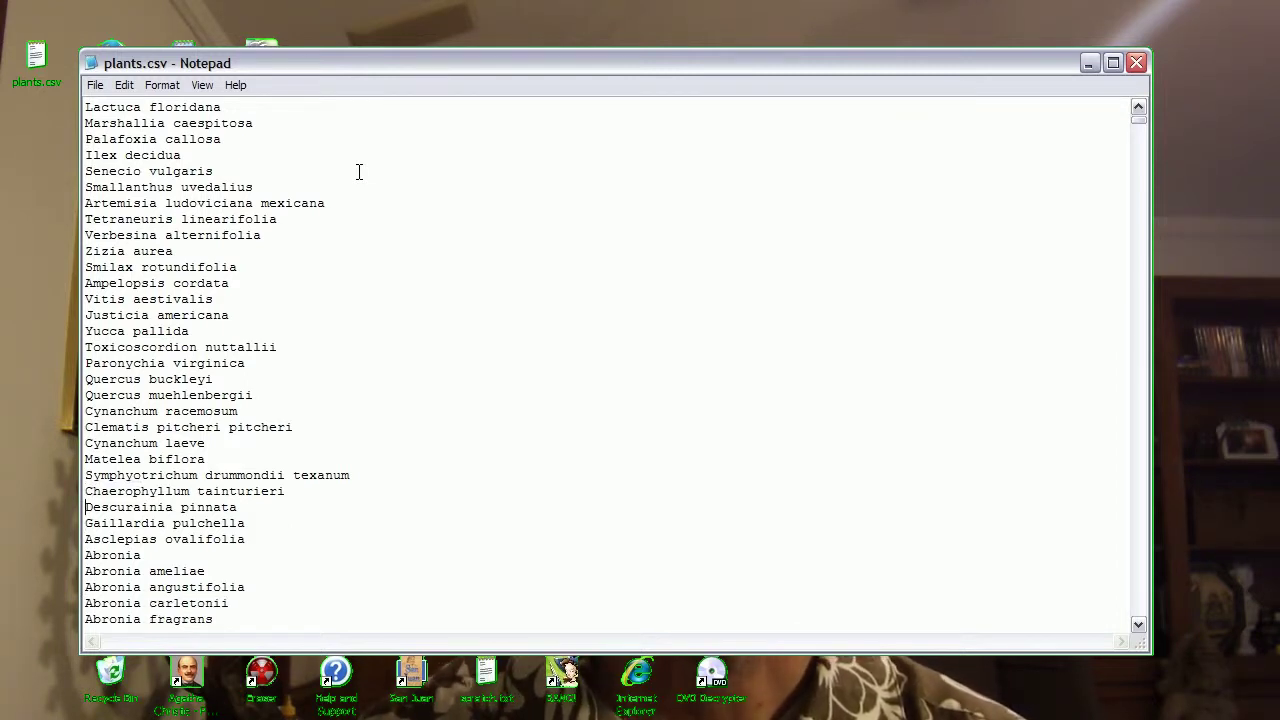
key("Down")
key("Down")
key("Down")
key("Down")
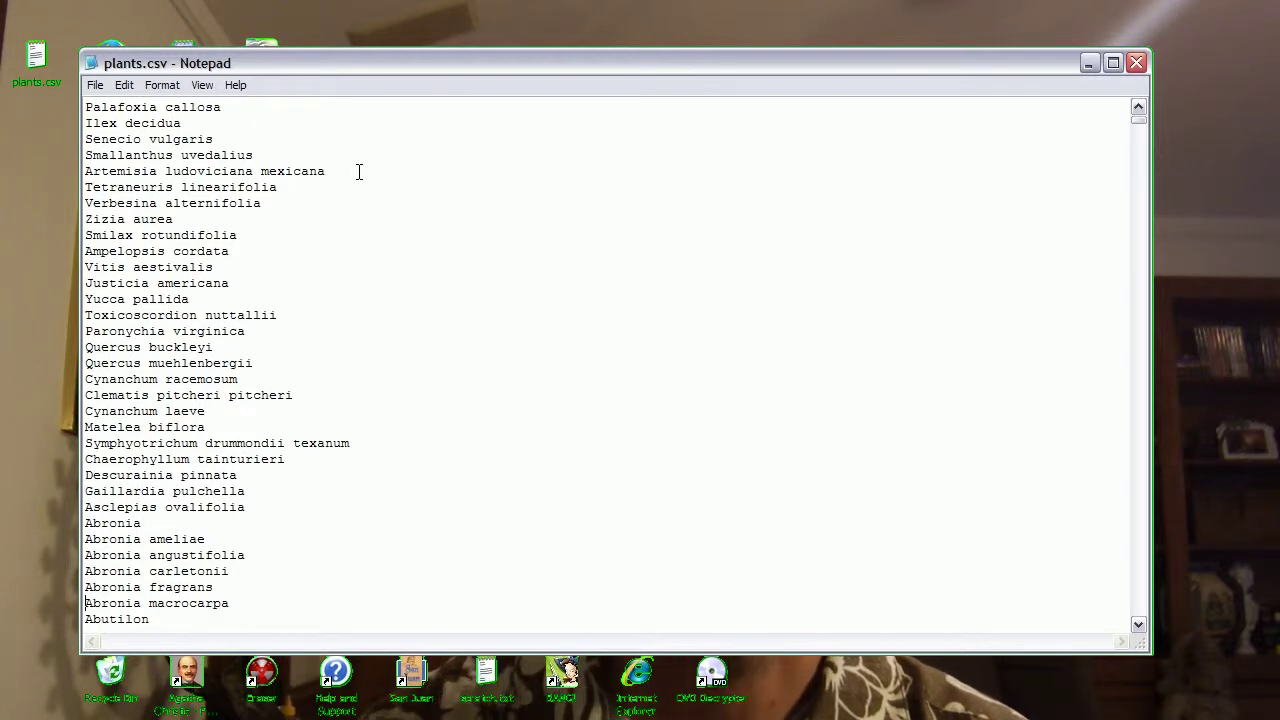
key("Up")
key("Up")
key("Up")
key("Up")
key("Up")
key("Up")
key("Up")
key("Up")
key("Up")
key("Up")
key("Up")
key("Up")
key("Up")
key("Up")
key("Up")
key("Up")
key("Up")
key("Up")
key("Up")
key("Up")
key("Up")
key("Up")
key("Up")
key("Up")
key("Up")
key("Up")
key("Up")
key("Up")
key("Up")
key("Up")
key("Up")
key("Up")
key("Up")
key("Up")
key("Up")
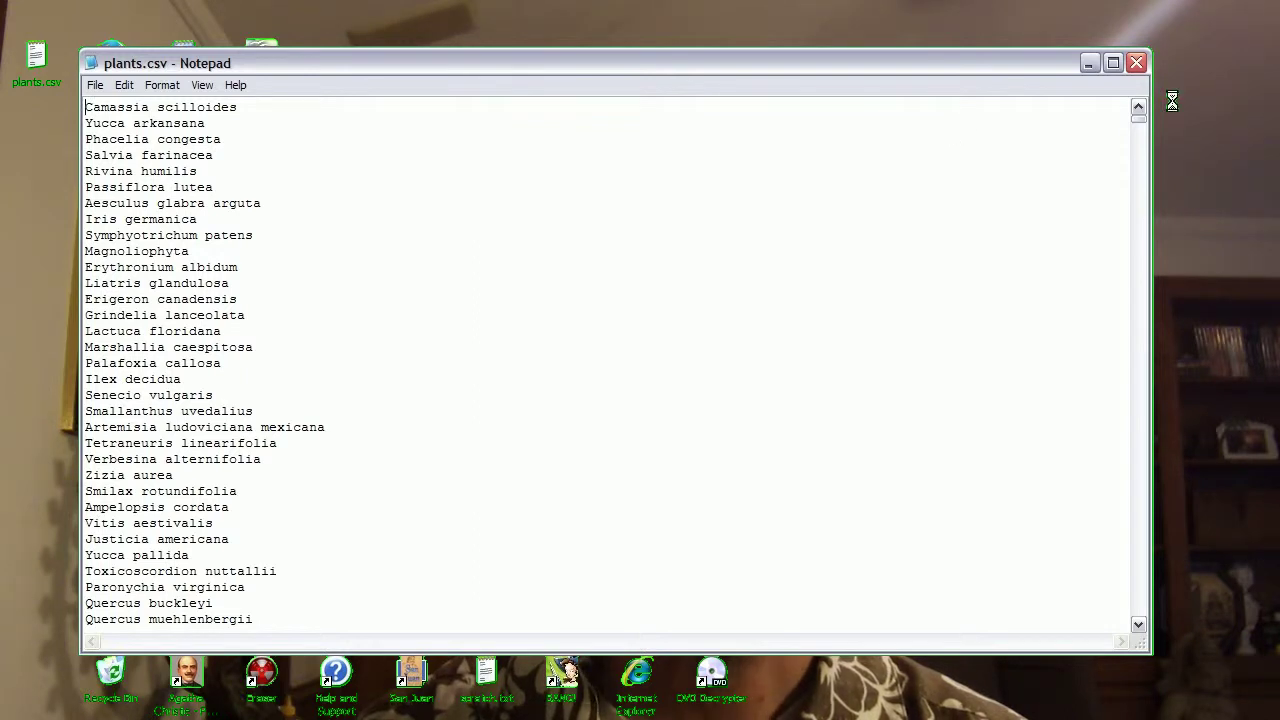
Close Notepad and bring the iNaturalist browser window back.
left_click(1137, 62)
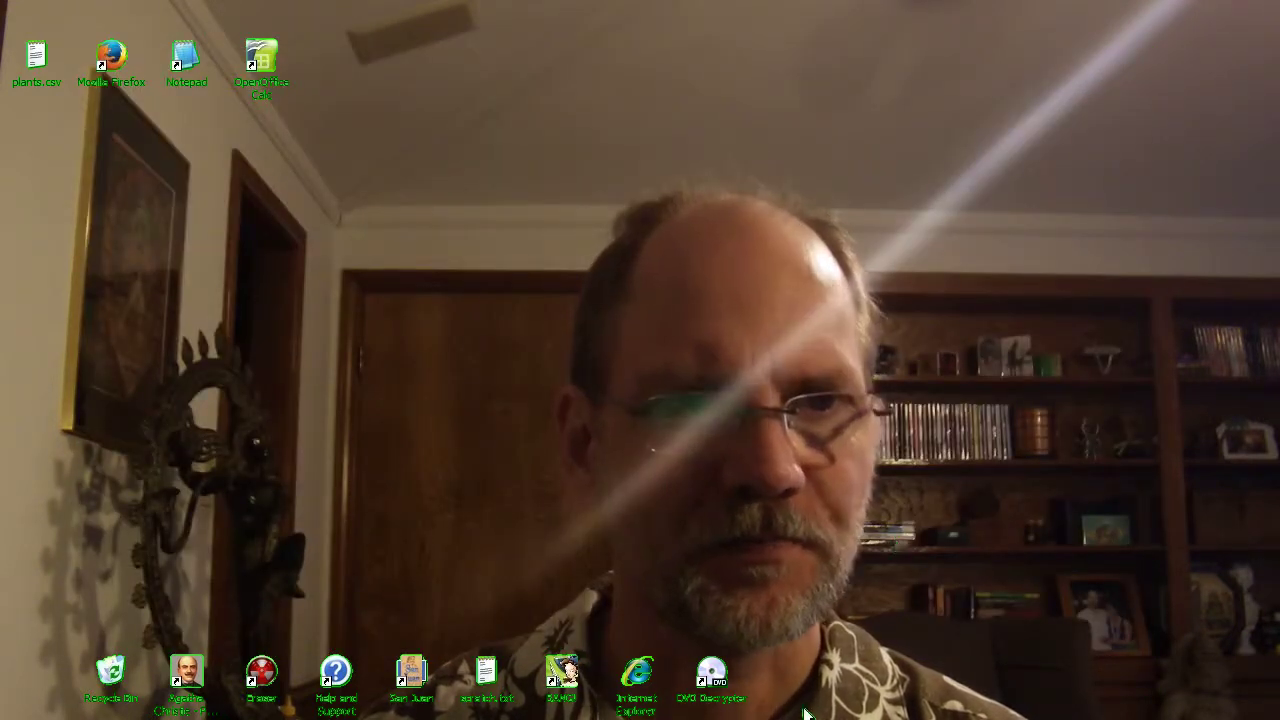
right_click(905, 716)
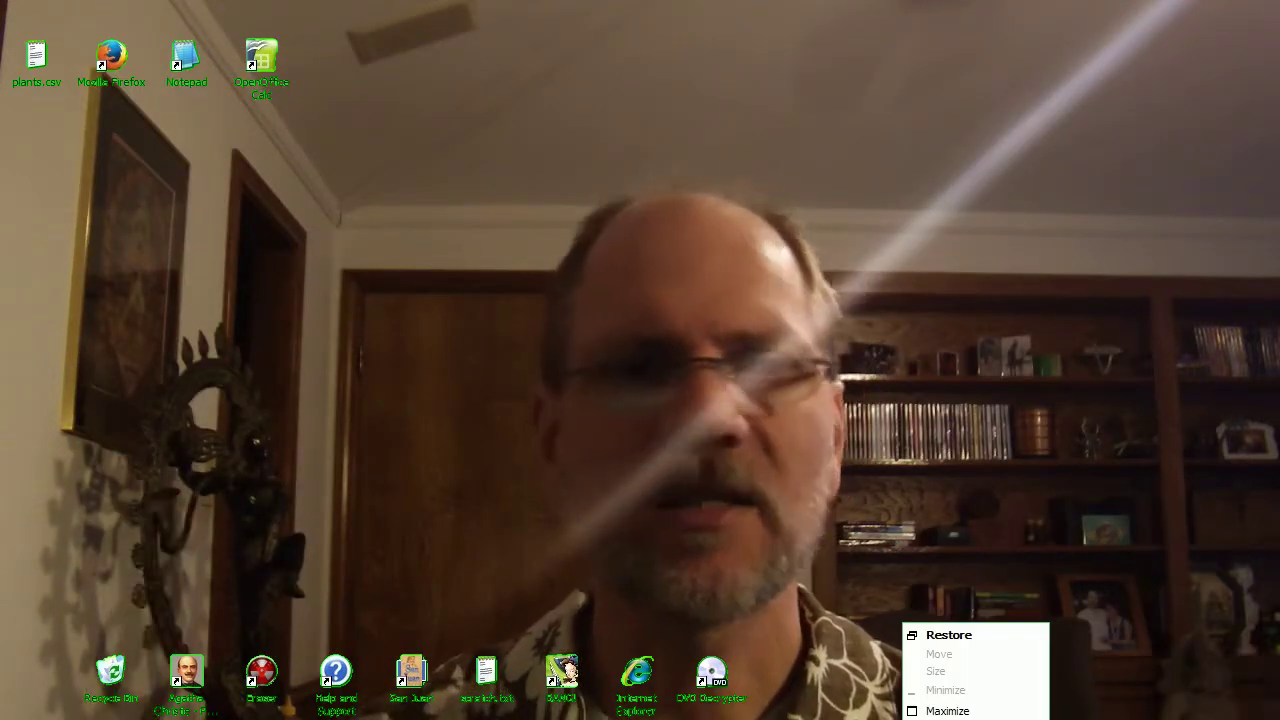
key("Escape")
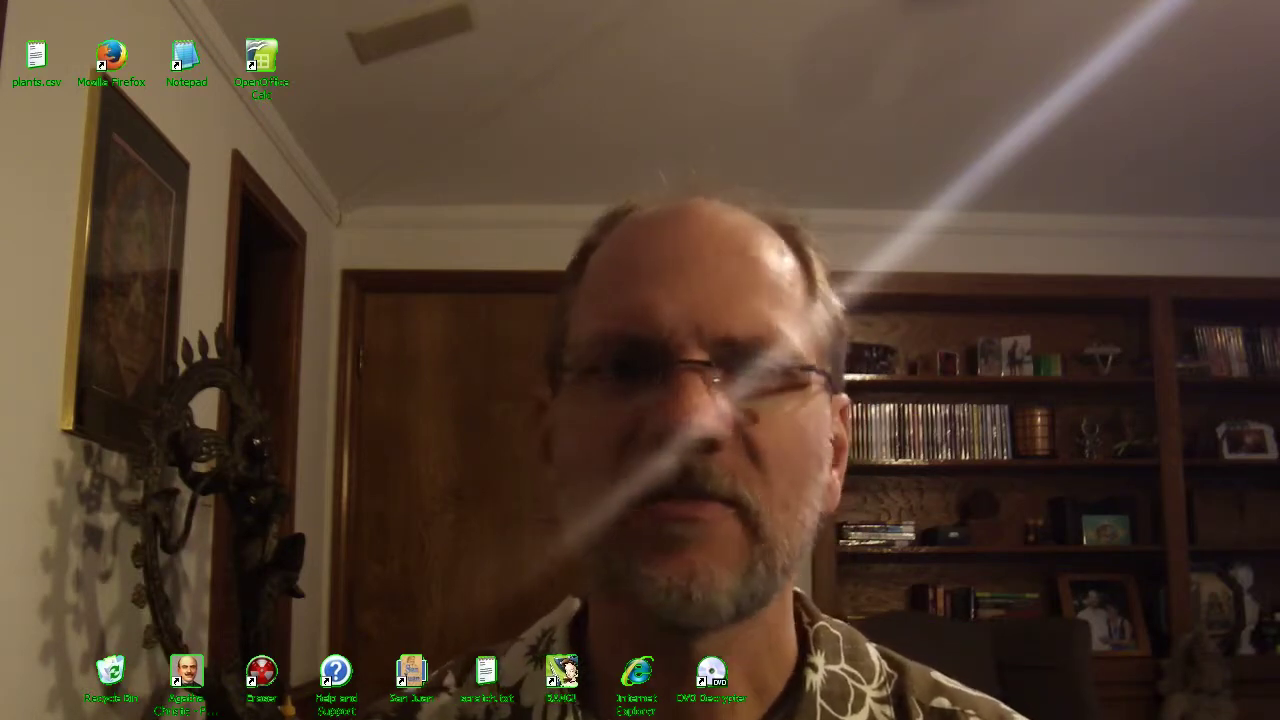
key("alt+Tab")
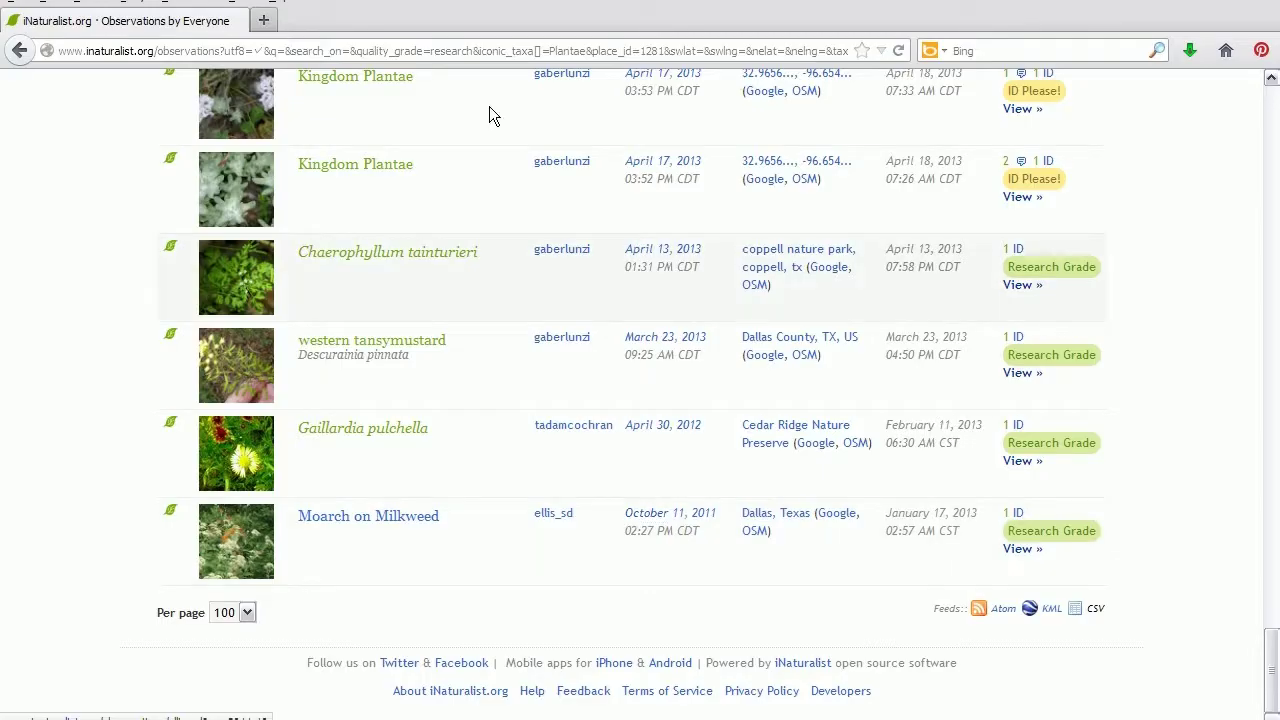
Go to texasnature.net and navigate via How to identify living things to the Checklist page.
left_click(483, 50)
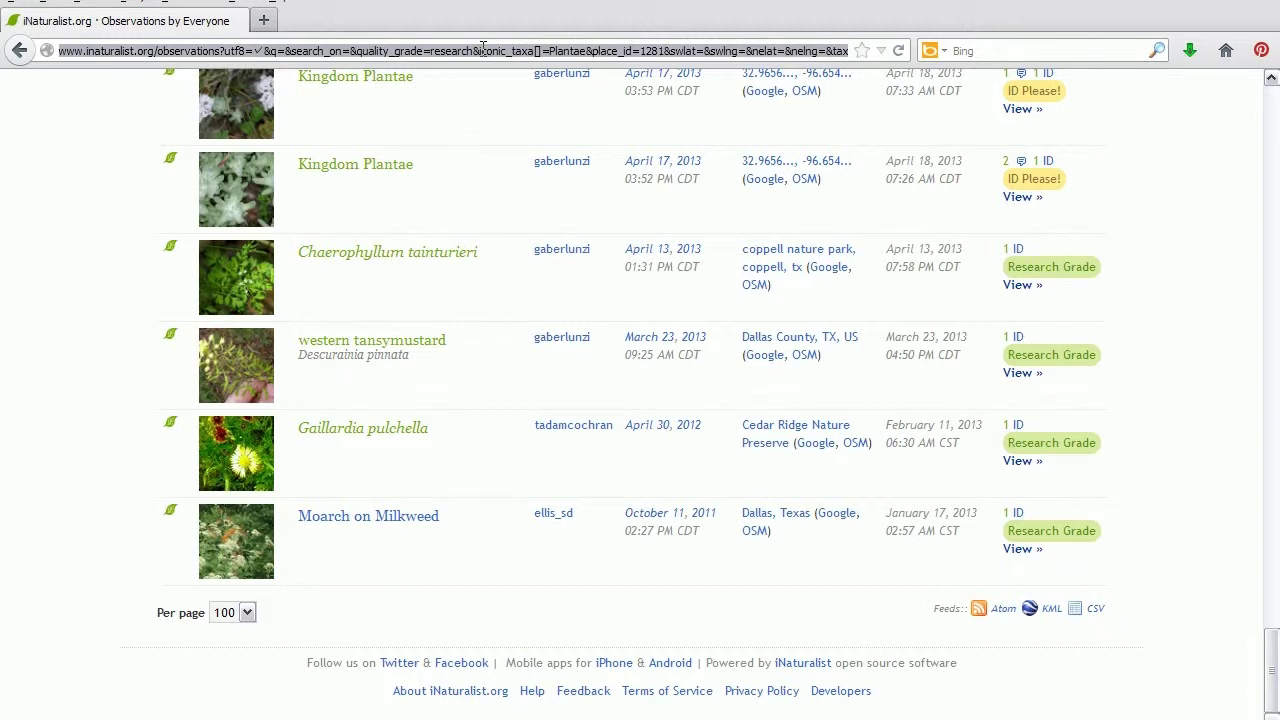
type("texasnature.net/")
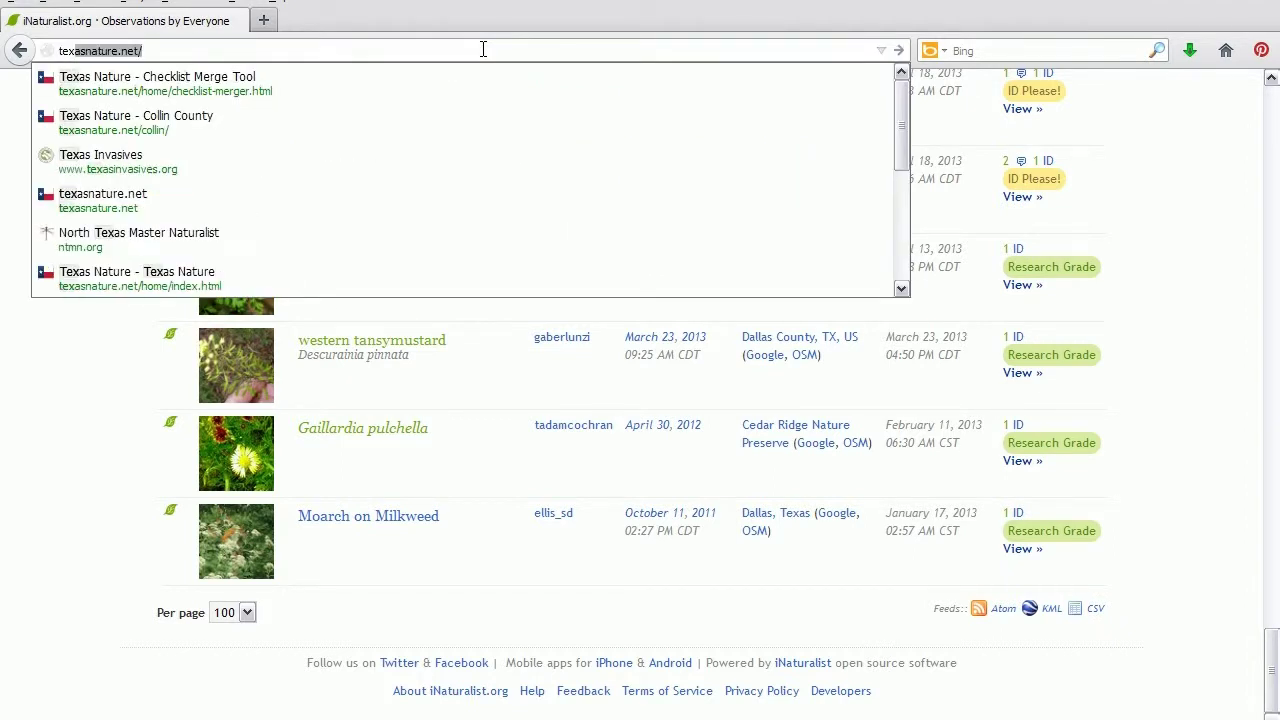
key("Return")
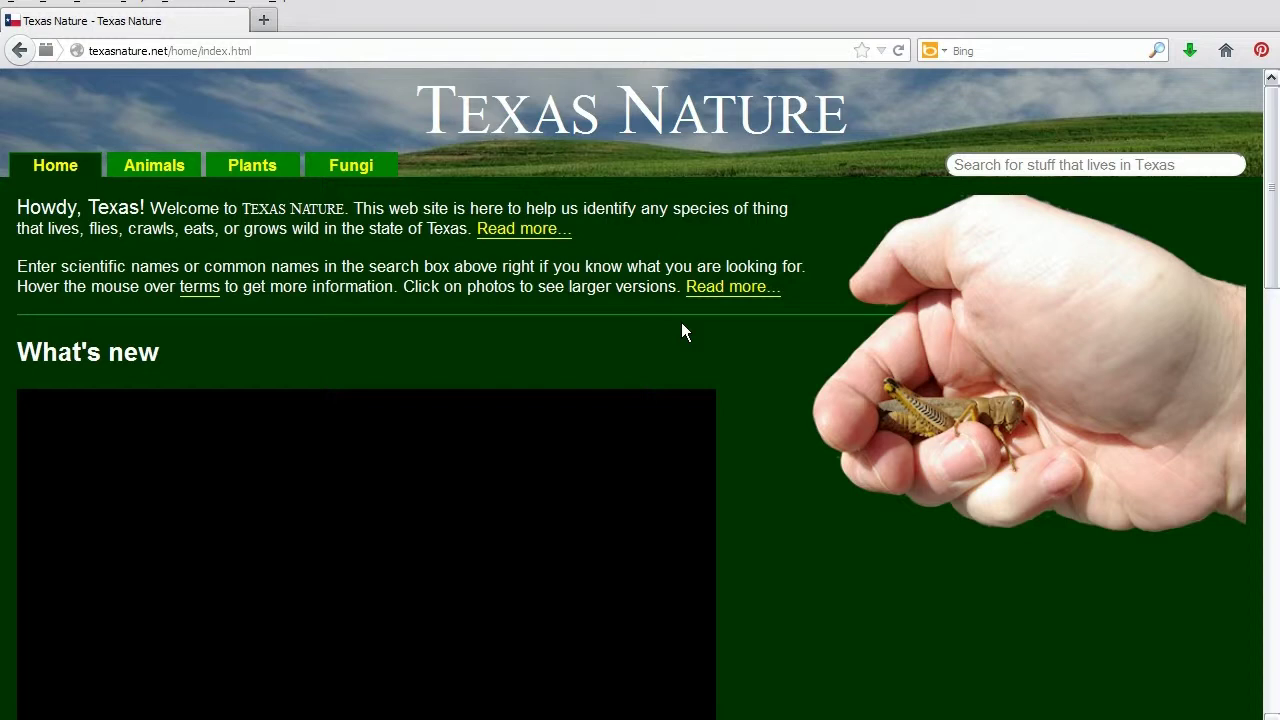
left_click(727, 288)
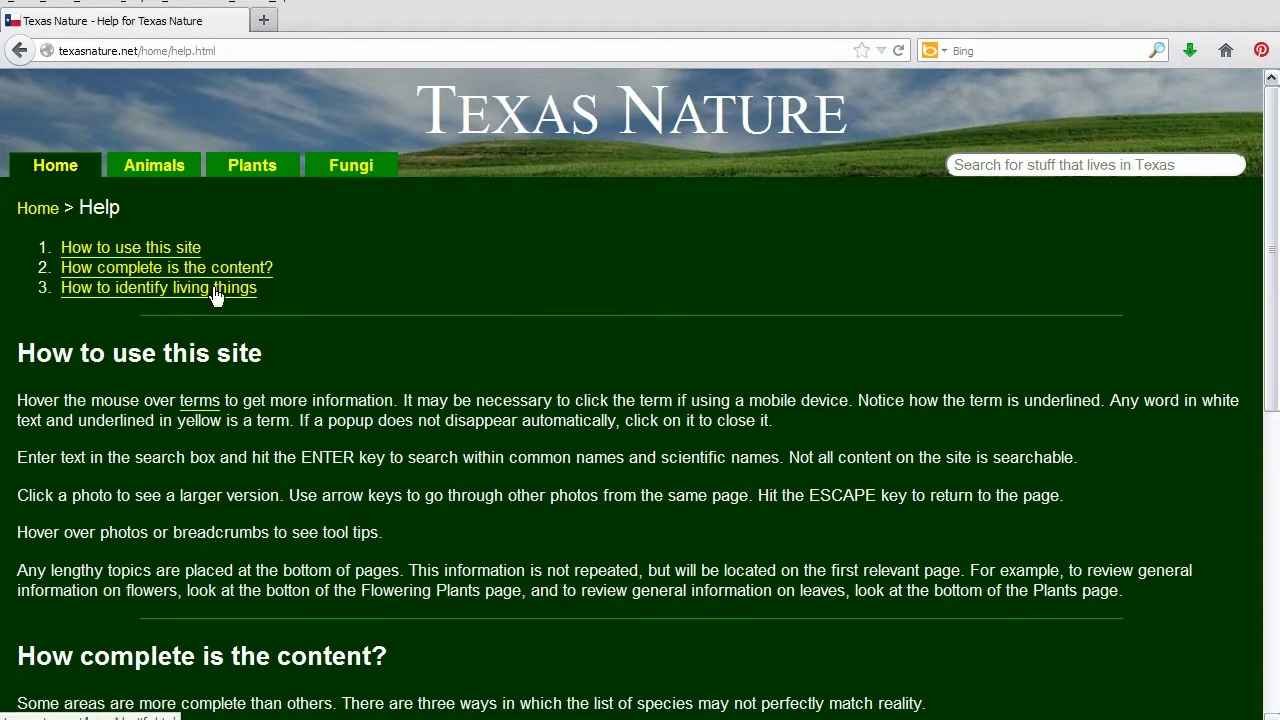
left_click(138, 290)
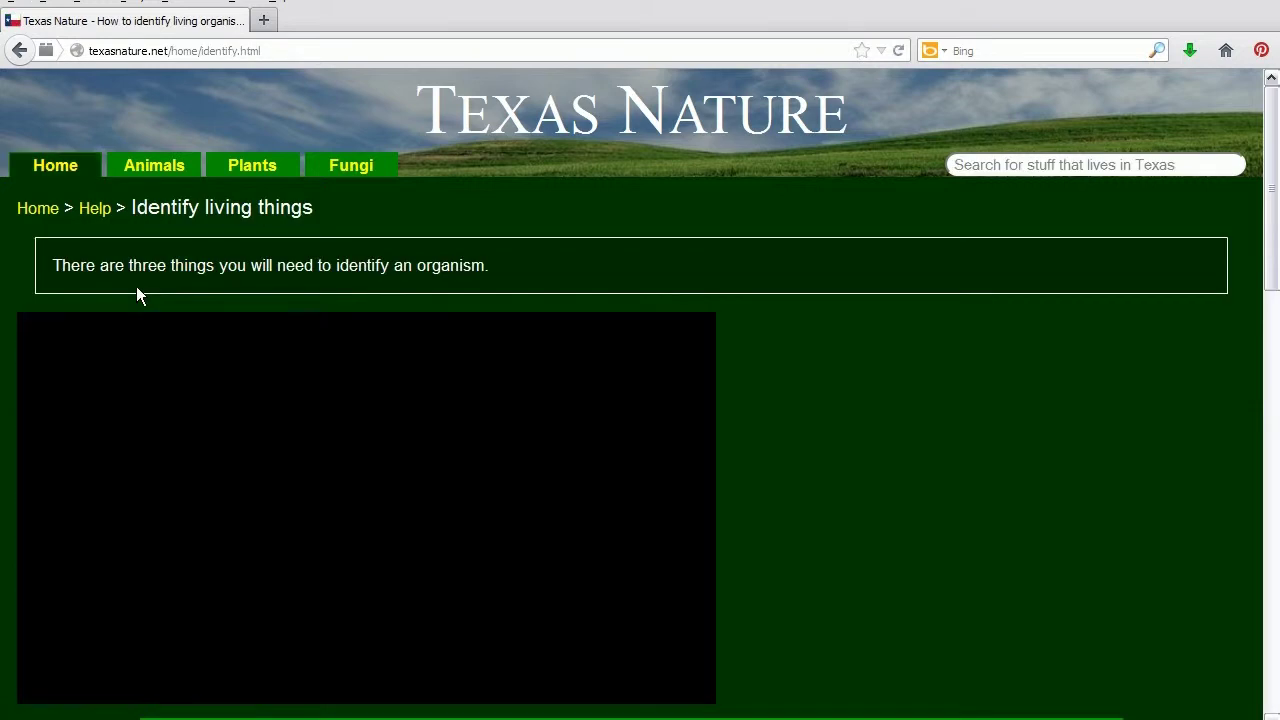
left_click_drag(1270, 210, 1265, 278)
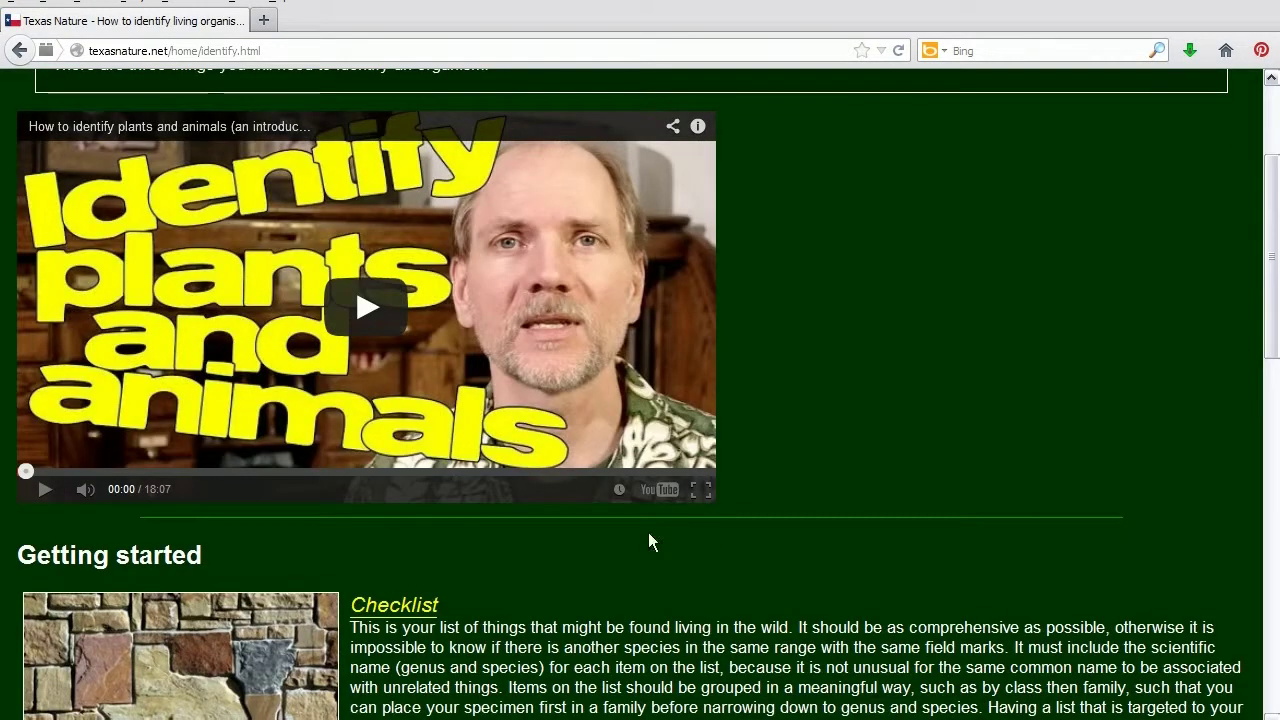
left_click(398, 610)
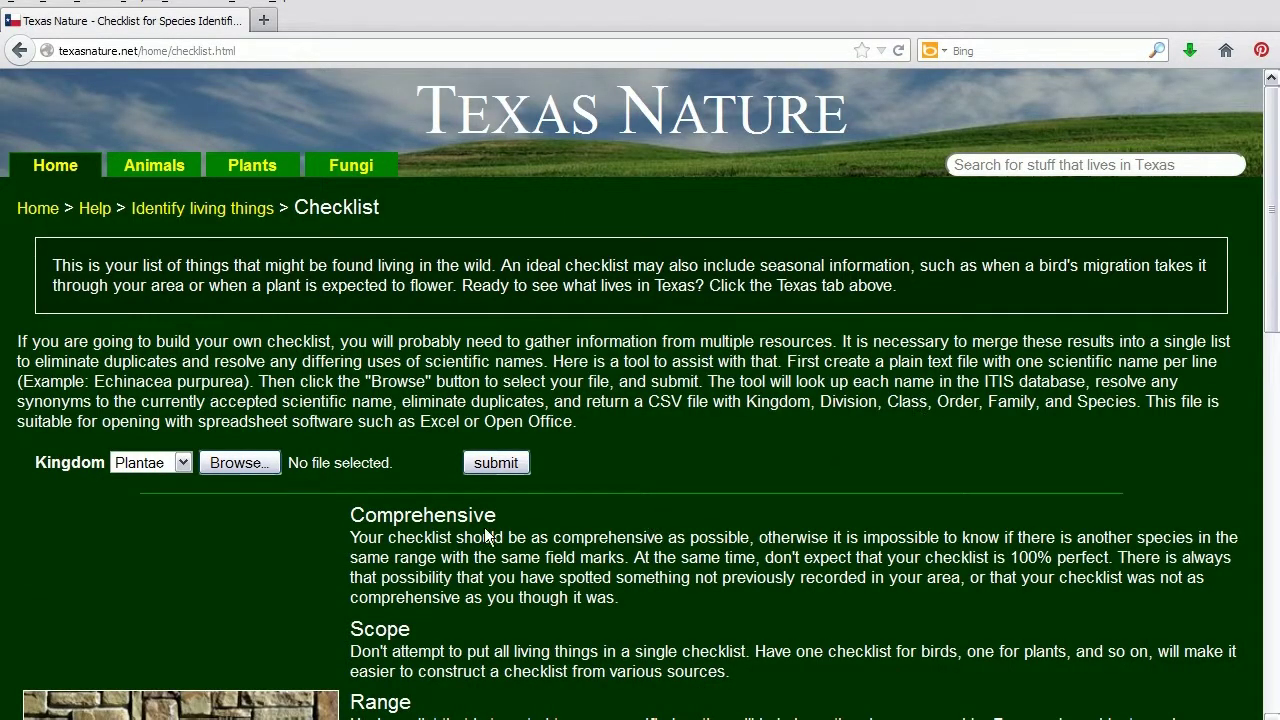
Keep Kingdom set to Plantae, choose plants.csv from the Desktop as the upload file, and submit.
left_click(184, 465)
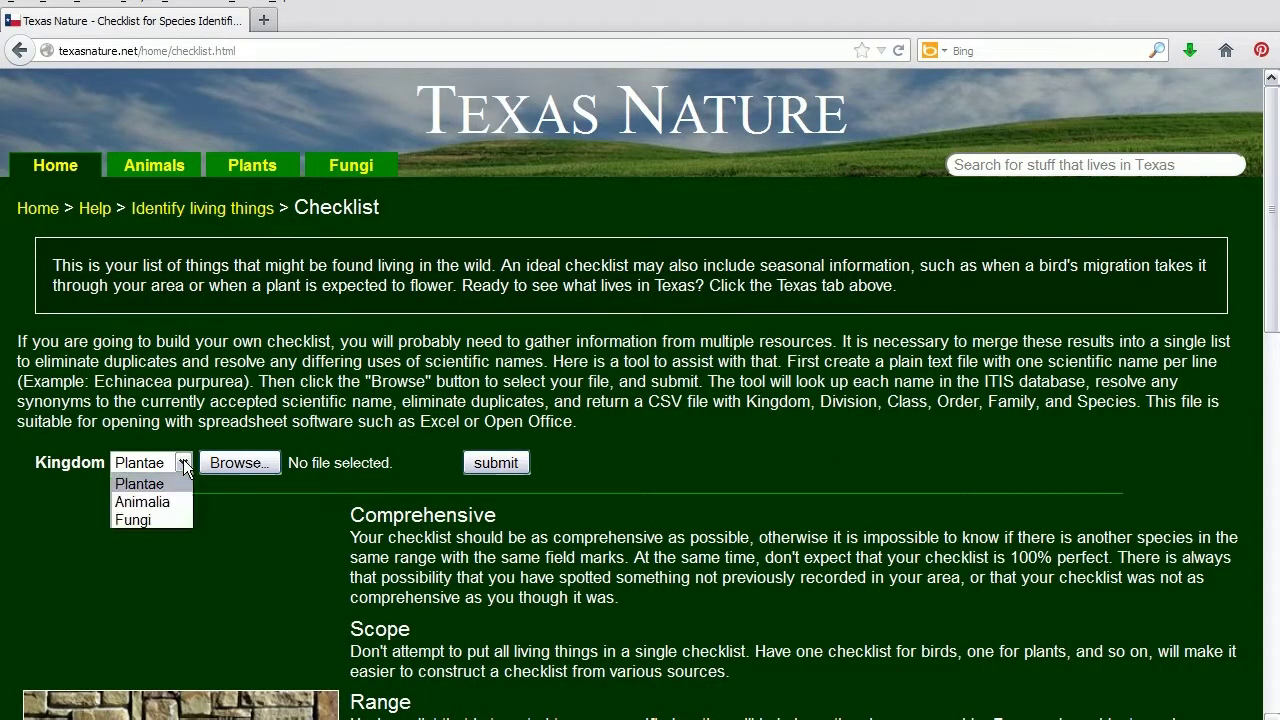
left_click(184, 465)
left_click(184, 465)
left_click(184, 465)
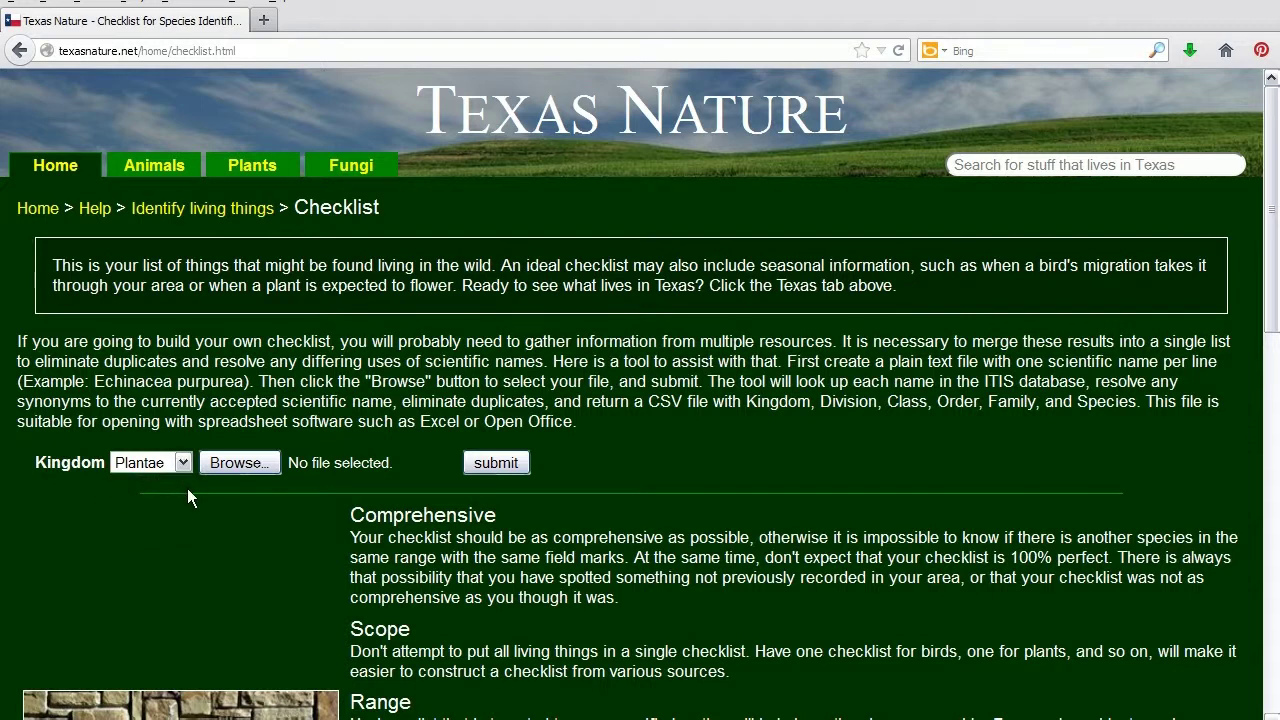
left_click(258, 463)
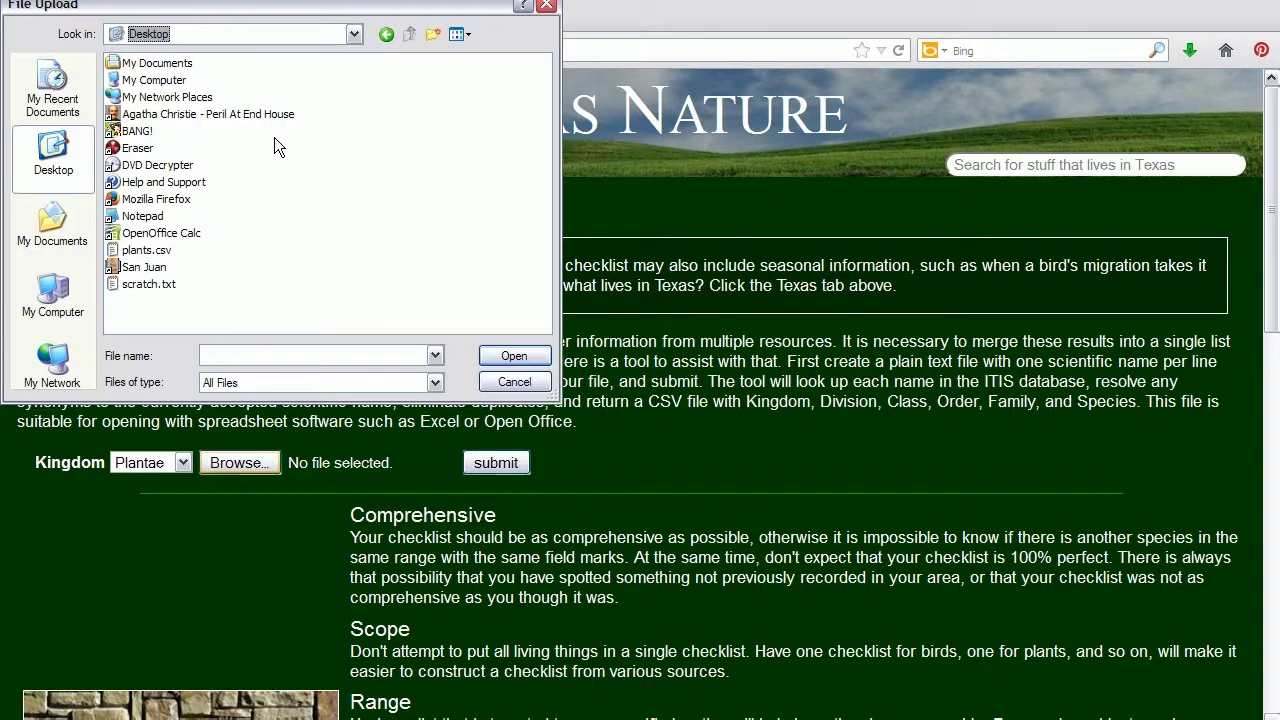
left_click(149, 252)
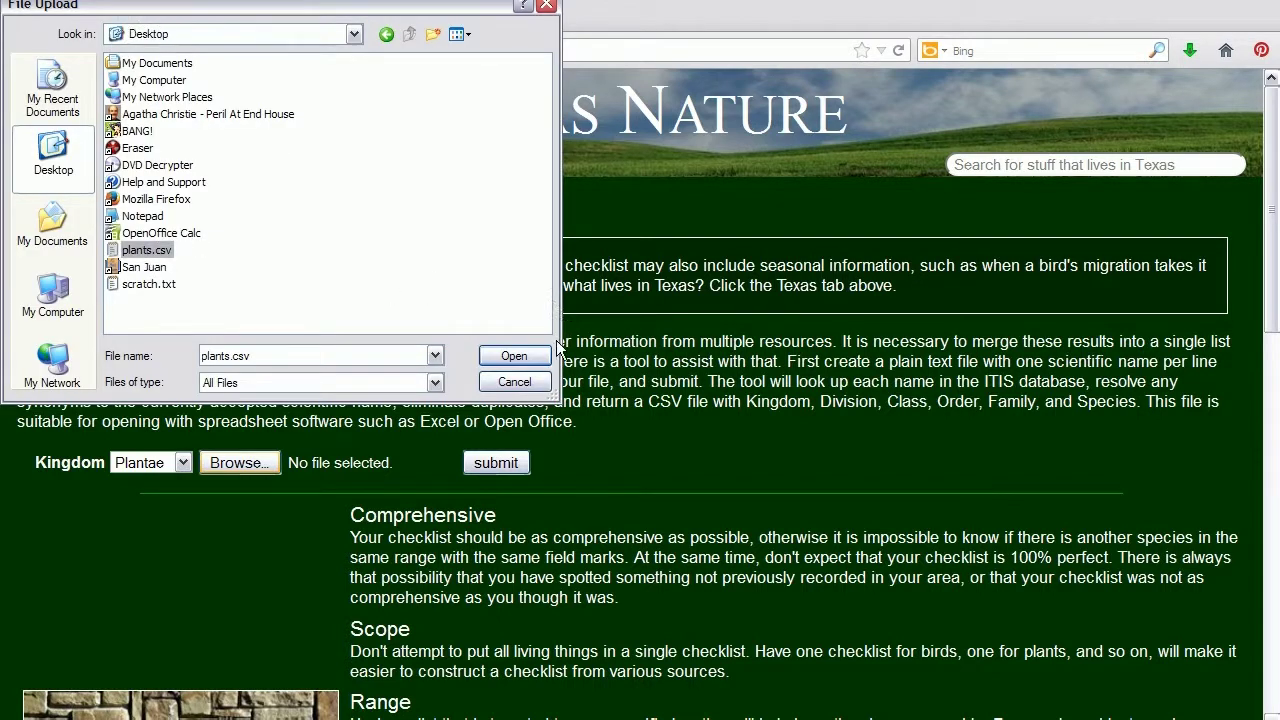
left_click(514, 357)
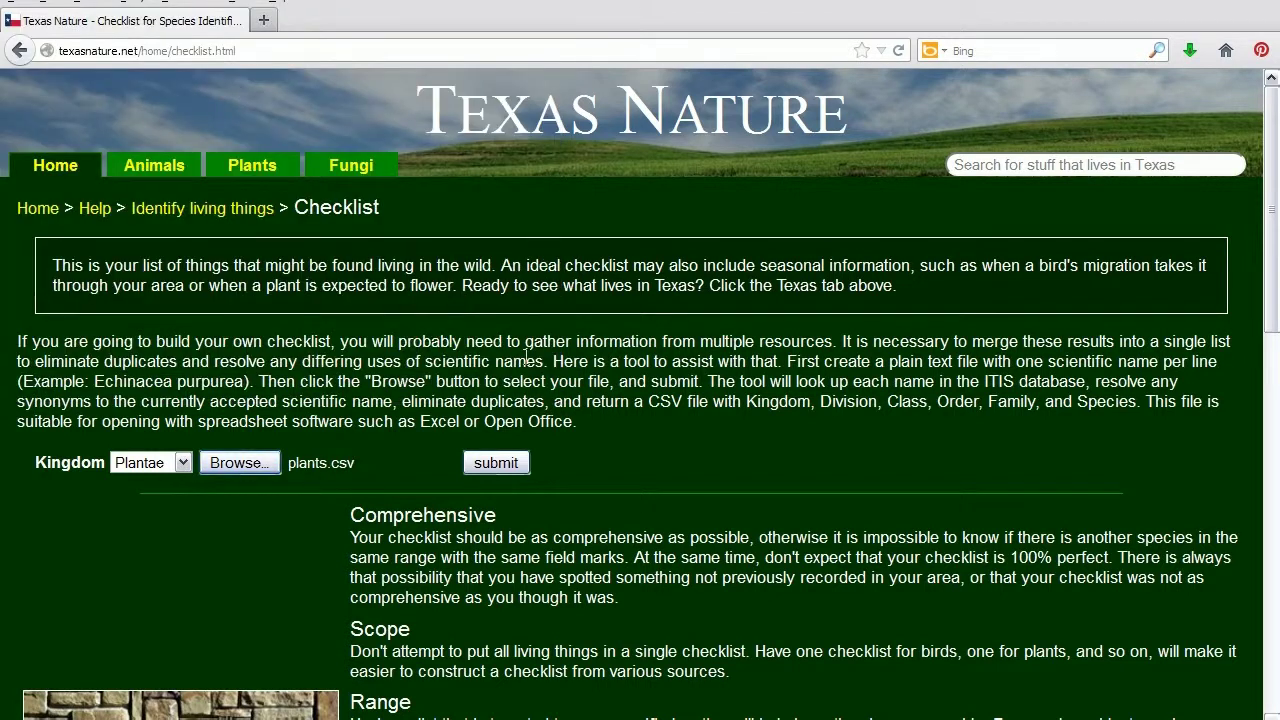
left_click(497, 463)
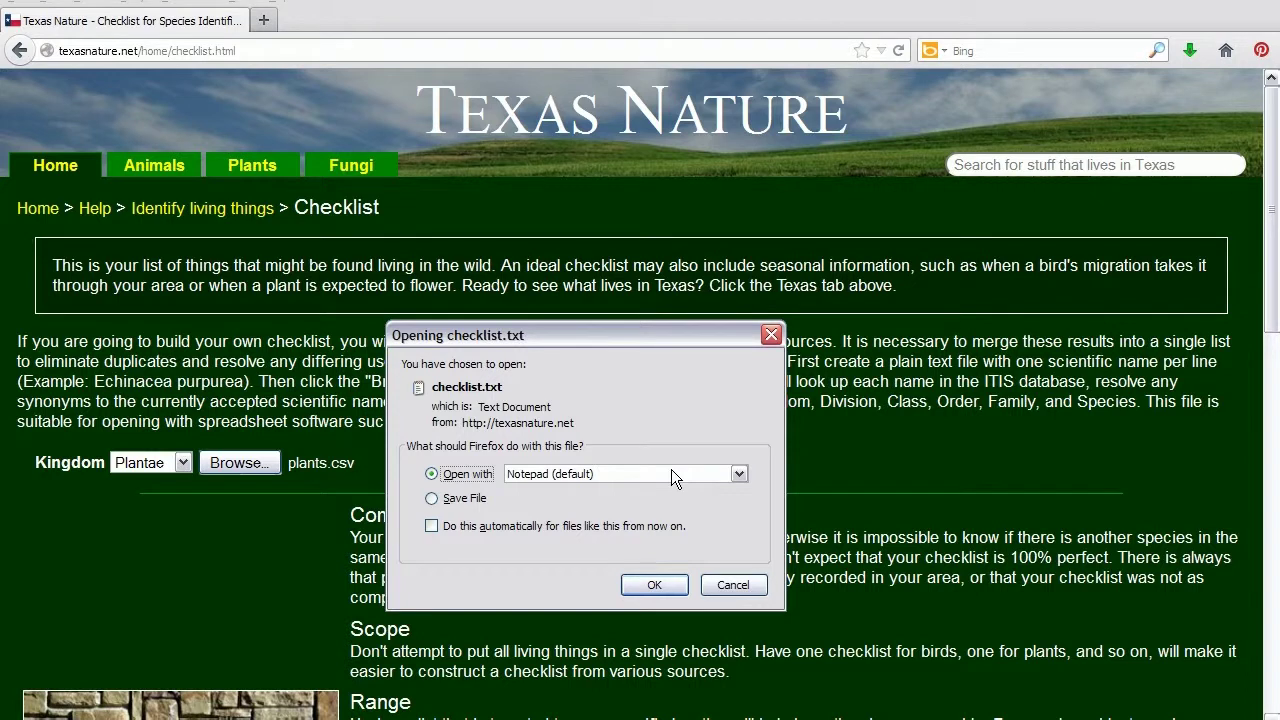
Save the returned checklist to the Desktop as Dallas County Plants.csv, then show the desktop.
left_click(478, 503)
left_click(654, 585)
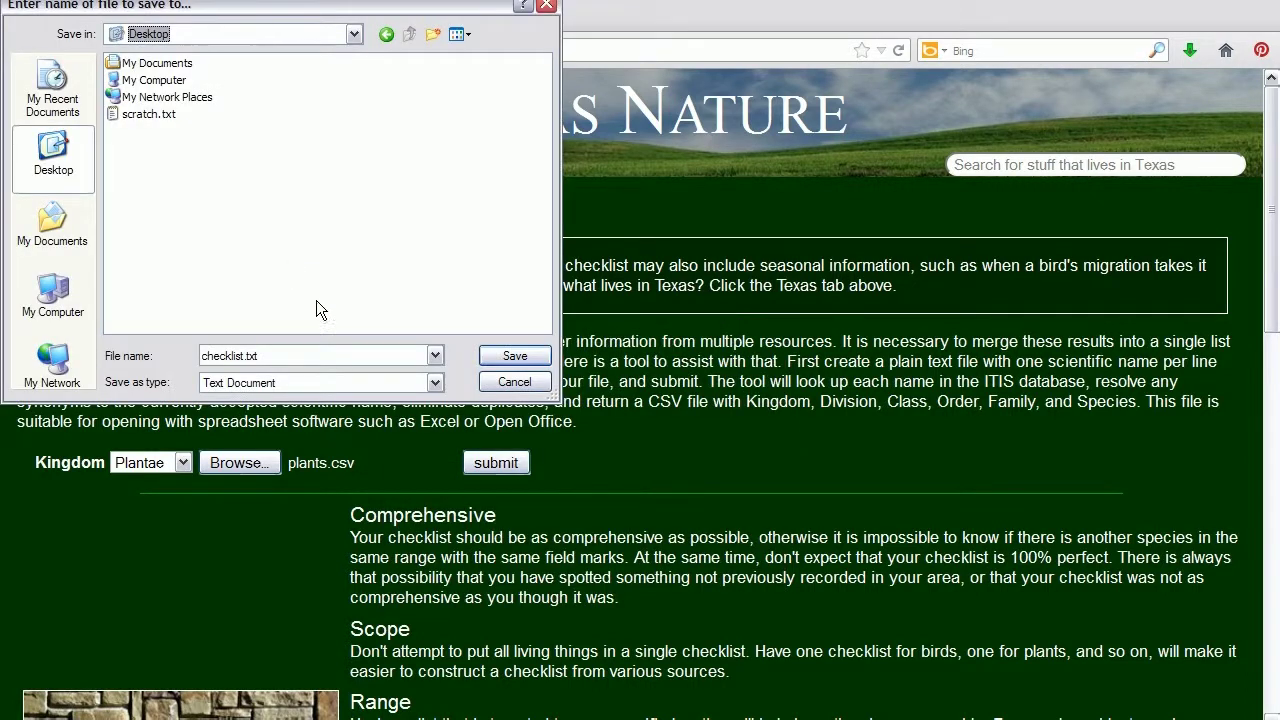
double_click(277, 356)
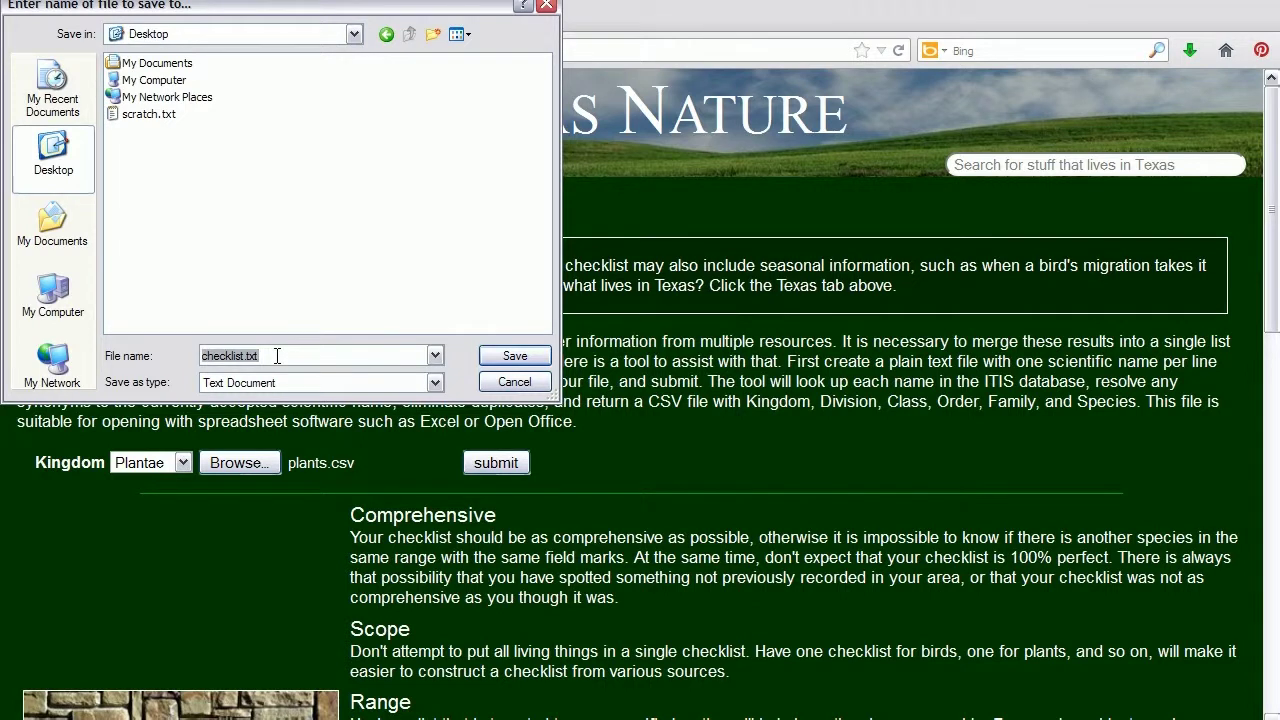
type("Dallas County Plant")
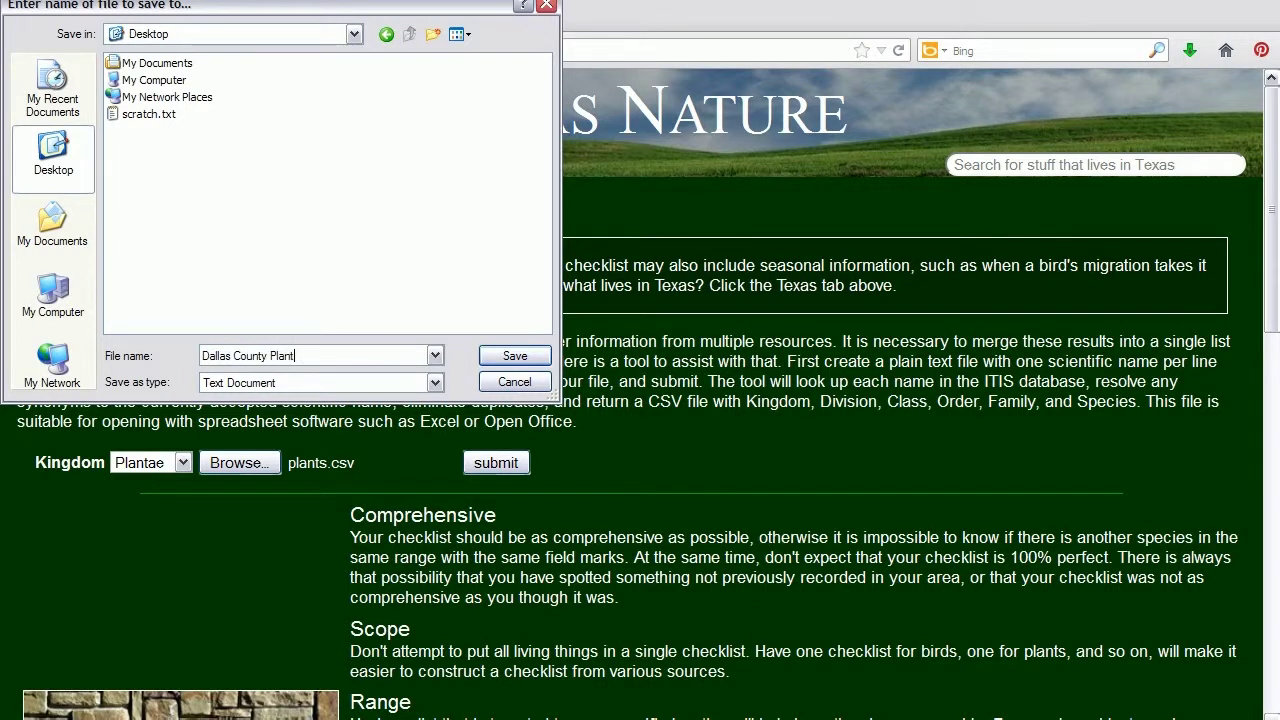
type("s.csv")
left_click(514, 357)
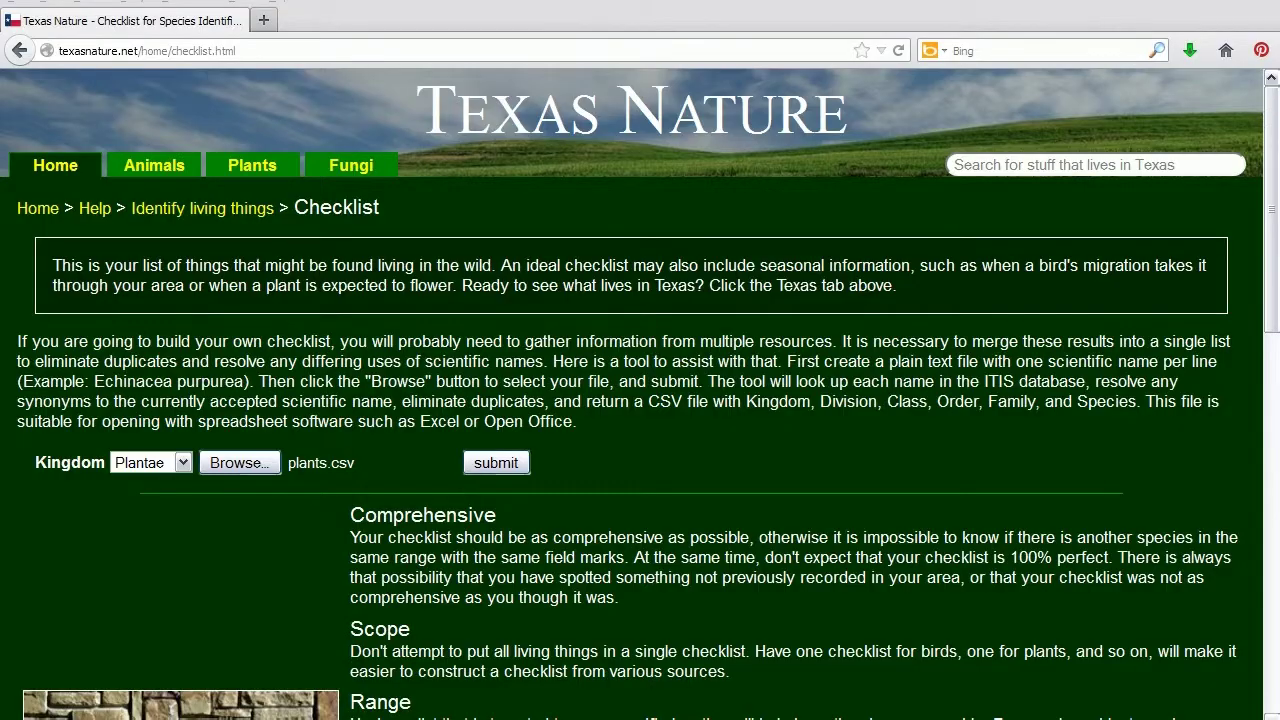
key("super+d")
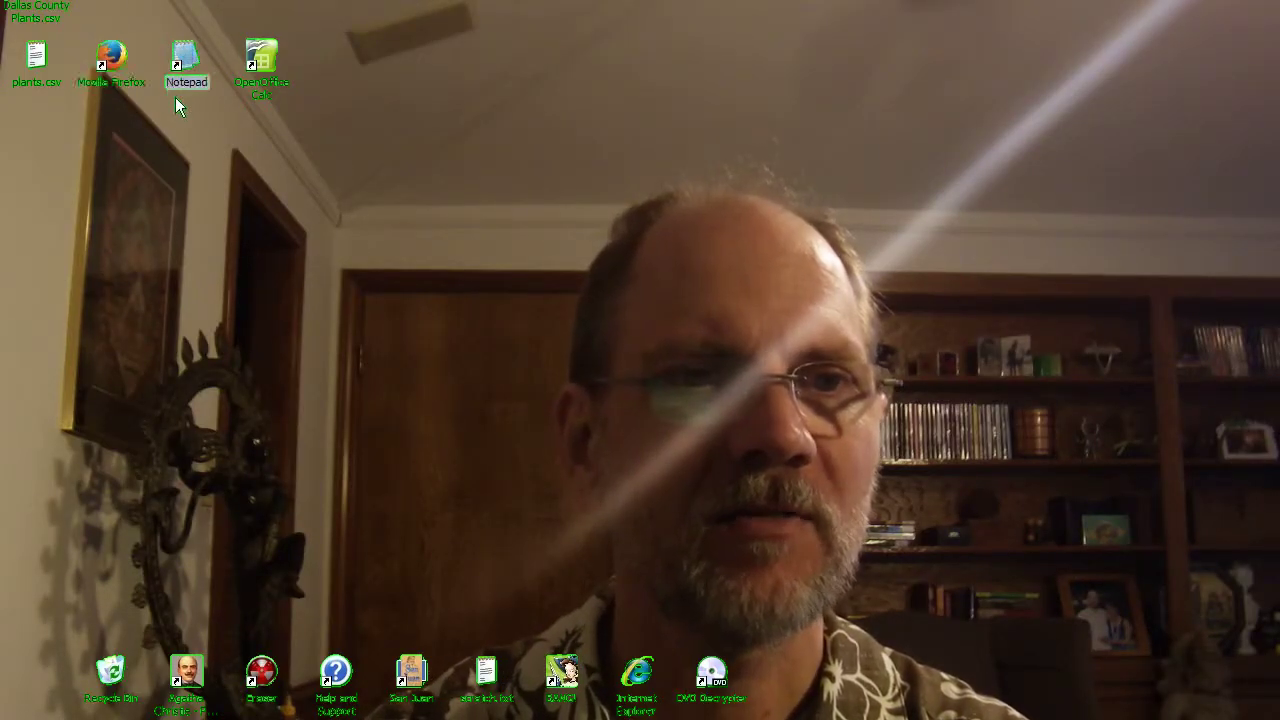
Move the Dallas County Plants.csv icon below Notepad and launch OpenOffice Calc.
left_click_drag(36, 10, 186, 145)
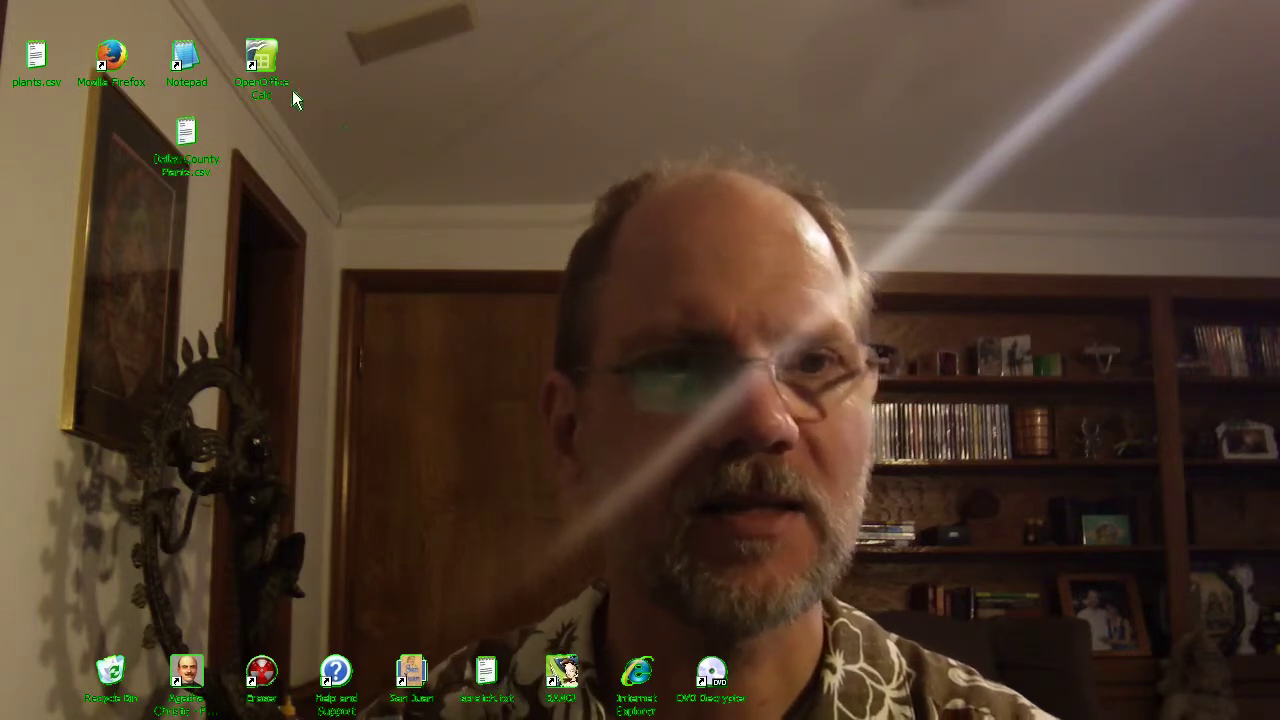
left_click(264, 62)
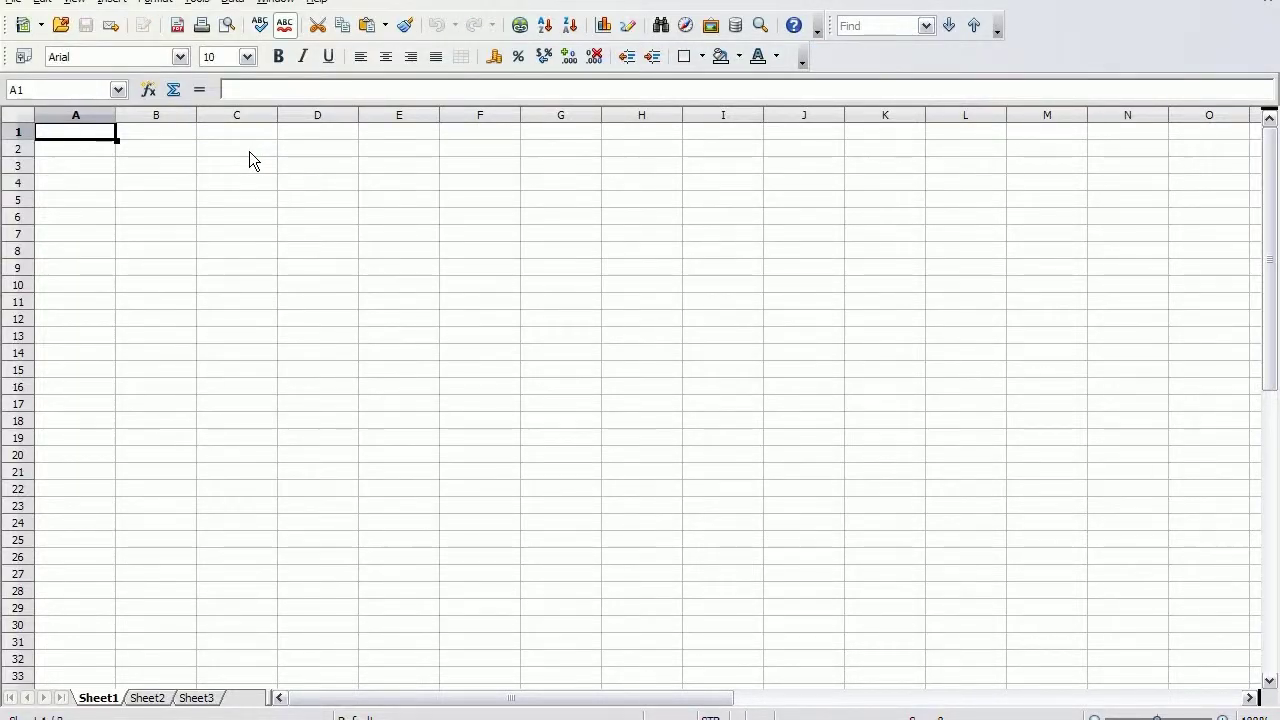
Open Dallas County Plants.csv from the Desktop, importing it with Comma as separator.
left_click(14, 2)
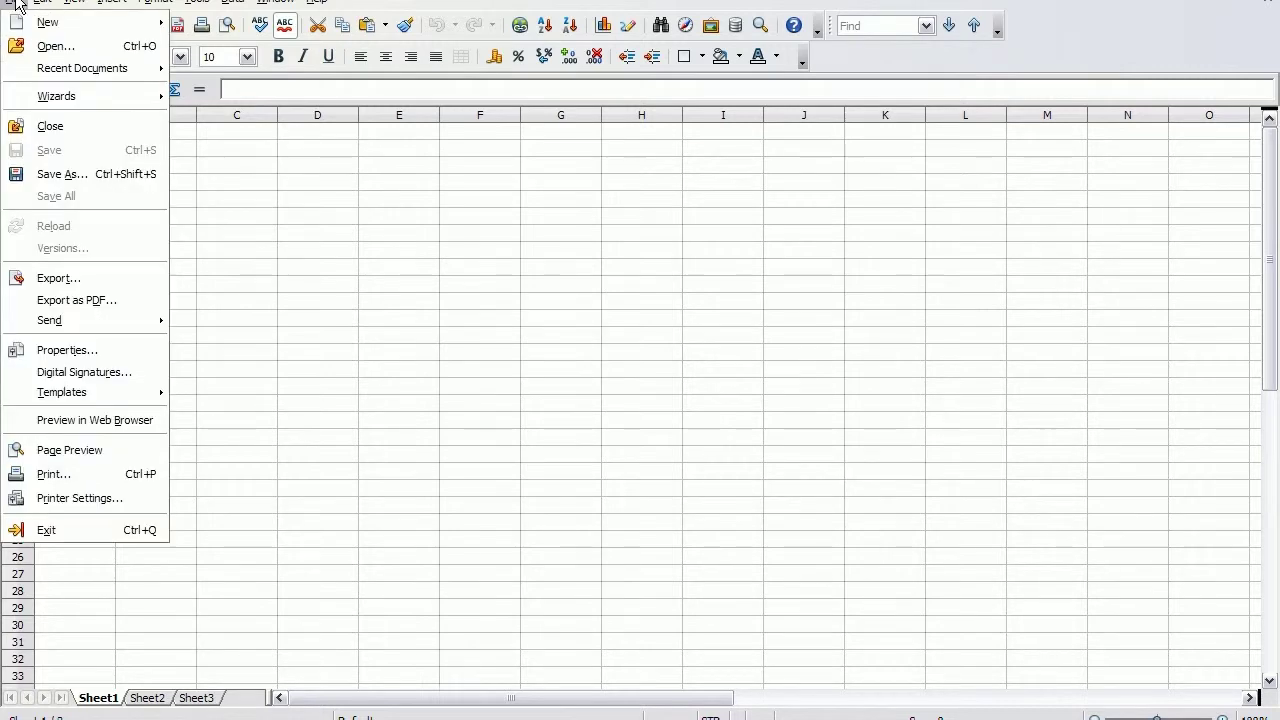
left_click(46, 46)
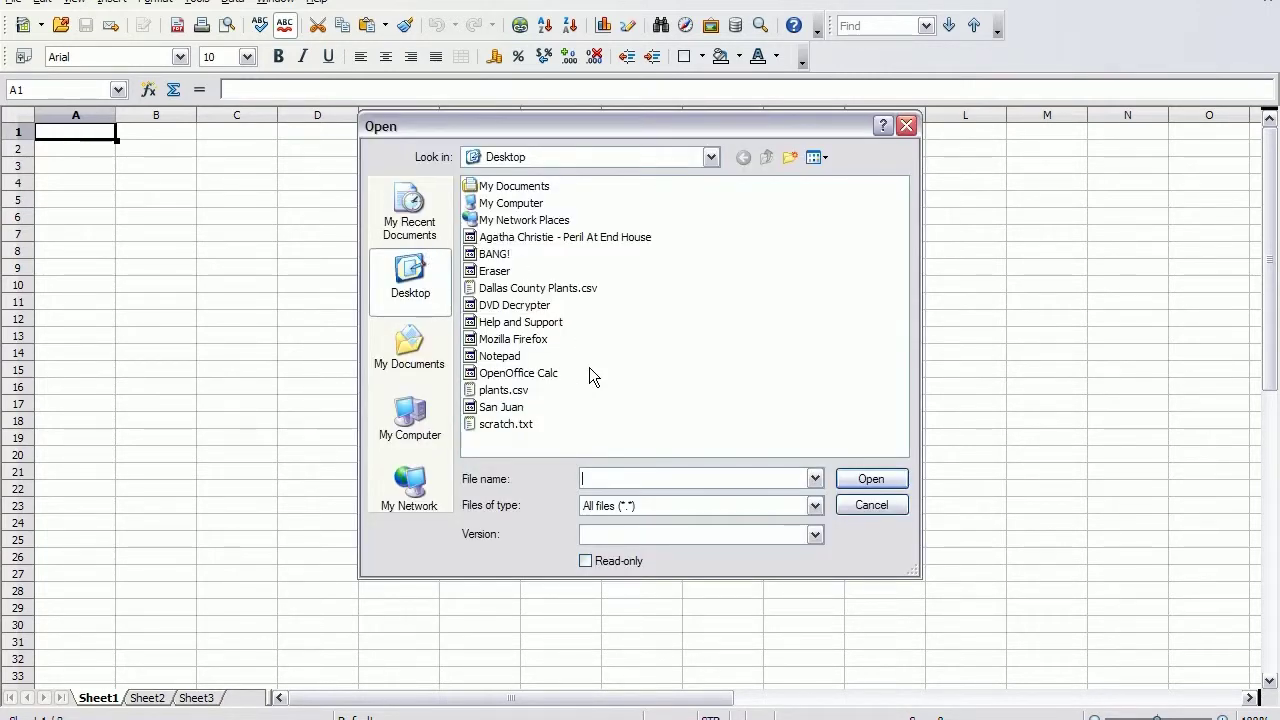
left_click(588, 291)
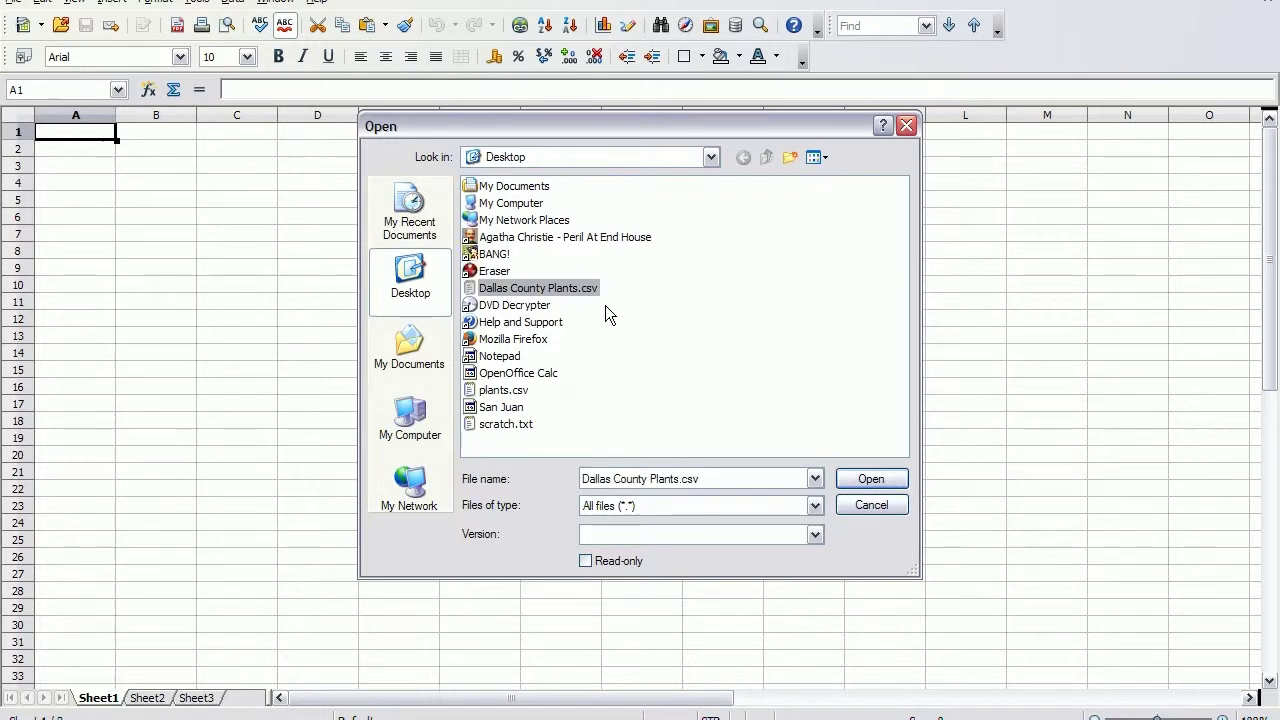
left_click(871, 479)
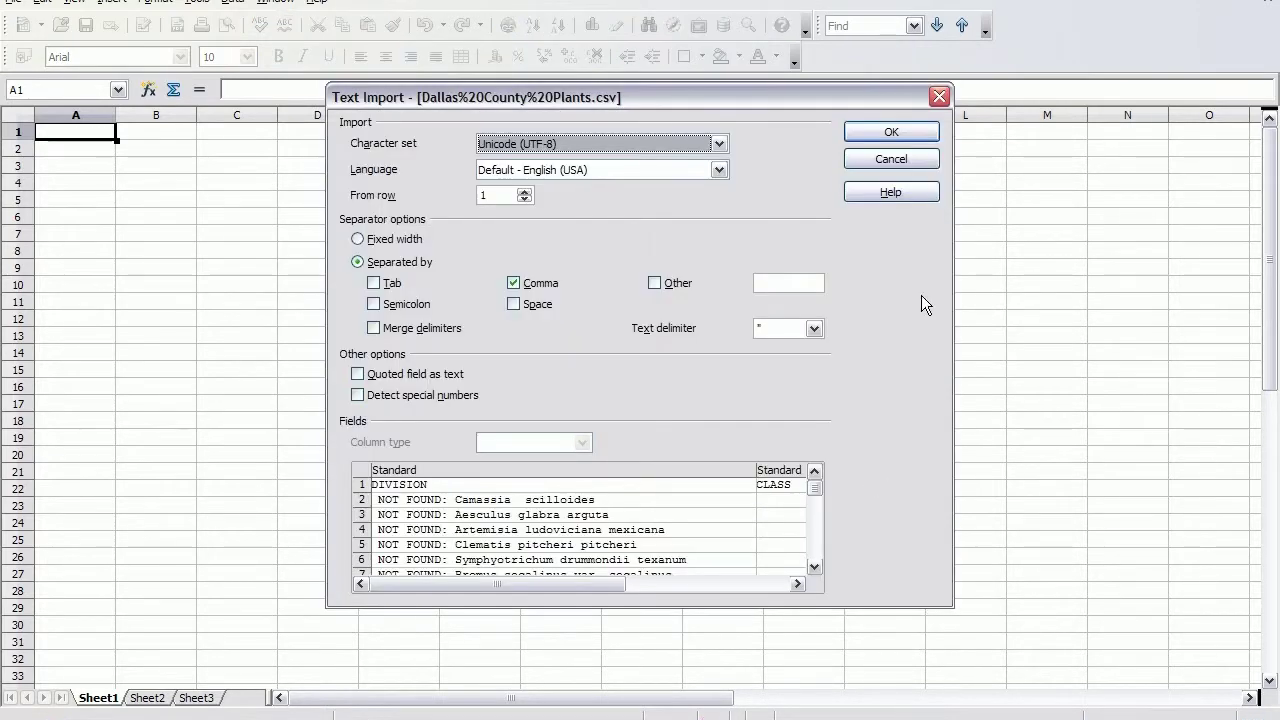
left_click(906, 130)
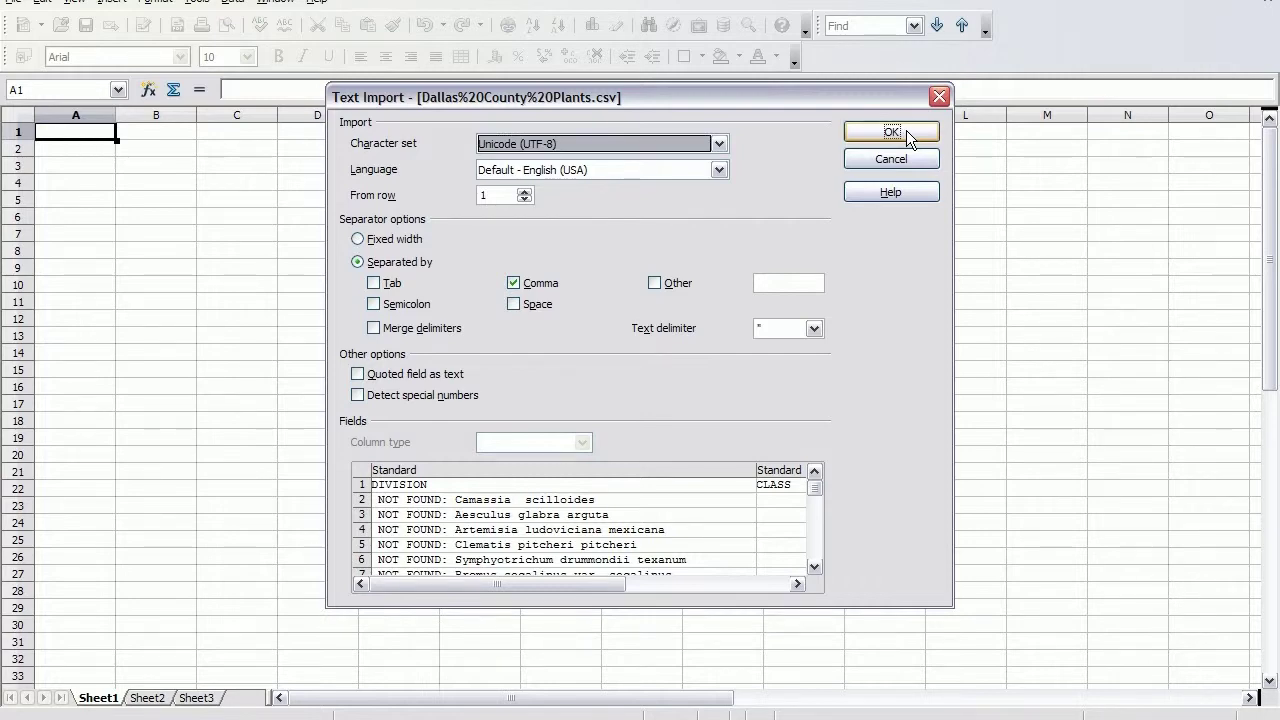
left_click(891, 132)
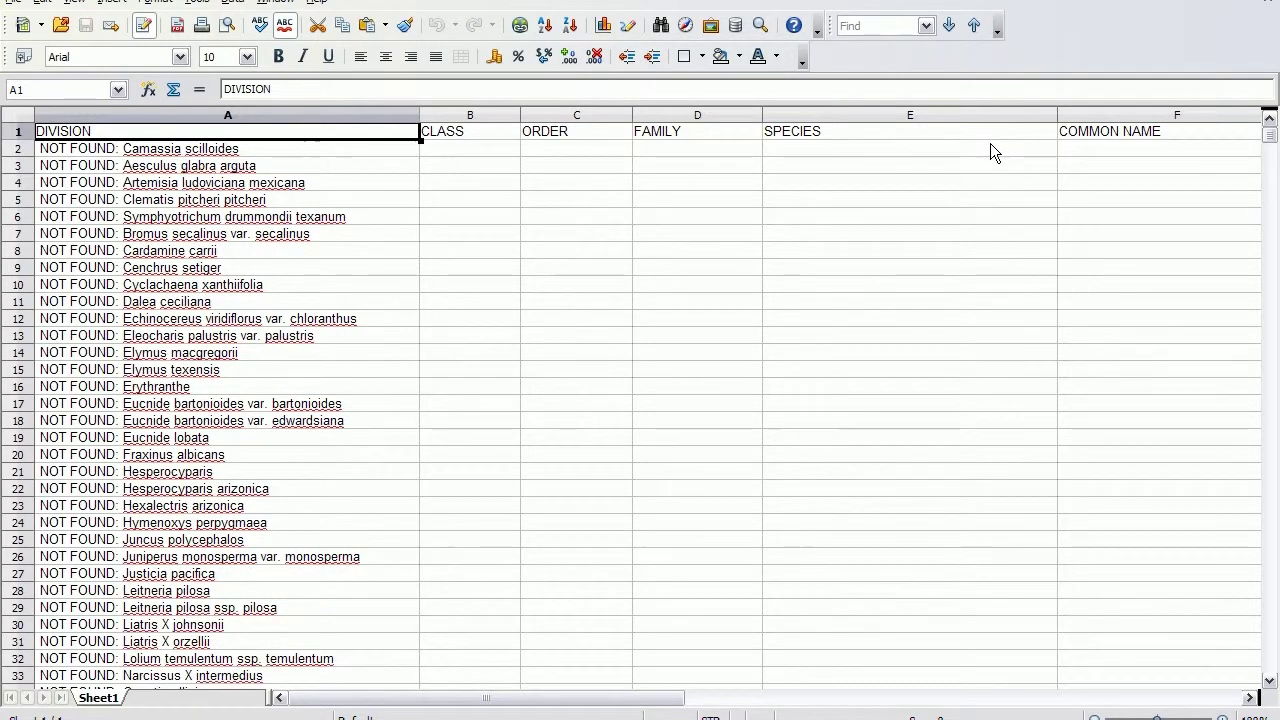
left_click(385, 349)
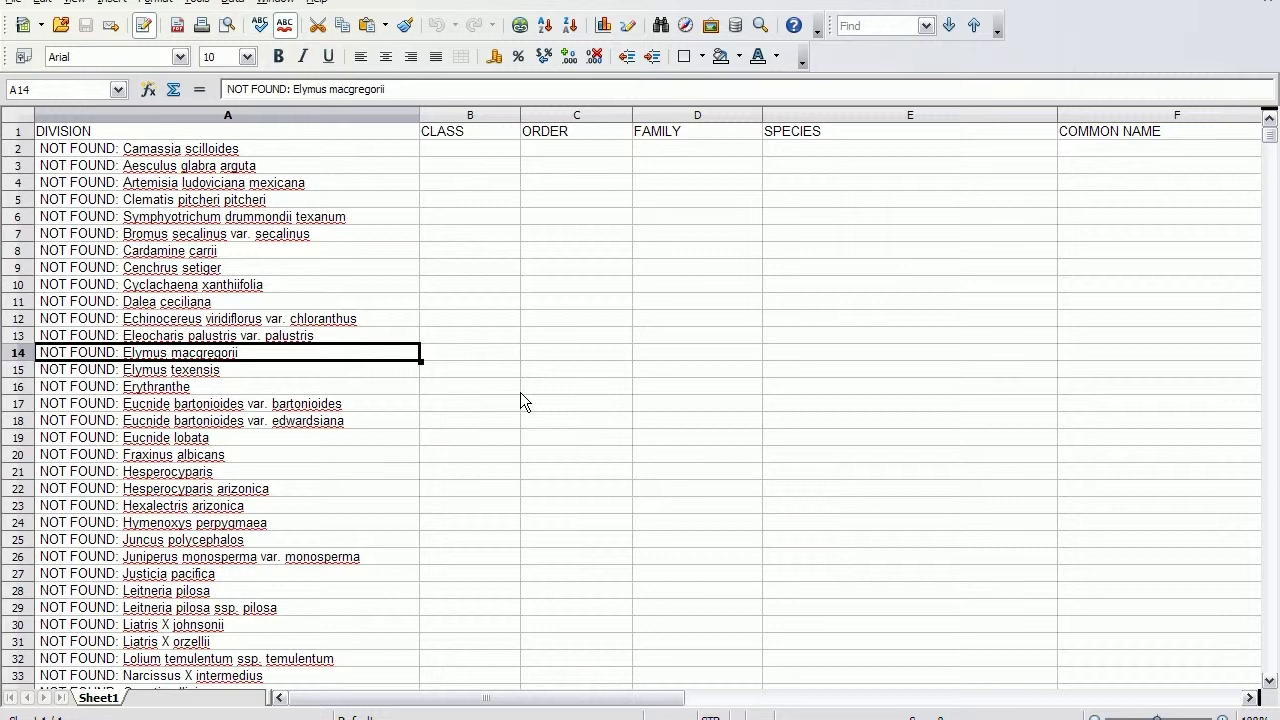
key("Down")
key("Down")
key("Down")
key("Down")
key("Down")
key("Down")
key("Down")
key("Down")
key("Down")
key("Down")
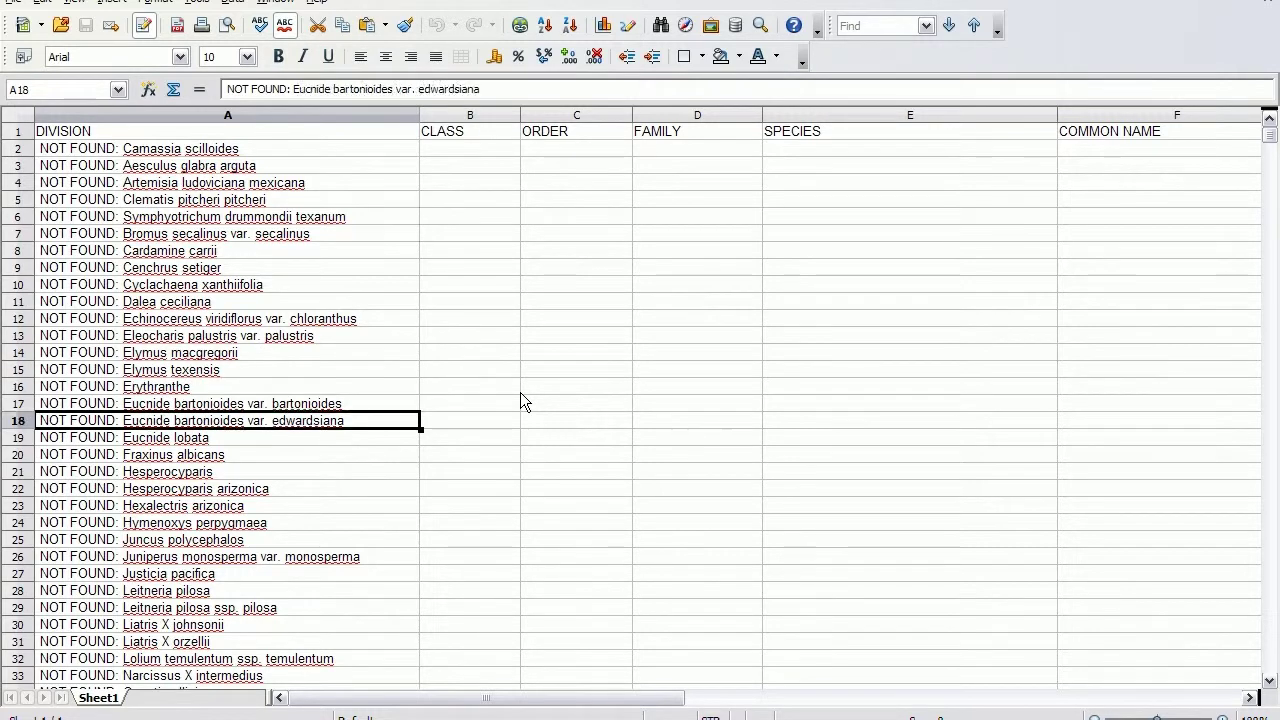
key("Down")
key("Down")
key("Down")
key("Down")
key("Down")
key("Down")
key("Down")
key("Down")
key("Down")
key("Down")
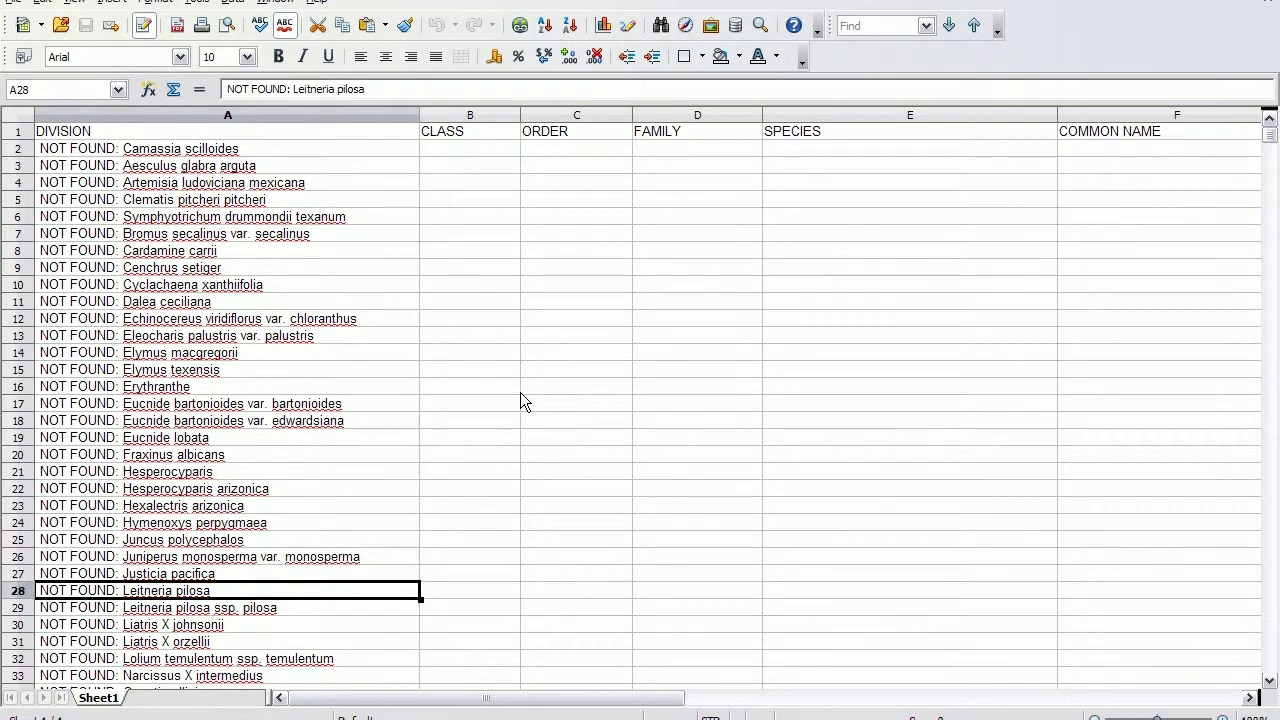
key("Down")
key("Down")
key("Down")
key("Down")
key("Down")
key("Down")
key("Down")
key("Down")
key("Down")
key("Down")
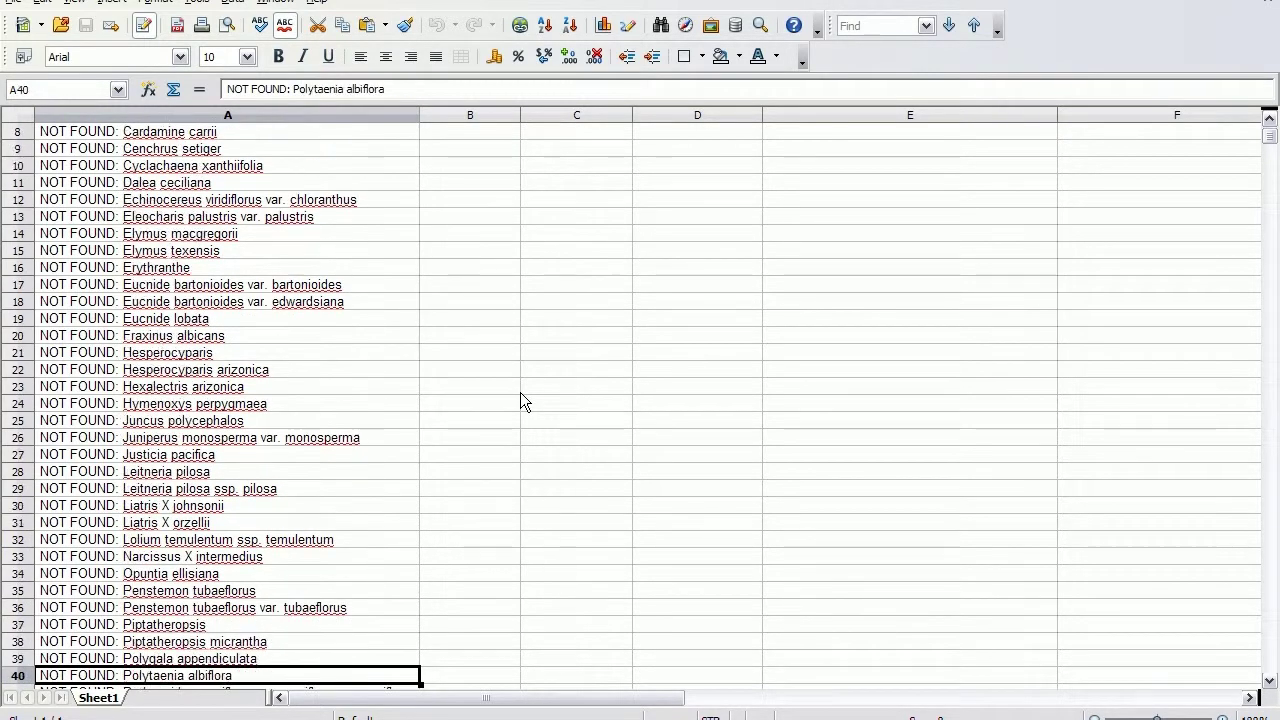
key("Down")
key("Down")
key("Down")
key("Down")
key("Down")
key("Down")
key("Down")
key("Down")
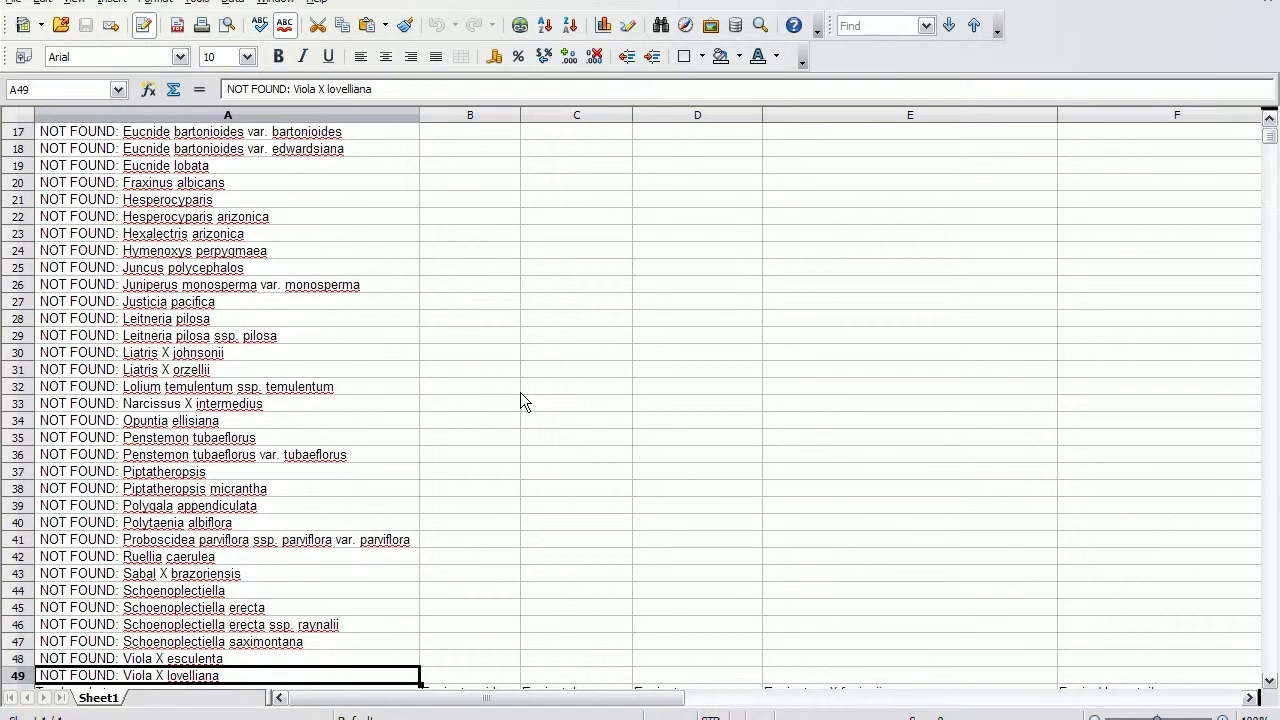
key("Down")
key("Up")
key("Up")
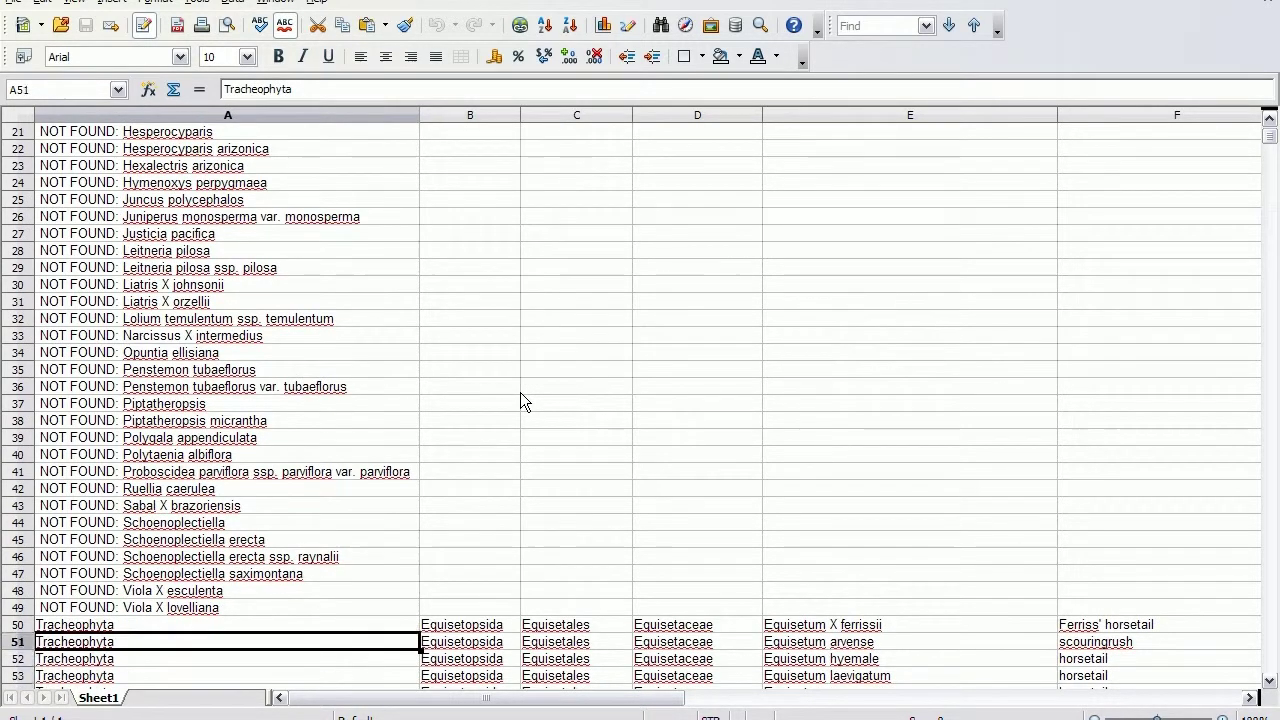
key("Up")
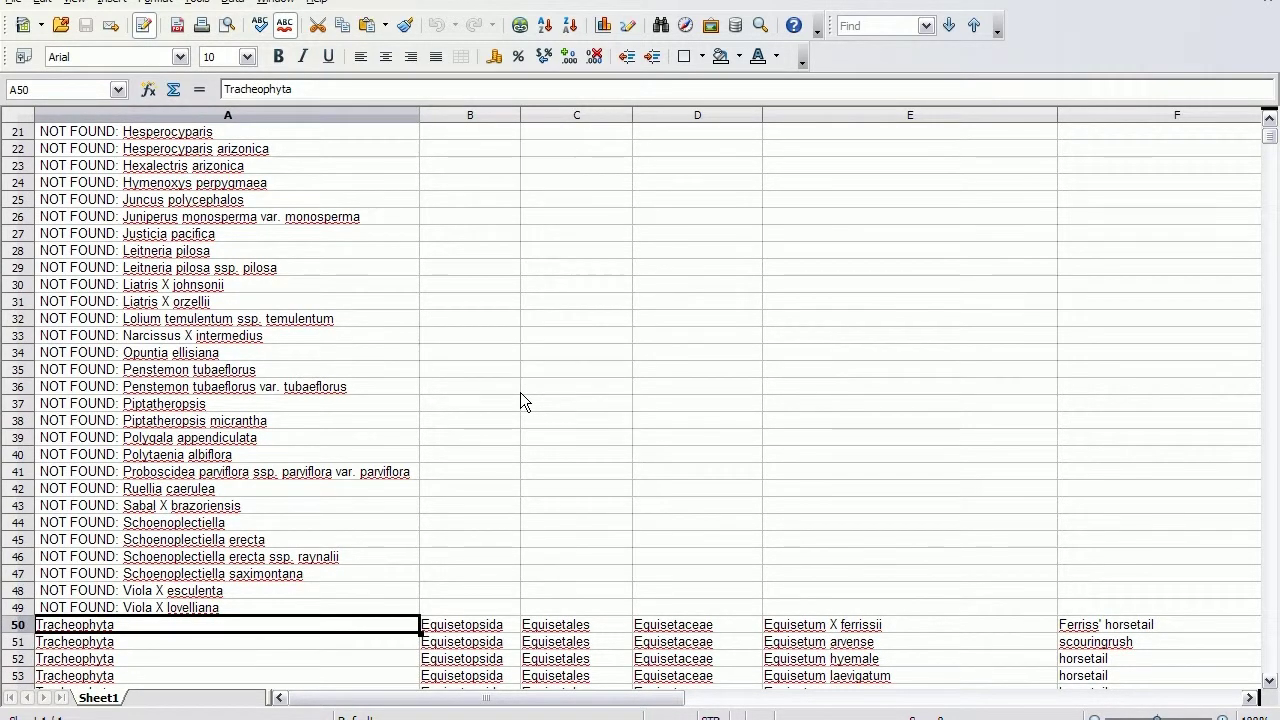
key("Down")
key("Down")
key("Down")
key("Down")
key("Down")
key("Down")
key("Down")
key("Down")
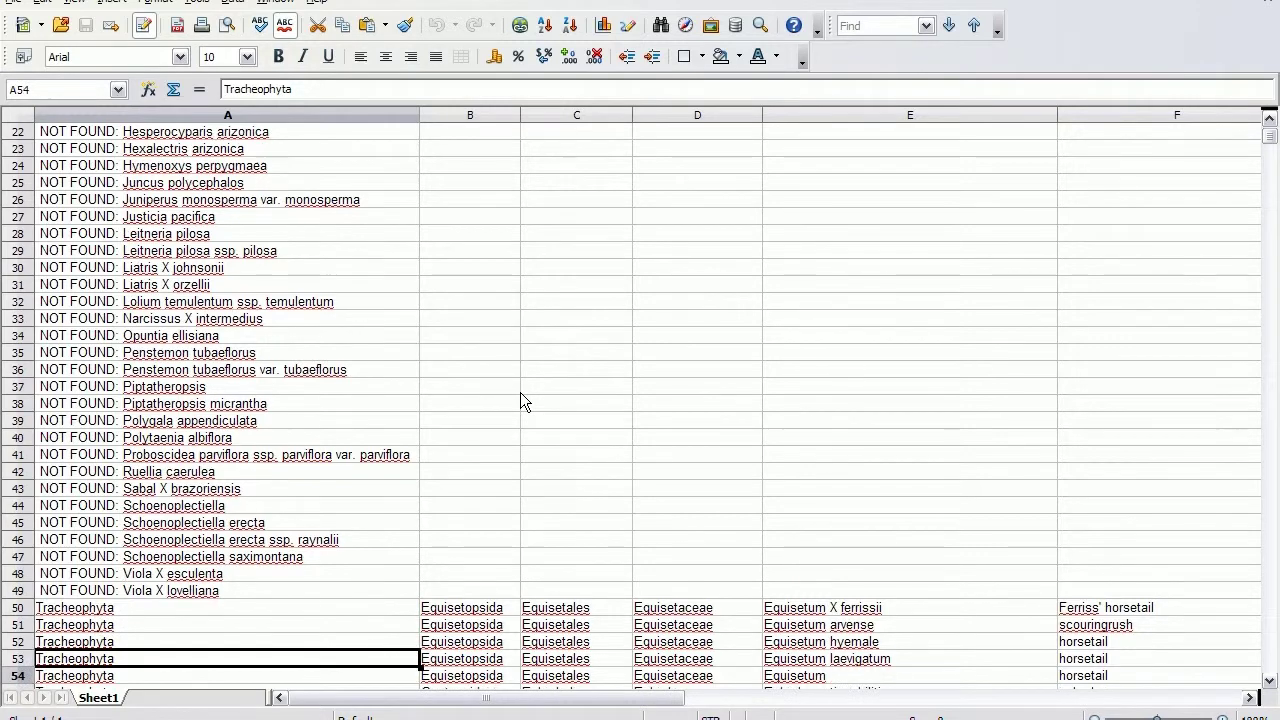
key("Down")
key("Down")
key("Down")
key("Down")
key("Down")
key("Down")
key("Down")
key("Down")
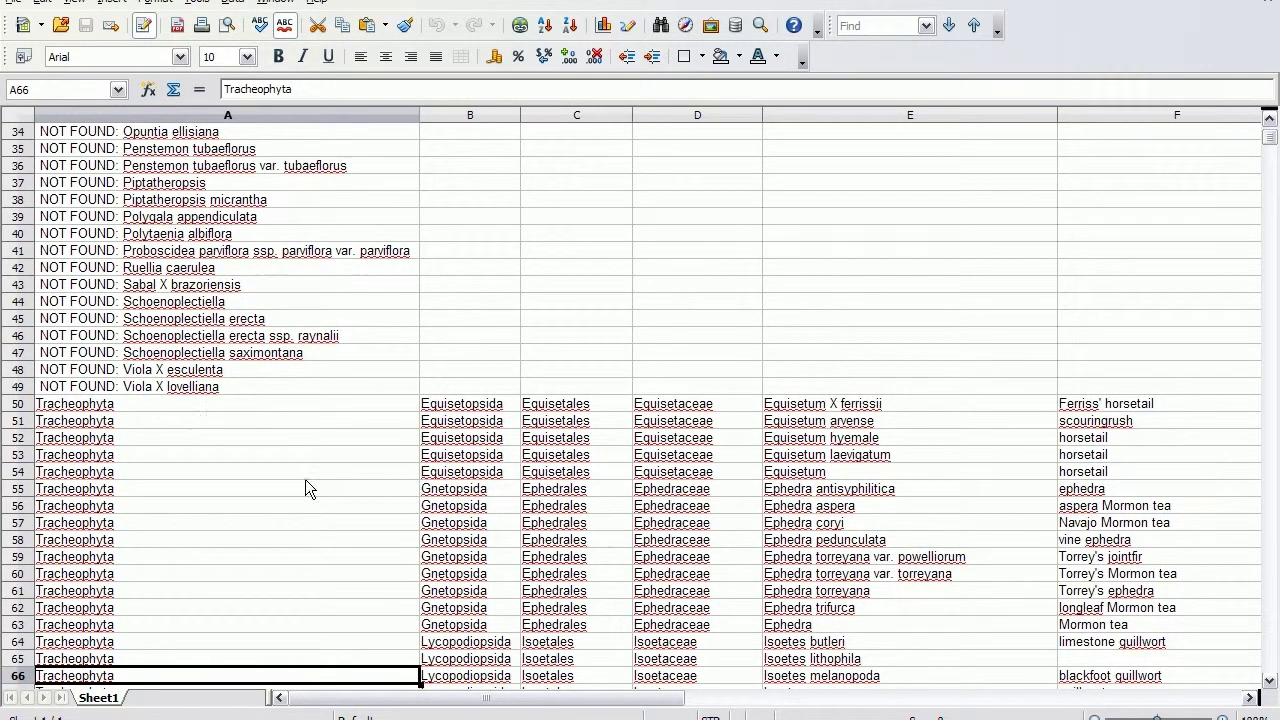
key("Down")
key("Down")
key("Down")
key("Down")
key("Down")
key("Down")
key("Down")
key("Down")
key("Down")
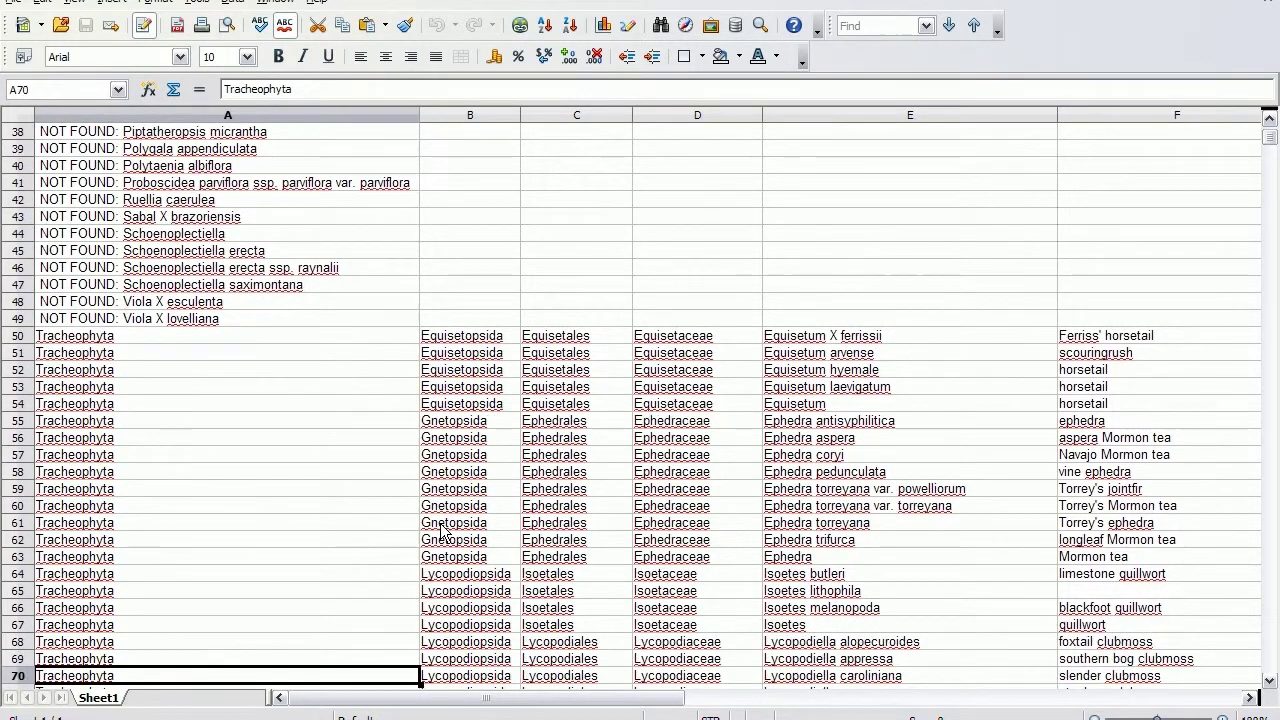
key("Down")
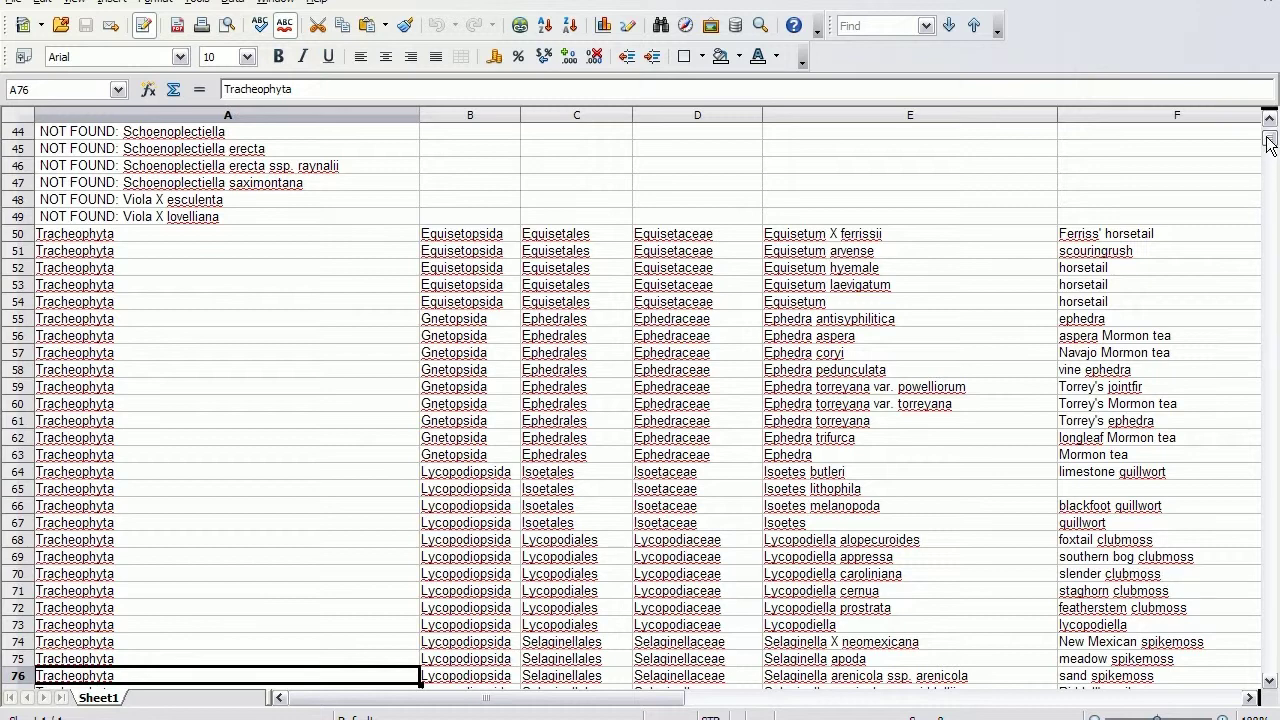
scroll(1260, 134, "up", 14)
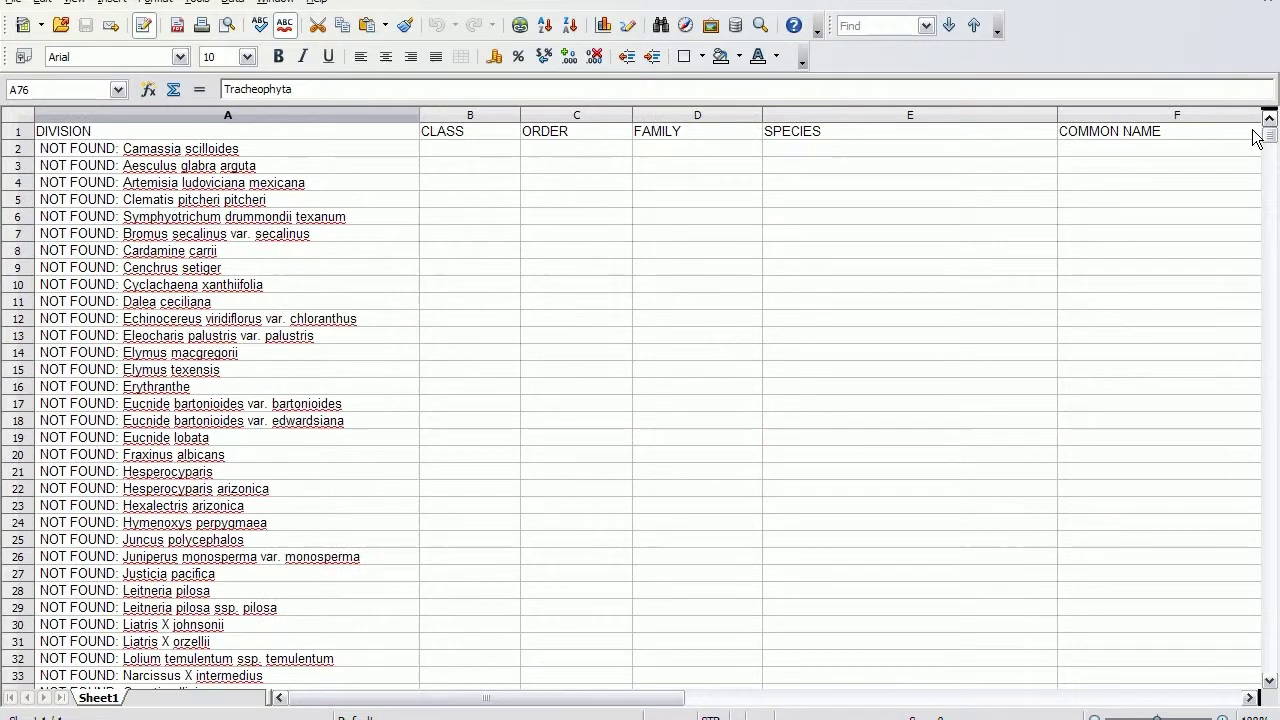
left_click(592, 115)
right_click(592, 115)
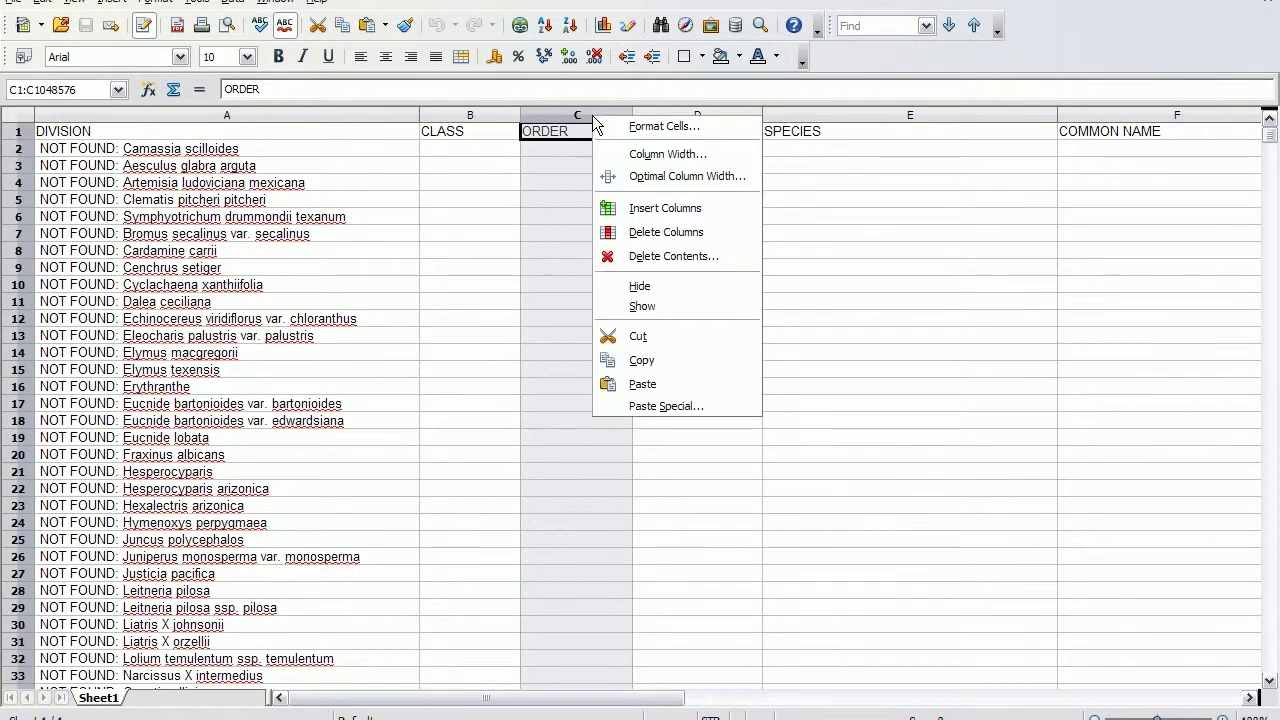
left_click(495, 234)
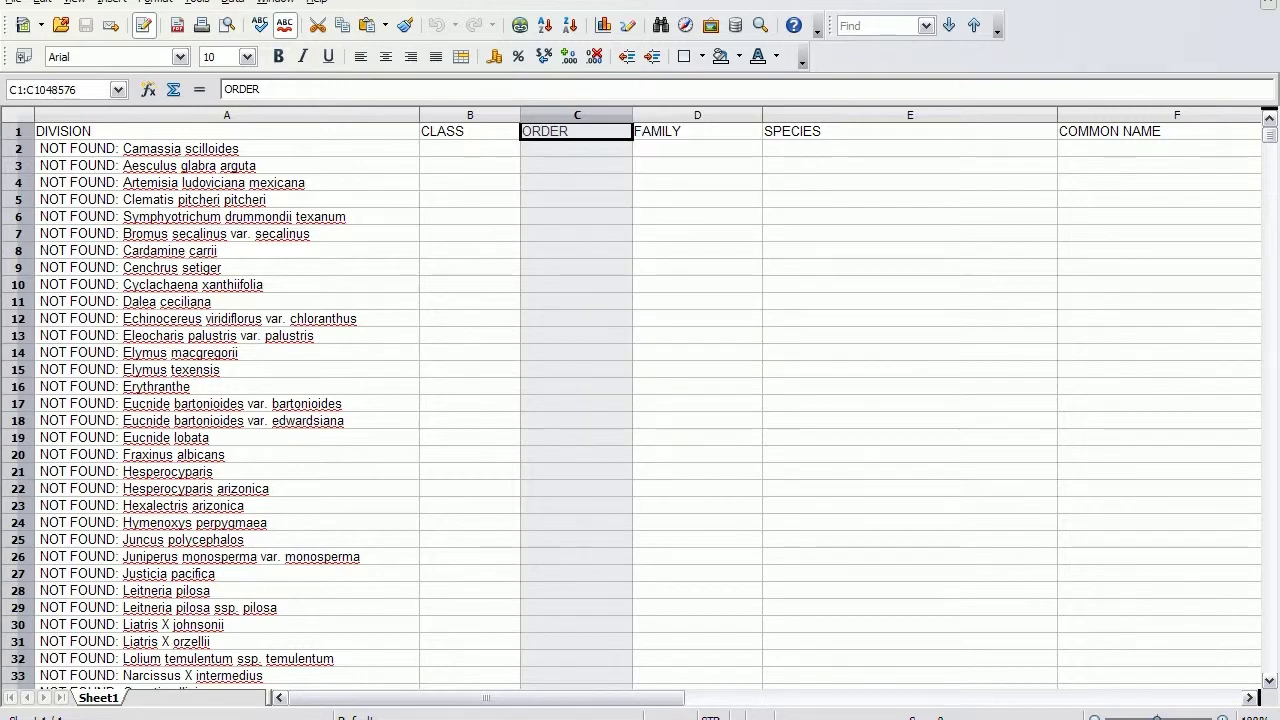